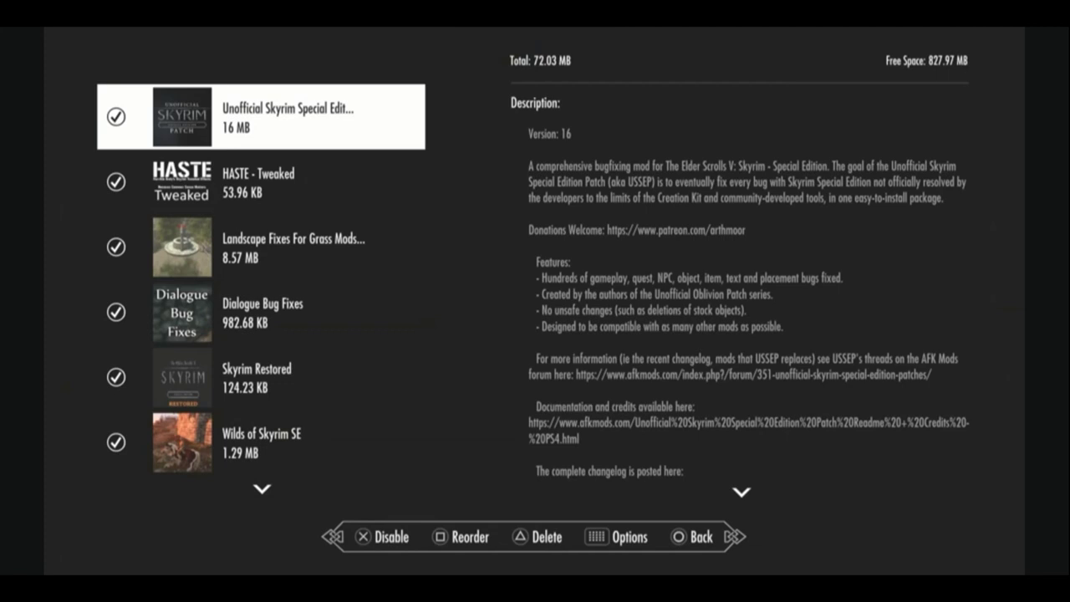
- View HASTE - Tweaked in the load order and read the favorited H.A.S.T.E by HorribleAndy mod's details
key(Down)
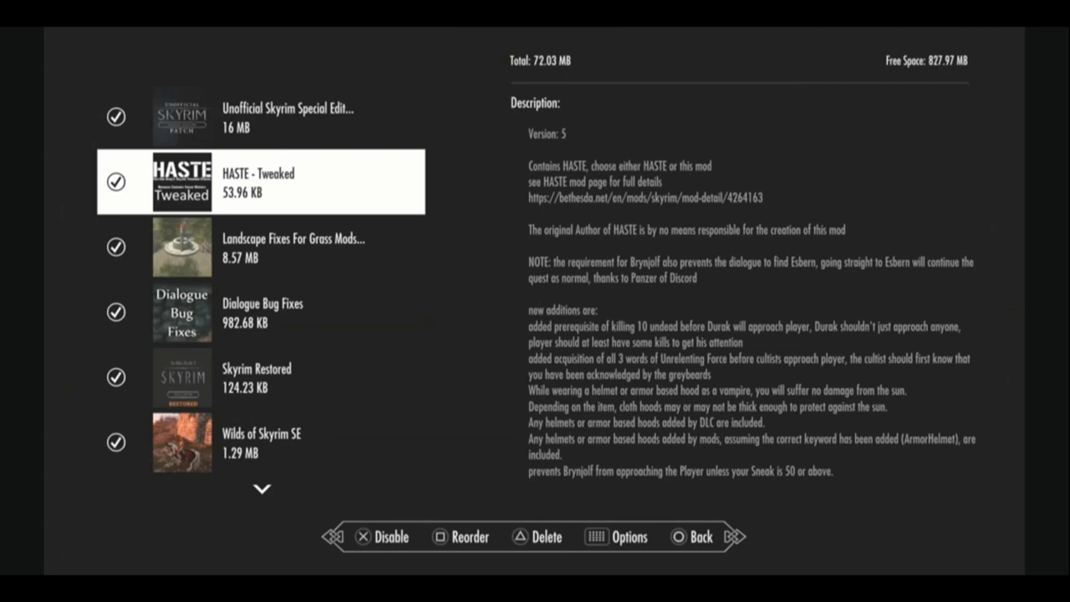
key(Escape)
key(Down)
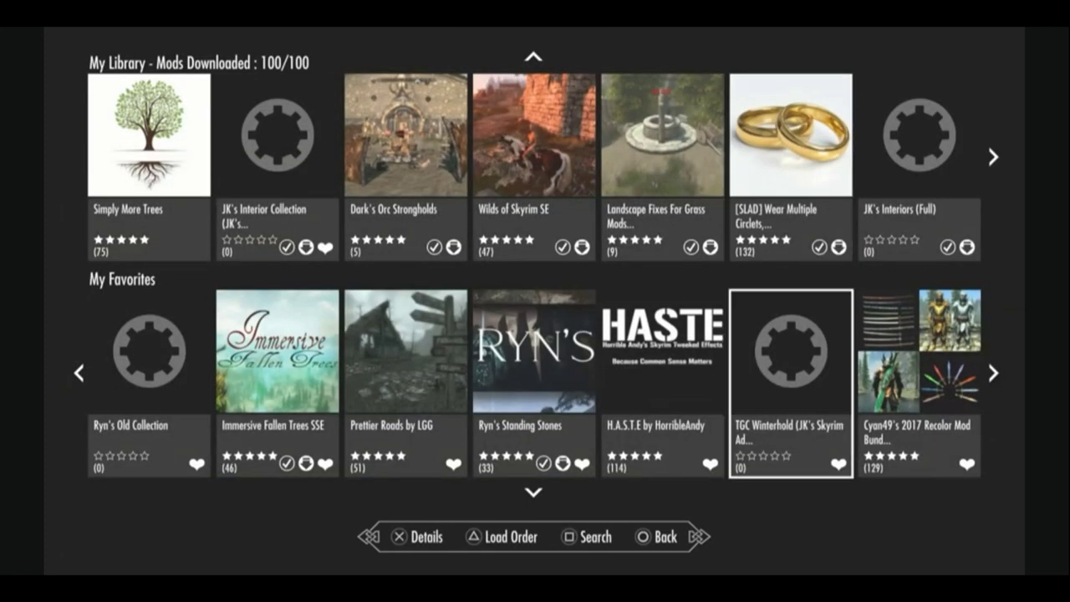
key(Left)
key(Return)
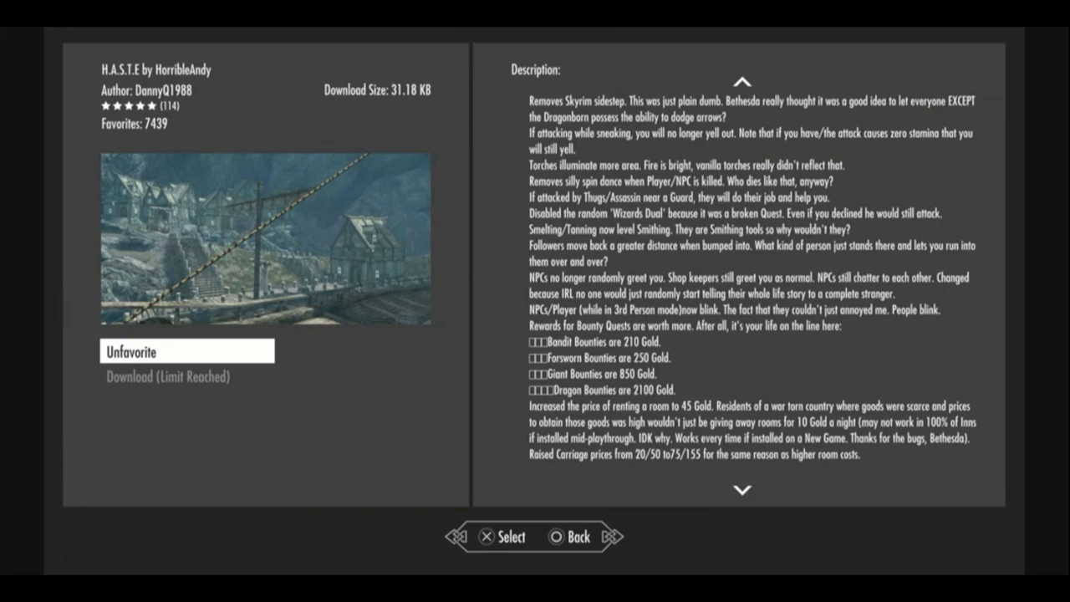
key(Escape)
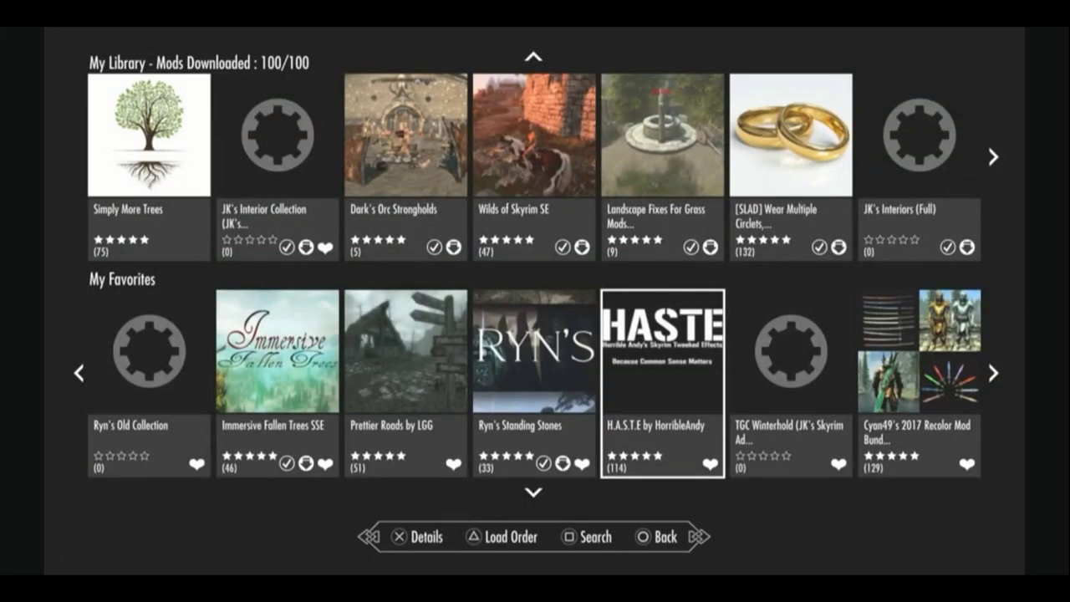
- Reopen the load order and review the descriptions from HASTE - Tweaked through Landscape Fixes For Grass Mods to Dialogue Bug Fixes
key(l)
key(Down)
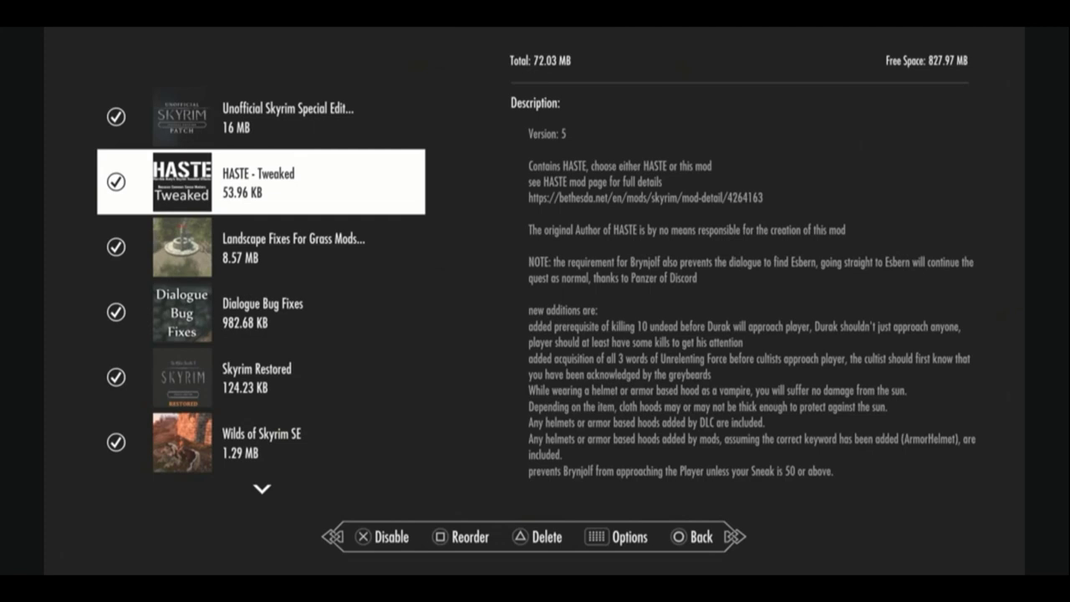
key(Down)
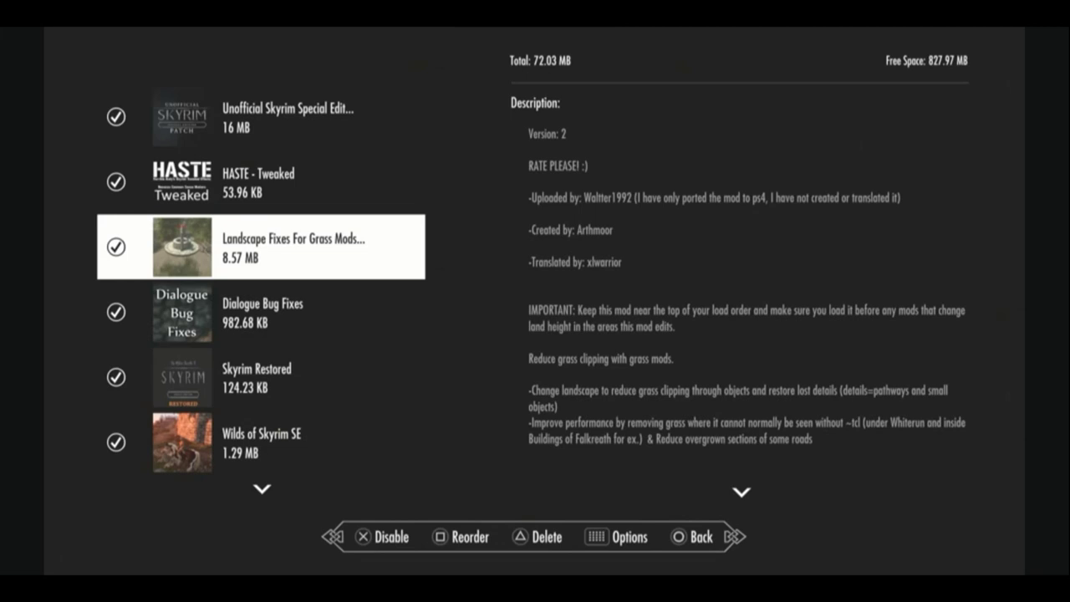
key(Down)
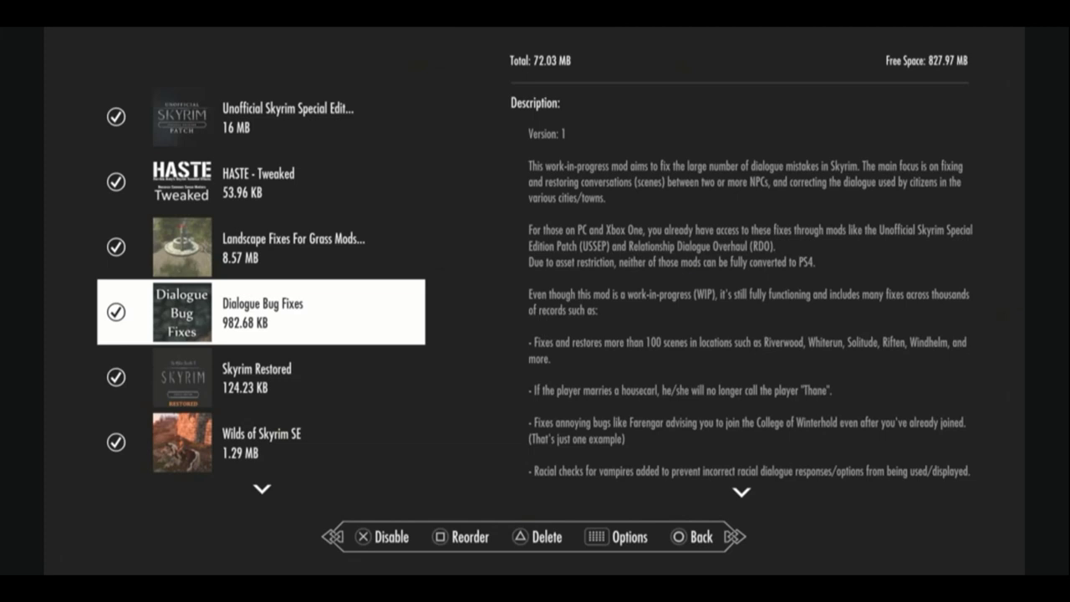
- Read through the Skyrim Restored description, covering its restored locations, NPCs, weapons, scrolls, spells and quest dialogs
key(Down)
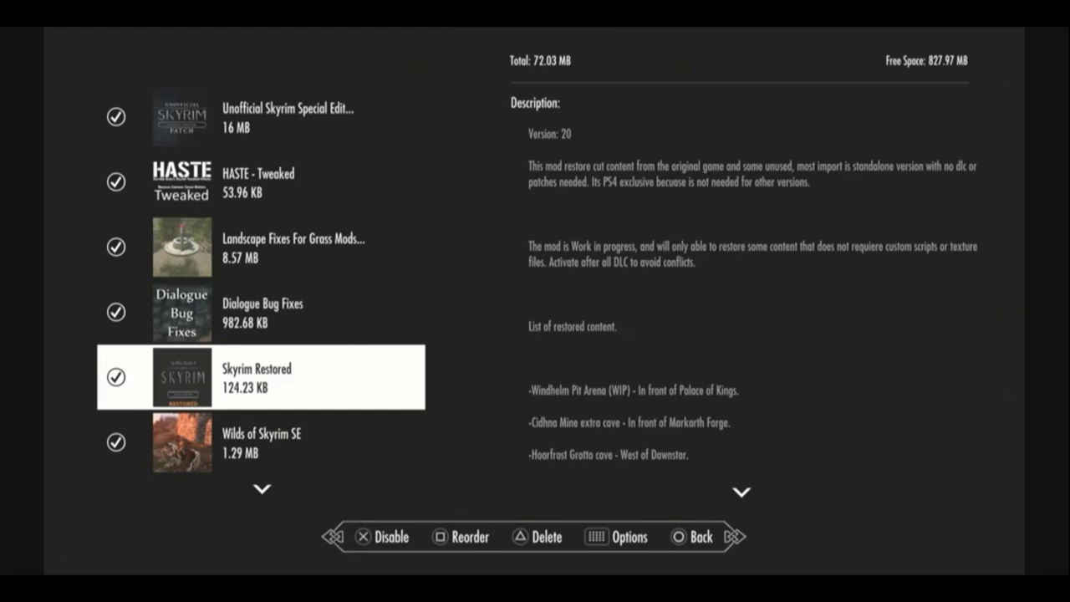
scroll(752, 284, down, 5)
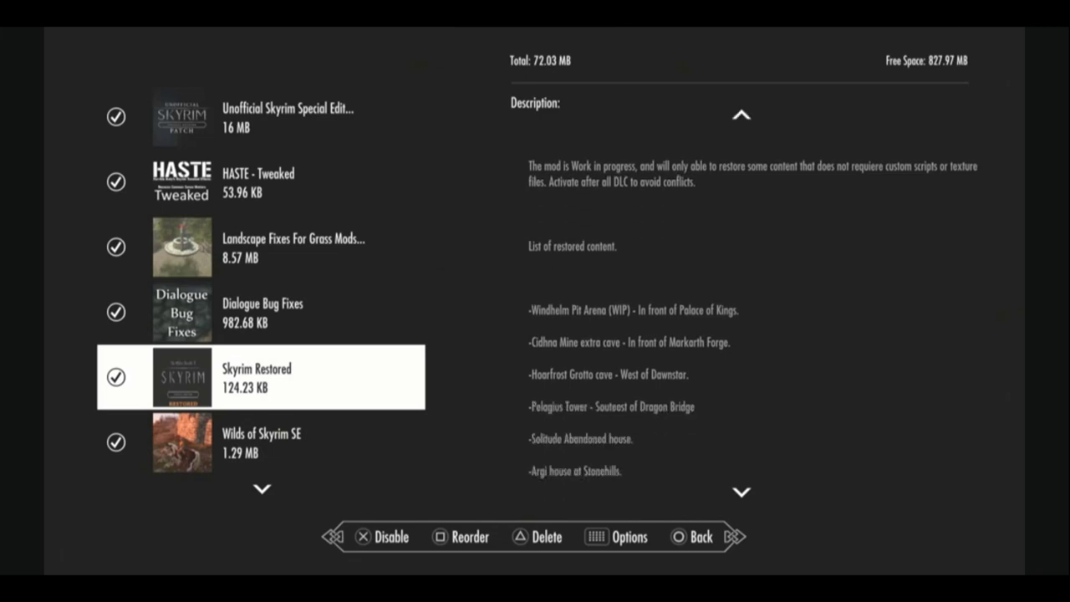
scroll(752, 286, down, 6)
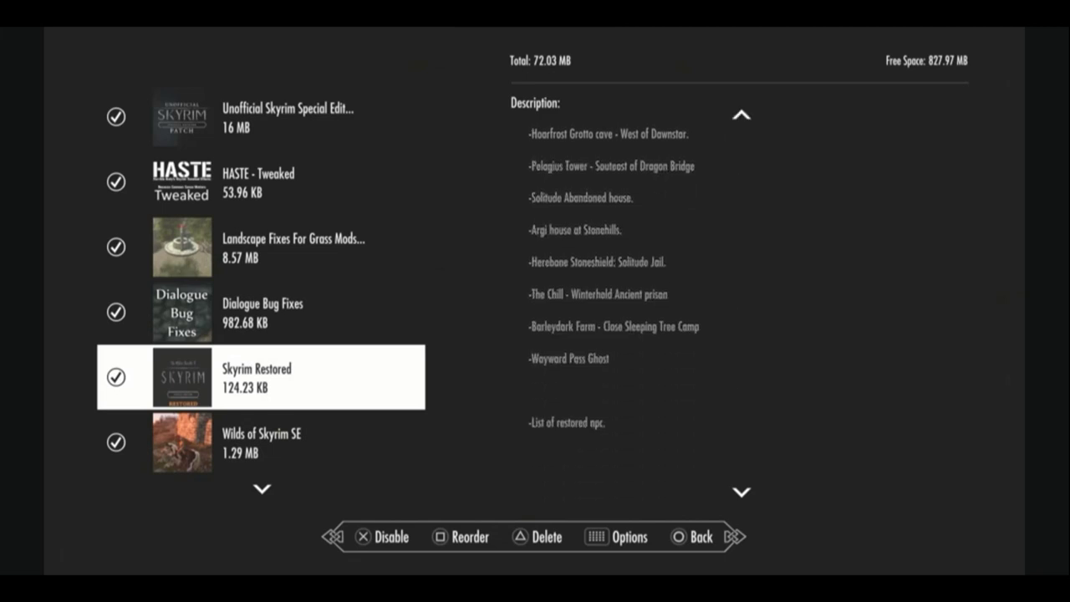
scroll(752, 285, down, 2)
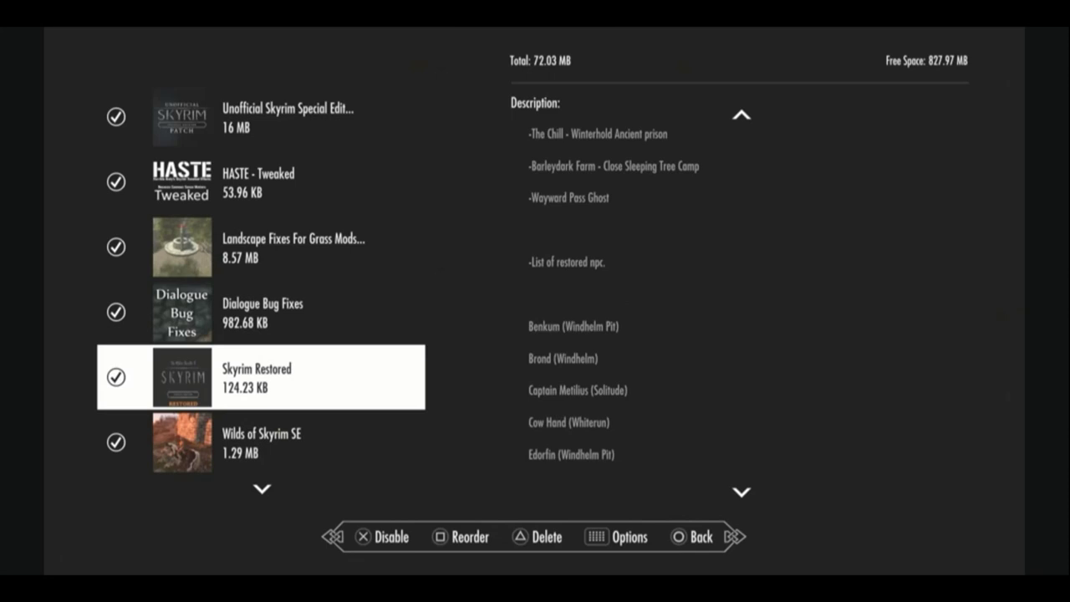
scroll(615, 292, down, 5)
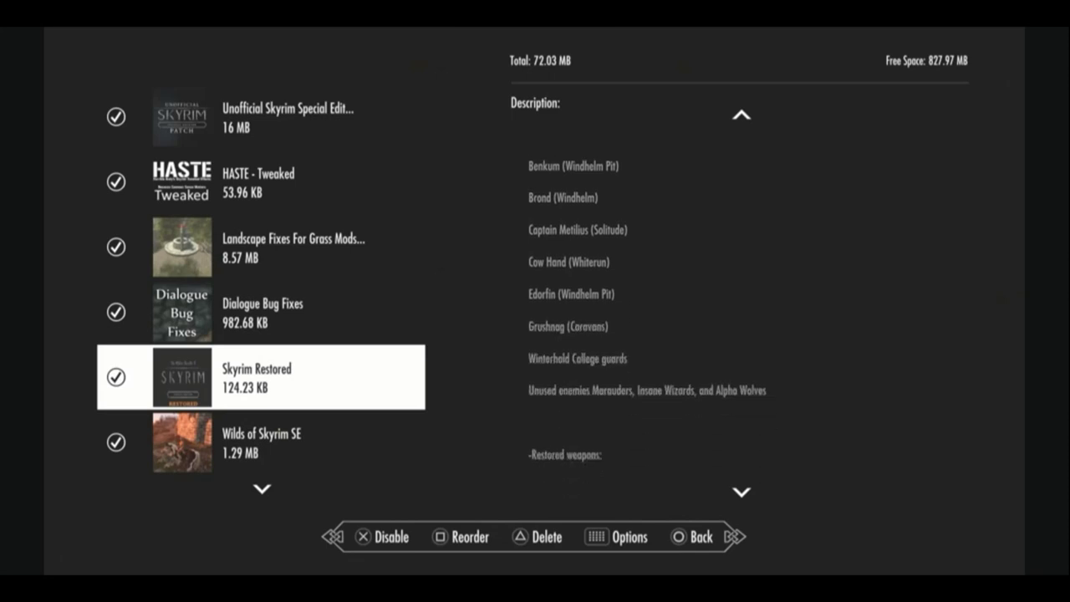
scroll(648, 293, down, 1)
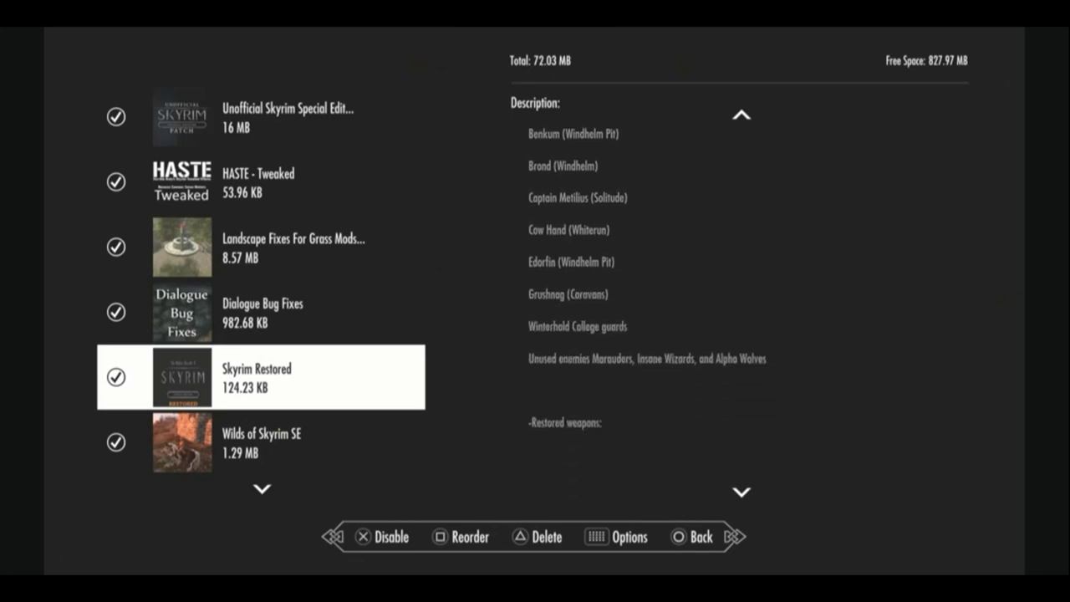
scroll(648, 301, down, 5)
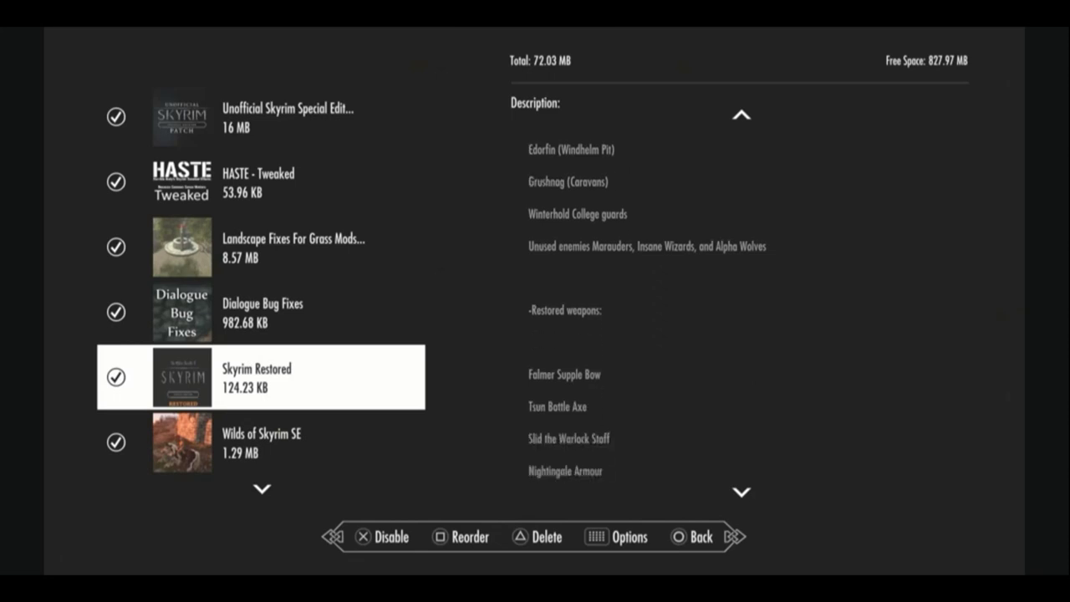
scroll(647, 301, down, 7)
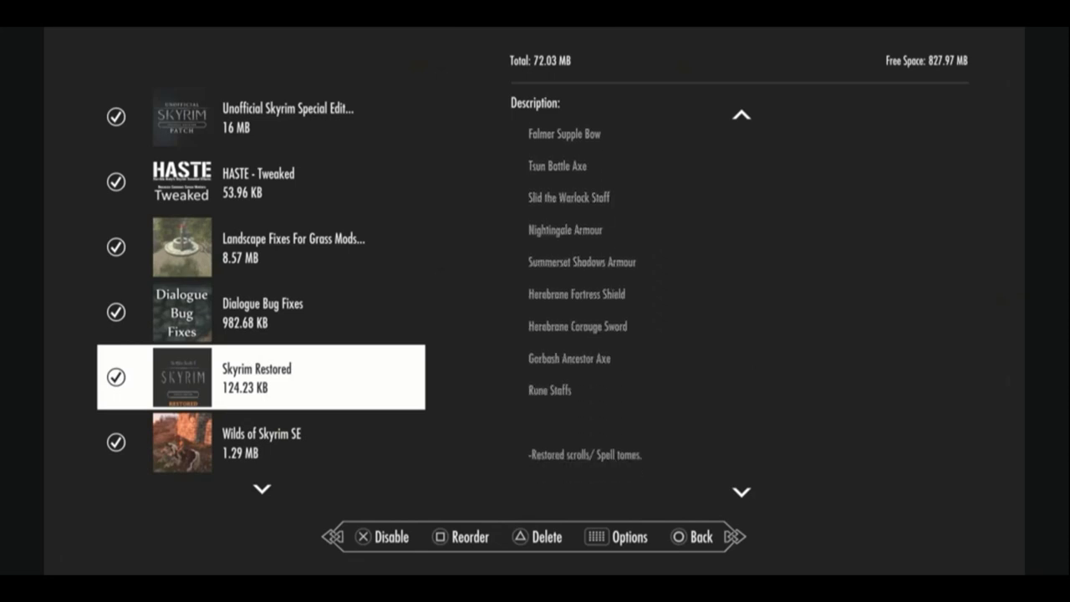
scroll(648, 301, down, 7)
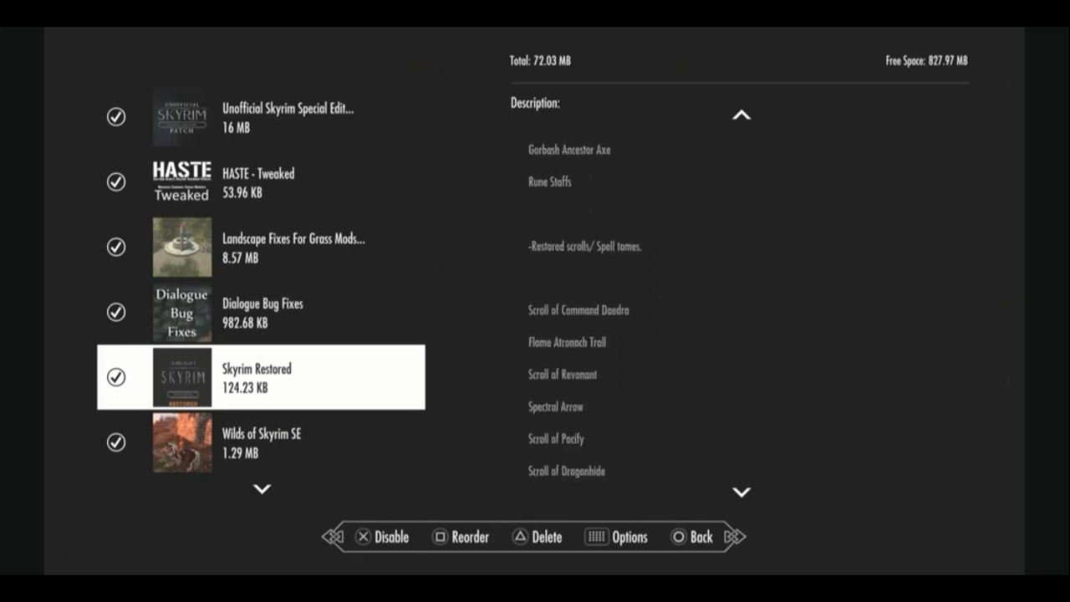
scroll(648, 301, down, 7)
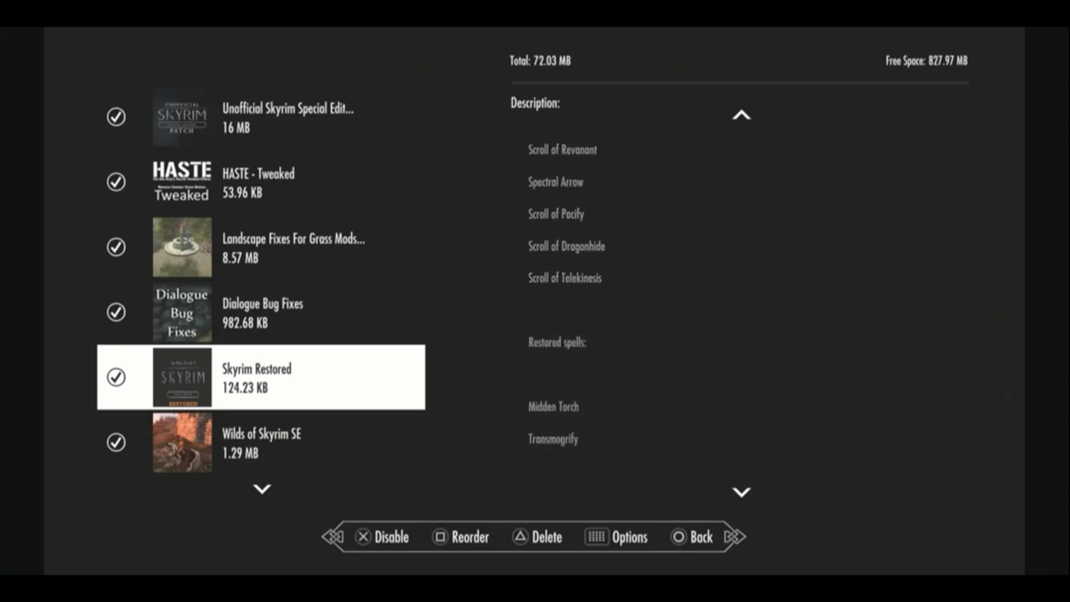
scroll(647, 301, down, 4)
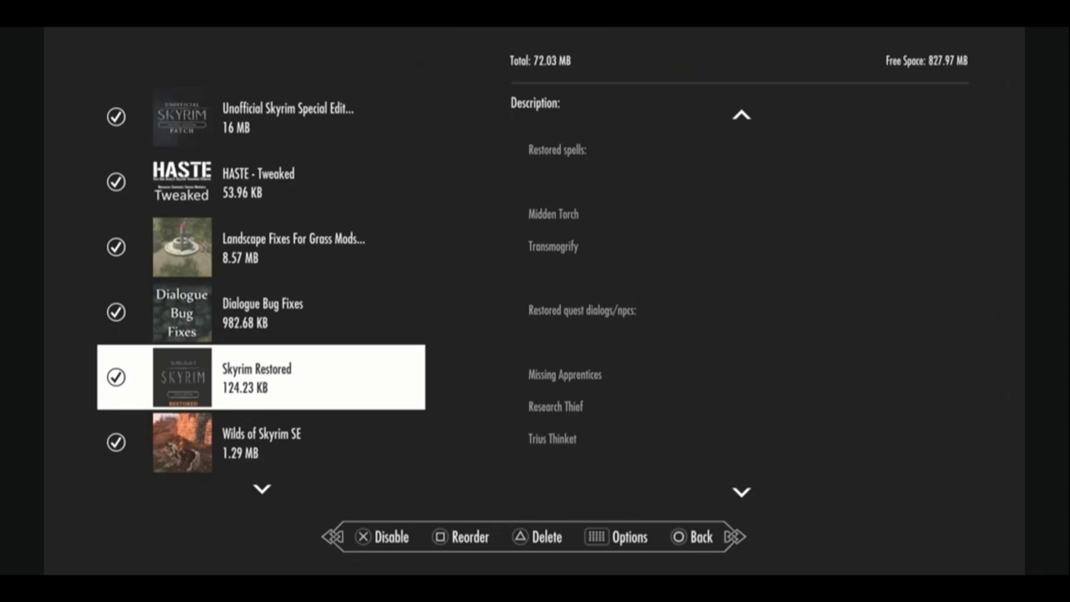
- View the descriptions of Wilds of Skyrim SE and TLS Undullifier PS4 in the load order
click(261, 442)
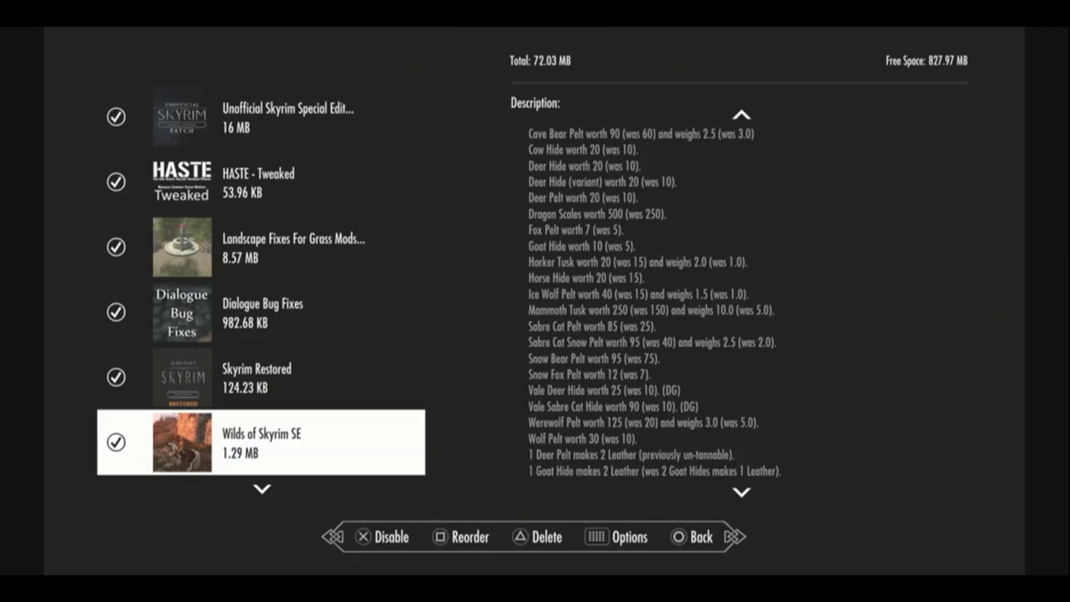
key(Down)
key(Down)
key(Down)
key(Down)
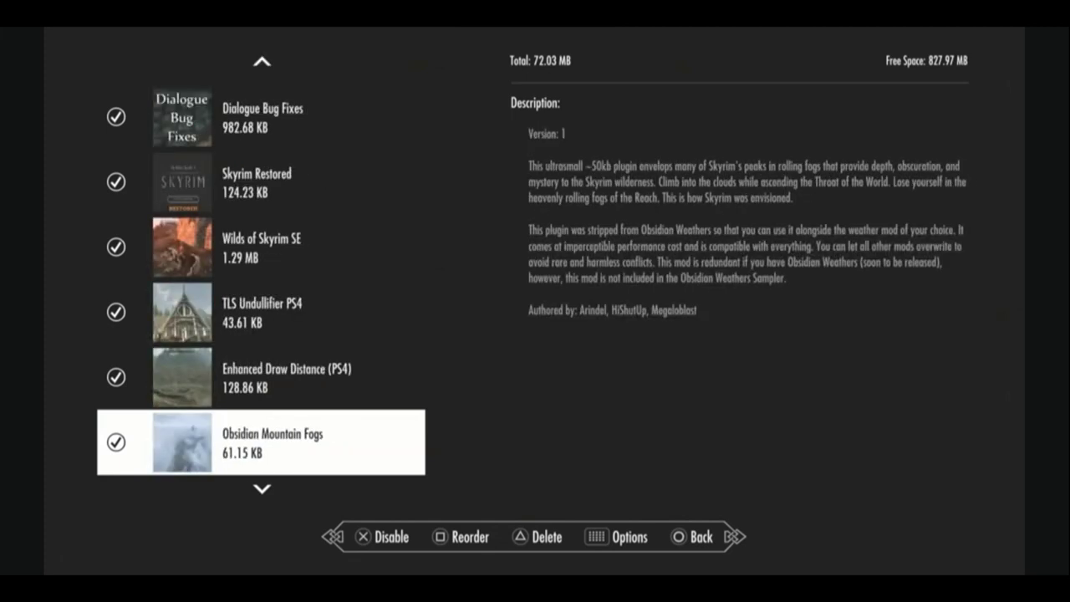
key(Up)
key(Up)
key(Up)
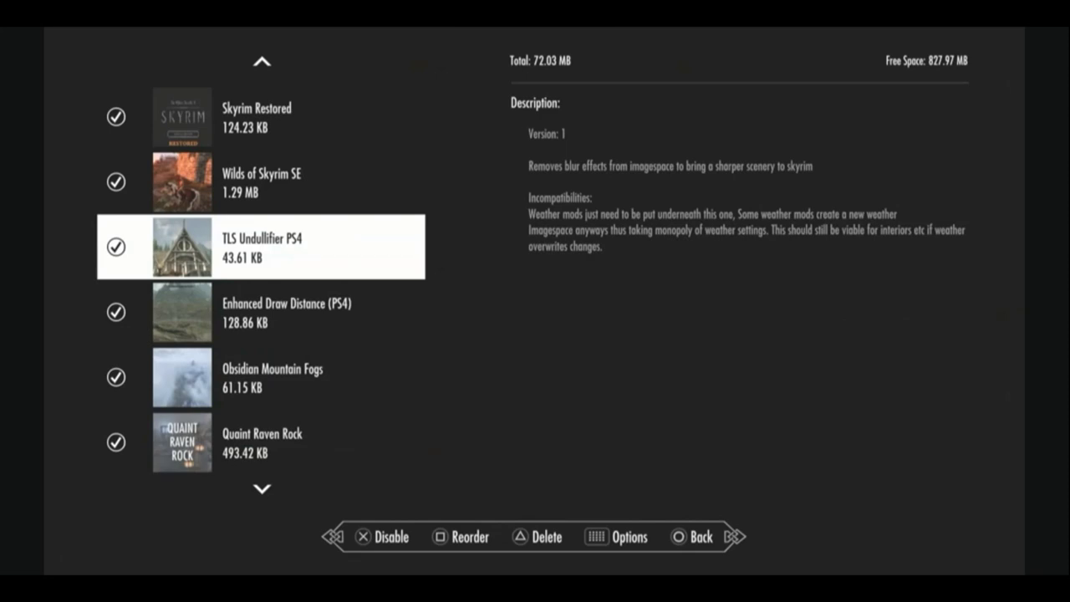
- Look ahead in the load order as far as Lampposts of Skyrim and return to the TLS Undullifier PS4 description
key(Down)
key(Down)
key(Down)
key(Down)
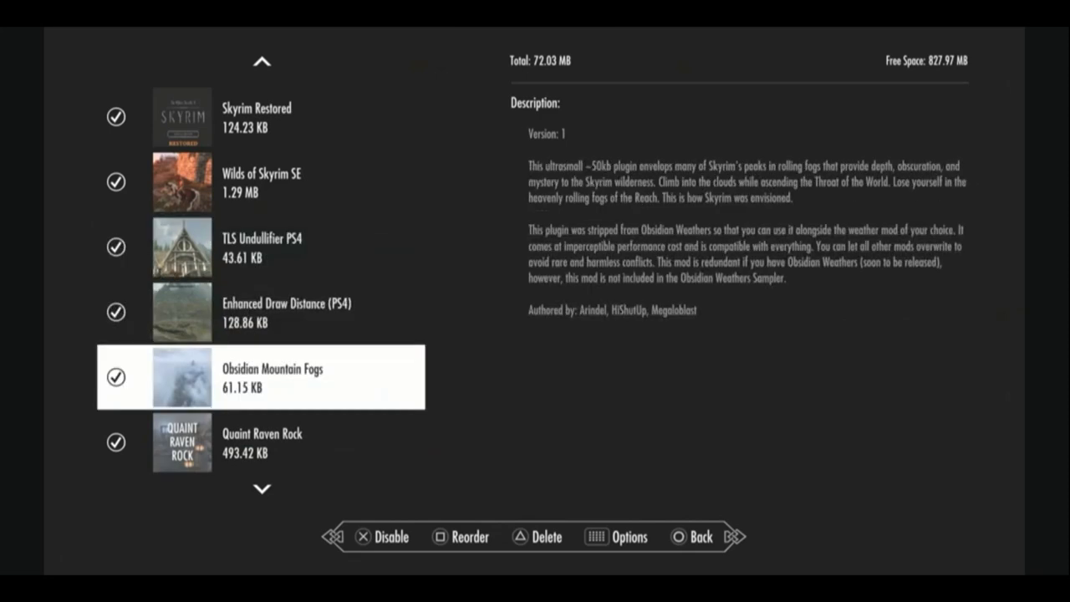
key(Down)
key(Up)
key(Up)
key(Up)
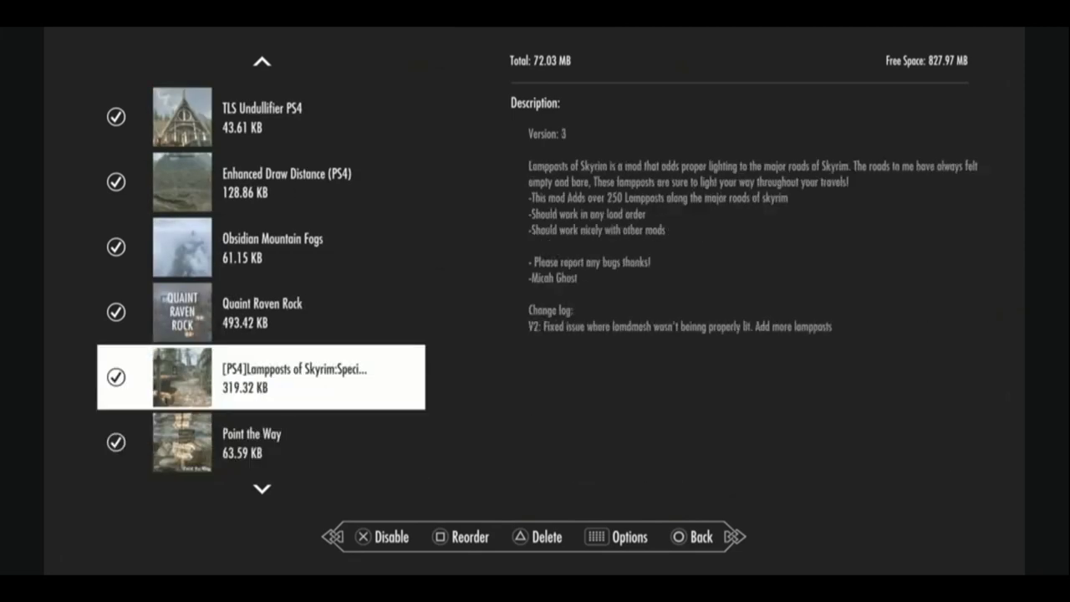
key(Up)
key(Up)
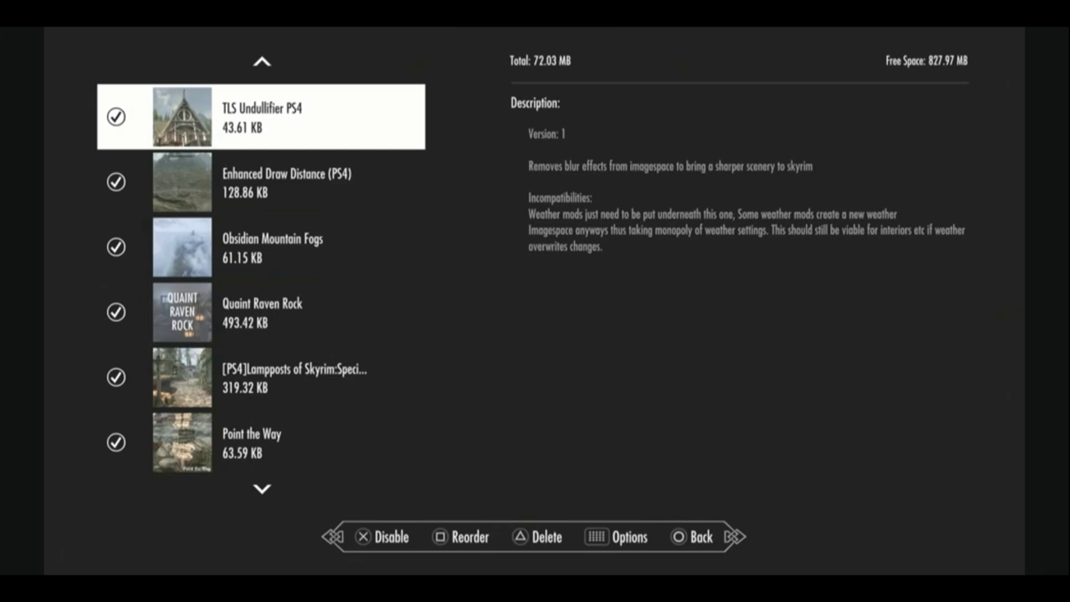
- Review the descriptions of Enhanced Draw Distance (PS4), Obsidian Mountain Fogs and Quaint Raven Rock
key(Down)
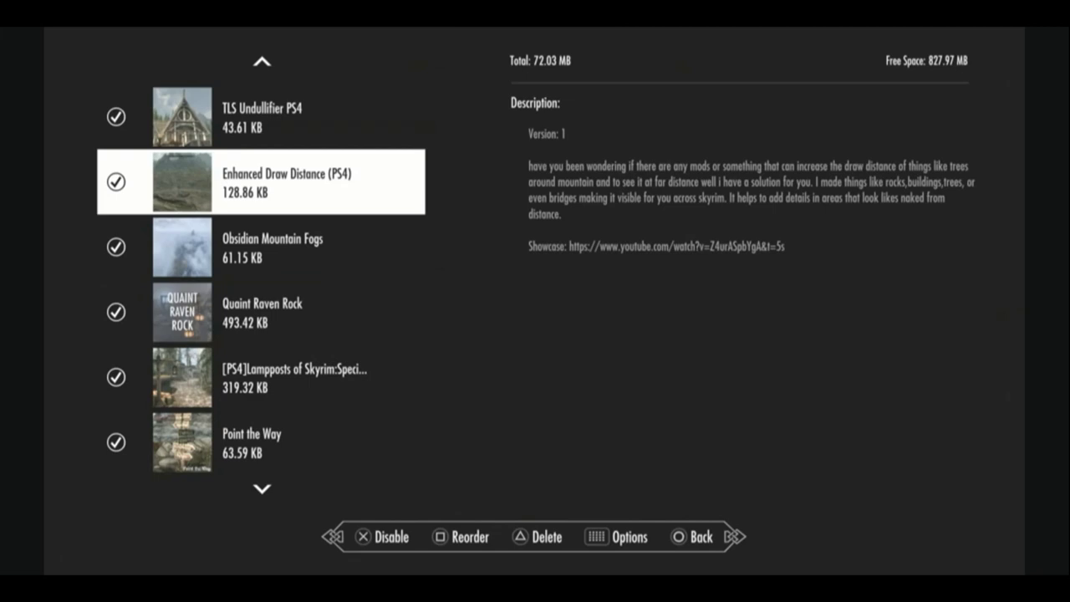
key(Down)
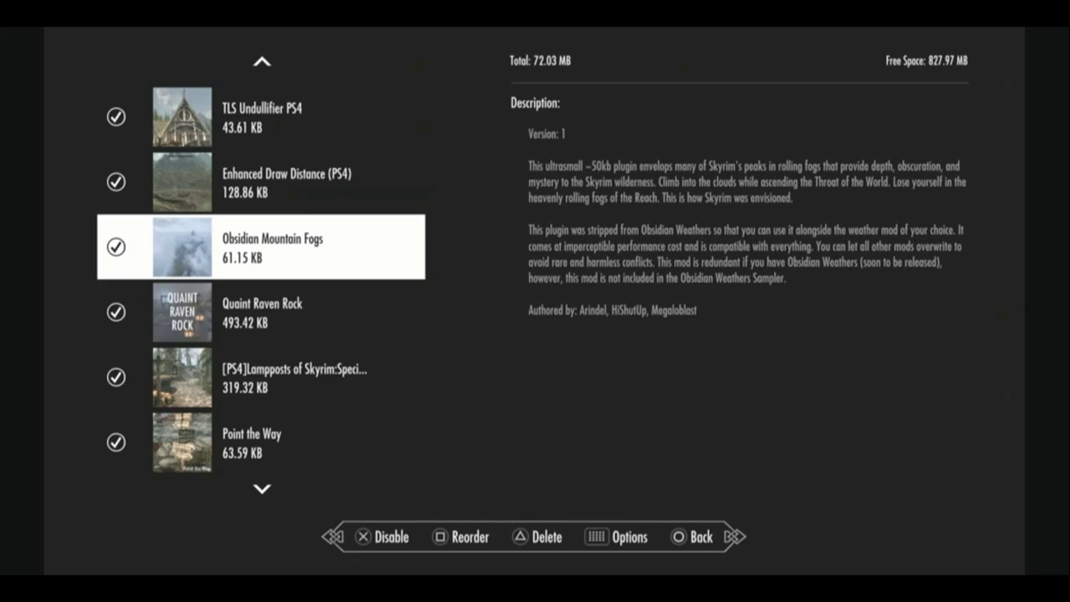
key(Down)
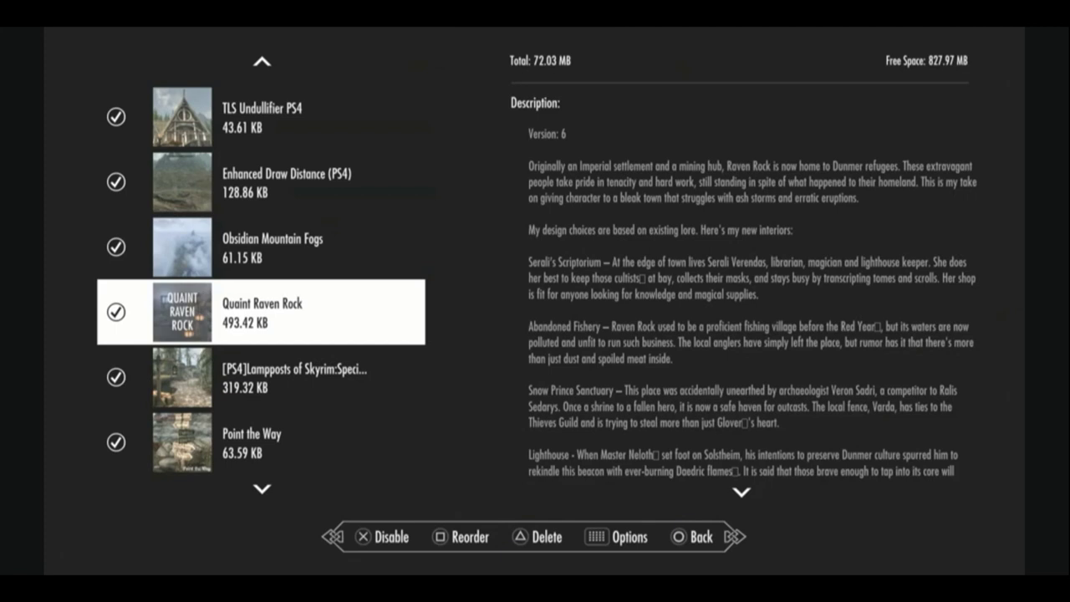
- Examine the Lampposts of Skyrim description, looking ahead to Nordic Ruins of Skyrim and returning to Lampposts
key(Down)
key(Down)
key(Down)
key(Down)
key(Down)
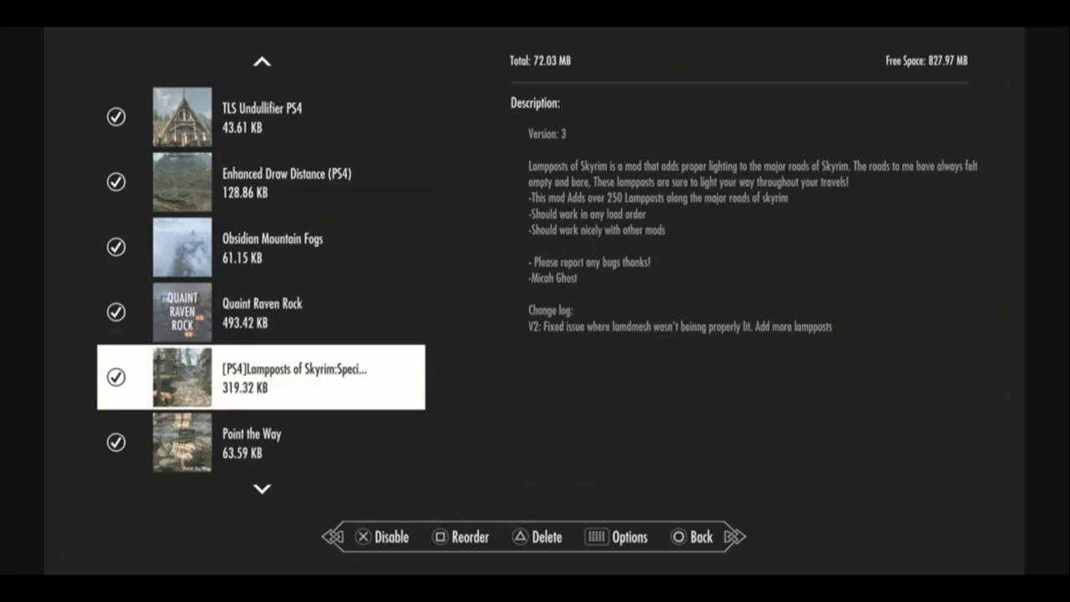
key(Down)
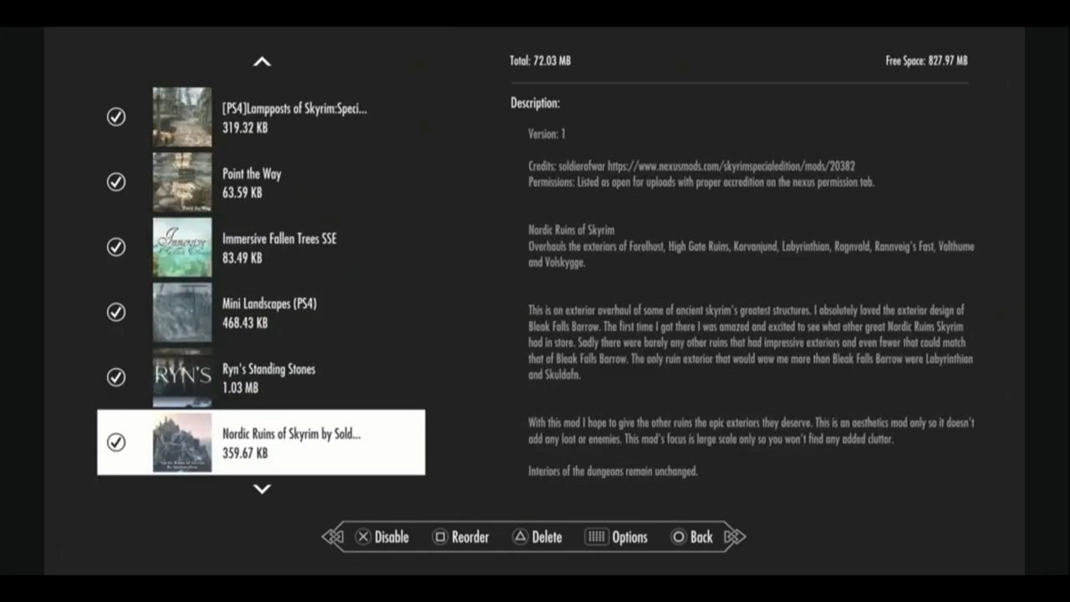
key(Up)
key(Up)
key(Up)
key(Up)
key(Up)
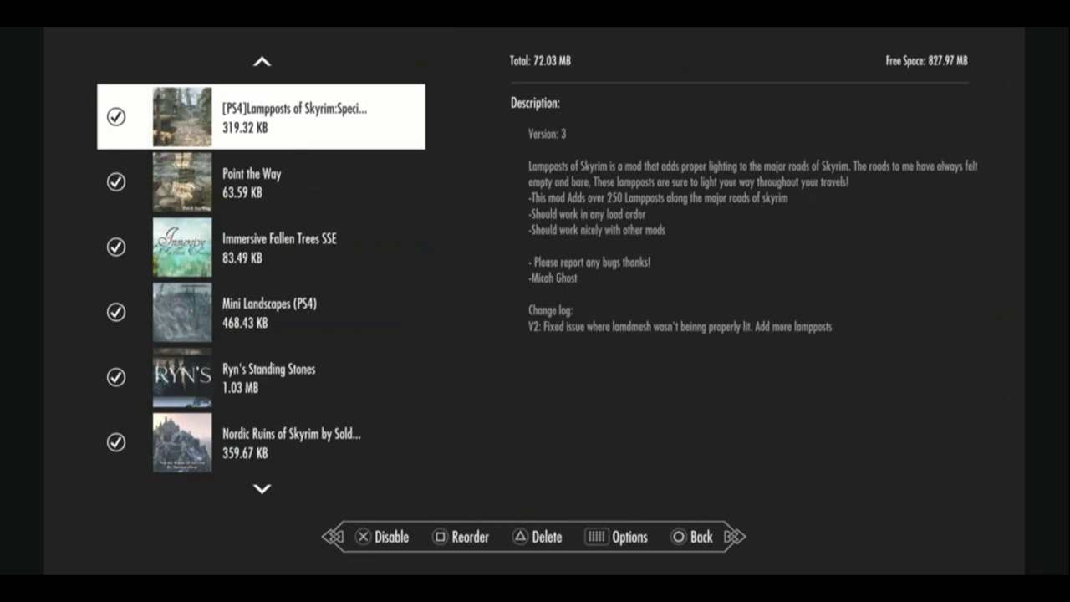
- Review the descriptions of Point the Way, Immersive Fallen Trees SSE, Mini Landscapes (PS4) and Ryn's Standing Stones, and move on to Bridges of Skyrim
key(Down)
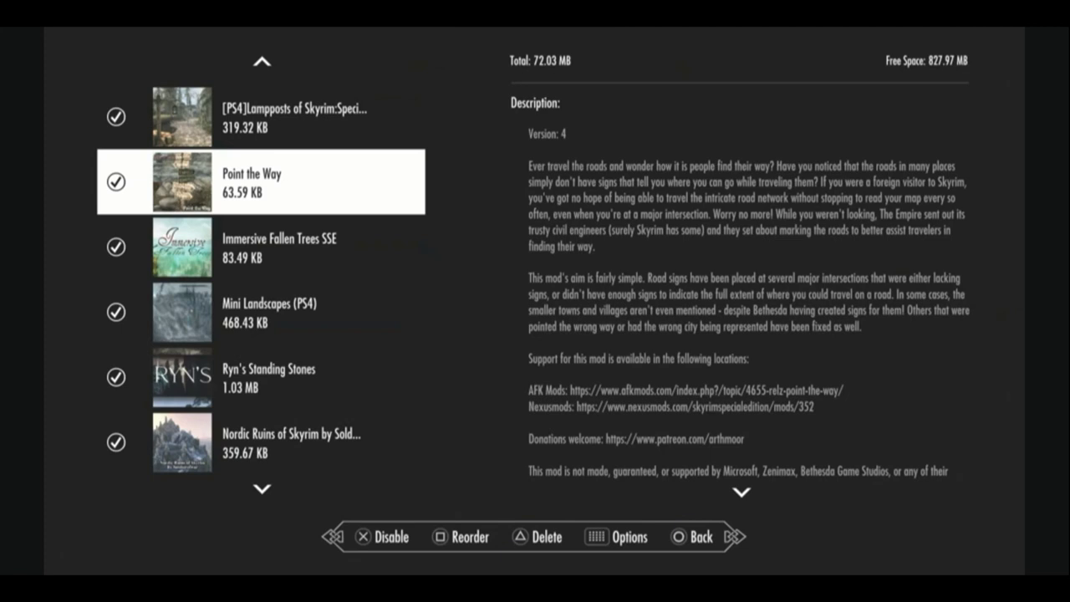
key(Down)
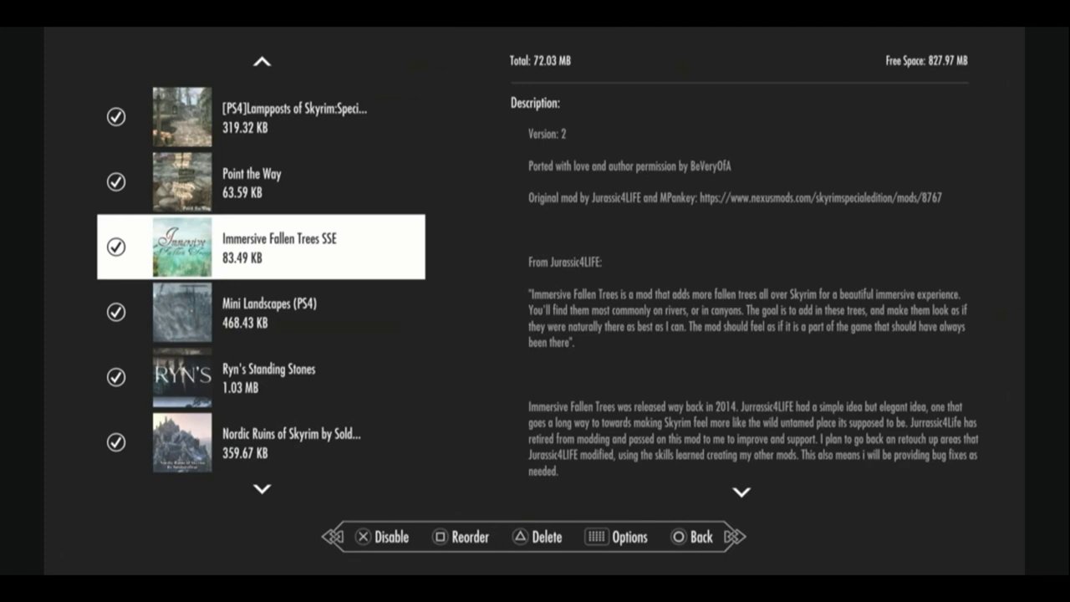
key(Down)
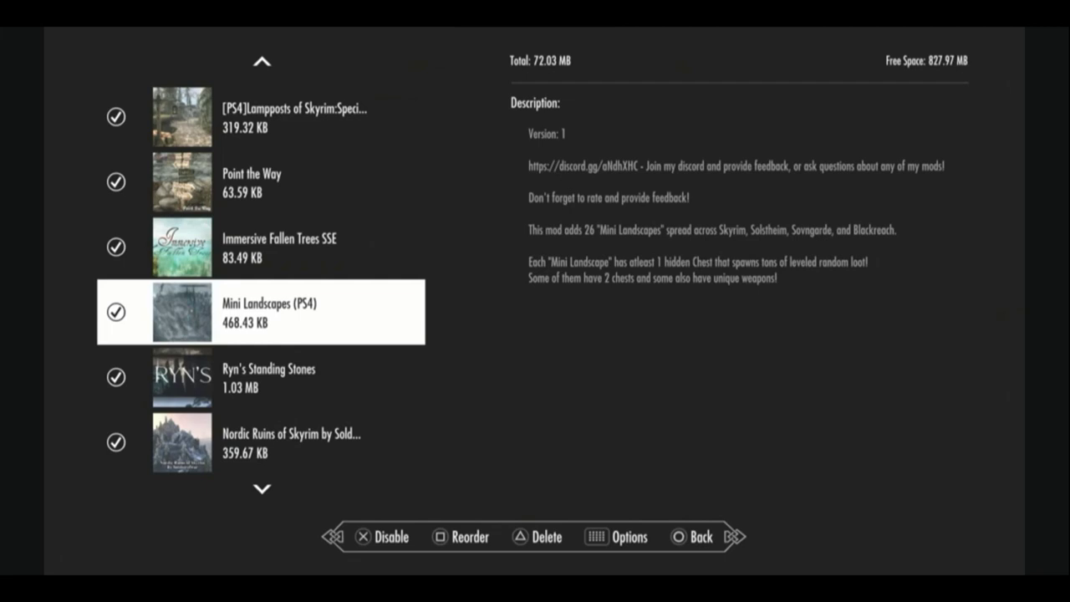
key(Down)
key(Down)
key(Down)
key(Down)
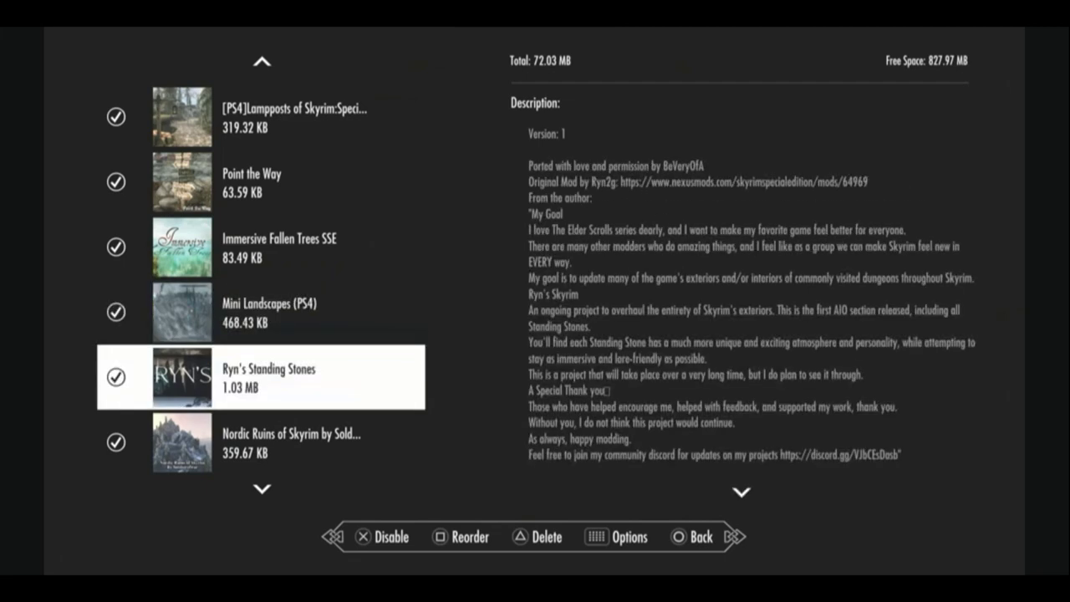
key(Down)
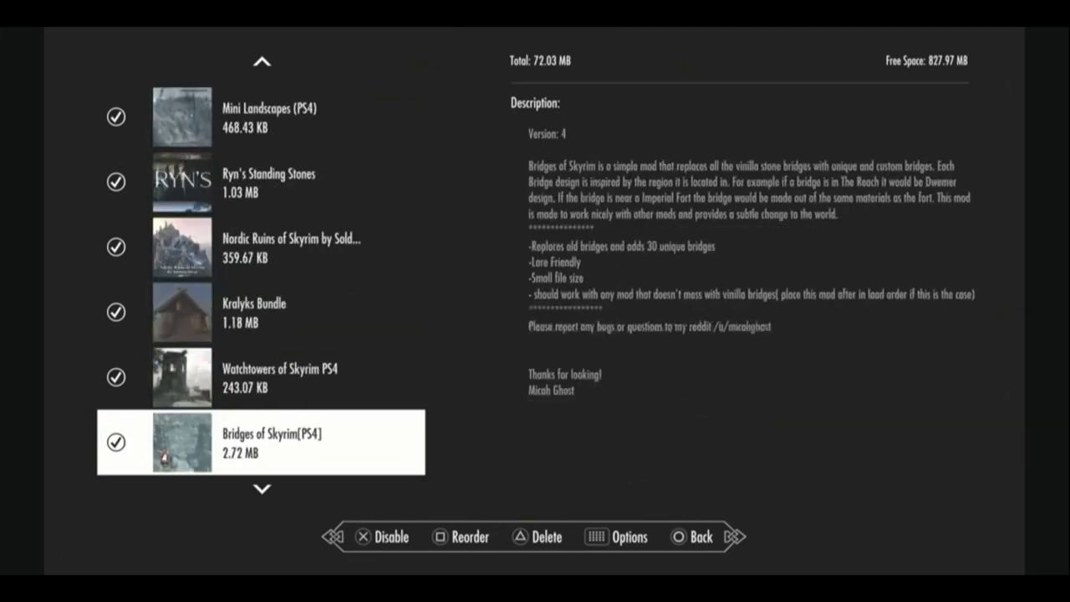
- Look ahead in the load order to Tactical Valtheim and return to the Ryn's Standing Stones description
key(Down)
key(Up)
key(Up)
key(Up)
key(Up)
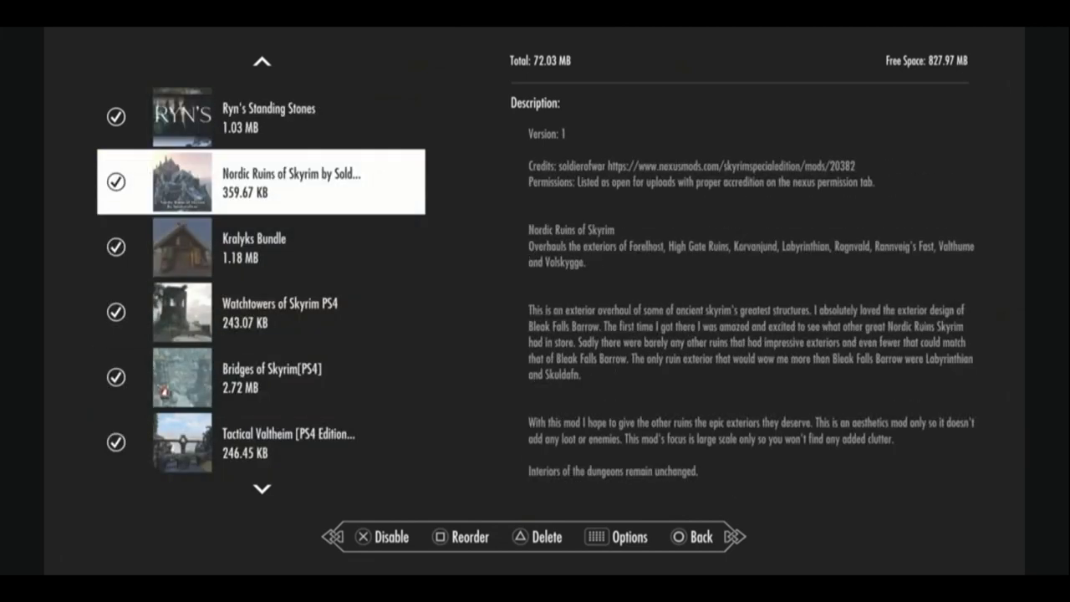
key(Up)
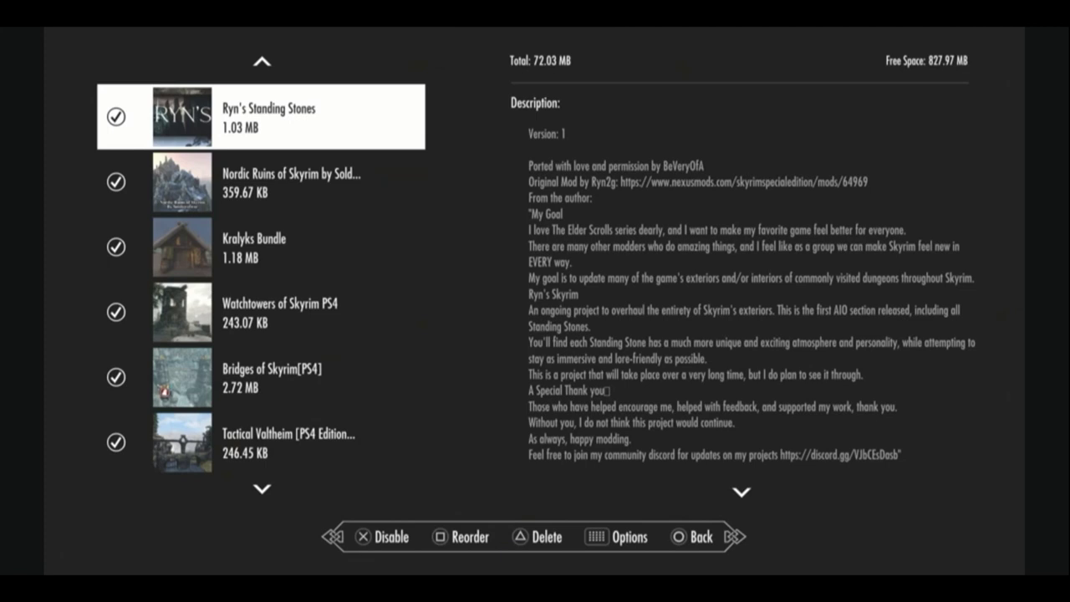
- Review the descriptions of Nordic Ruins of Skyrim, Kralyks Bundle, Watchtowers of Skyrim PS4 and Bridges of Skyrim
key(Down)
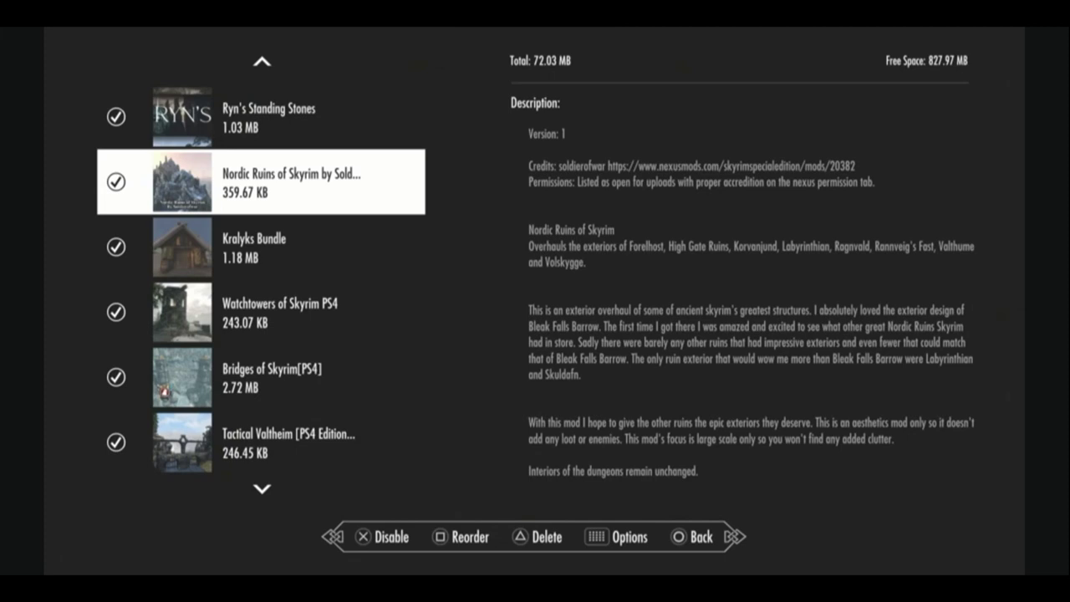
key(Down)
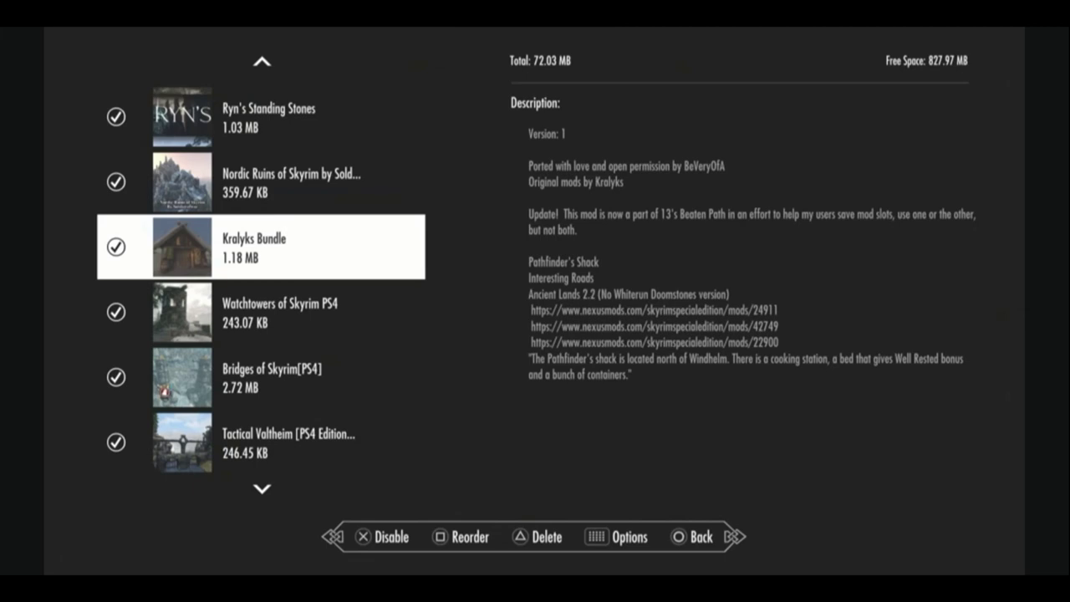
key(Down)
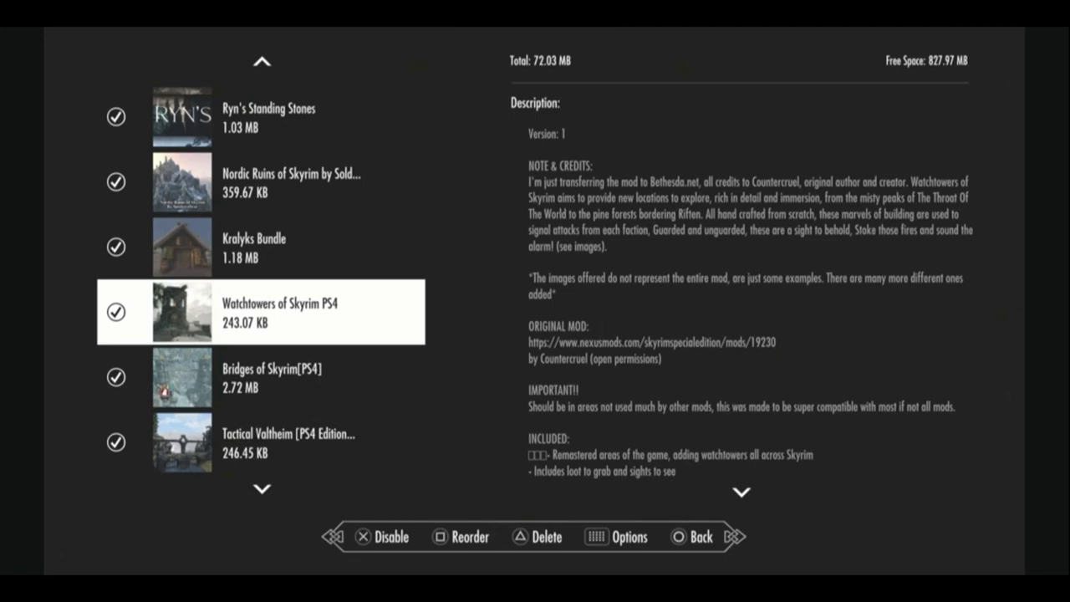
key(Down)
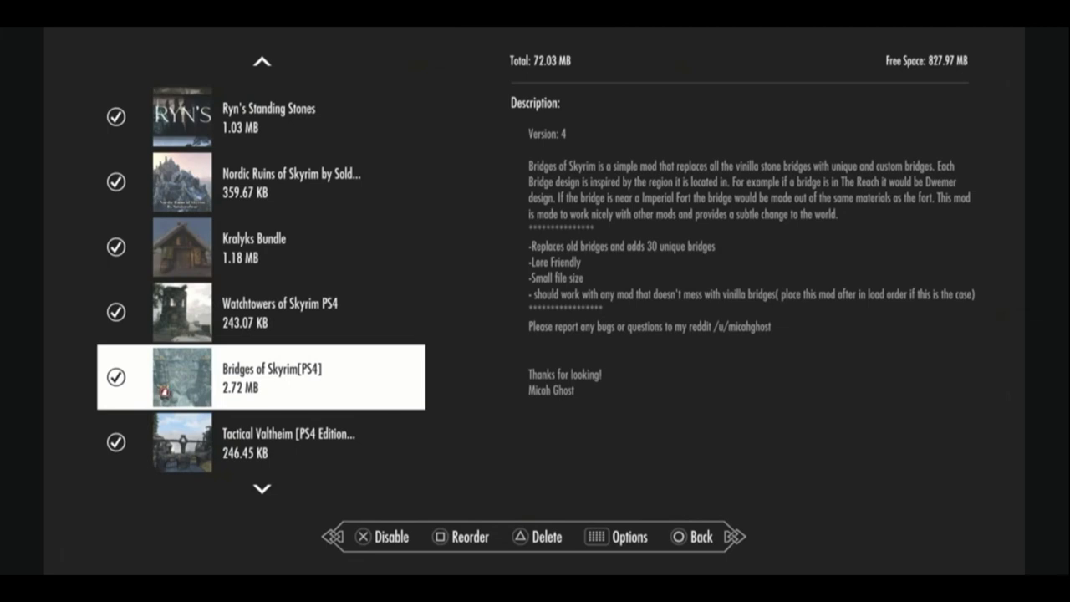
- Look ahead in the load order to the Whiterun Exterior mod and return to the Tactical Valtheim description
key(Down)
key(Down)
key(Down)
key(Down)
key(Down)
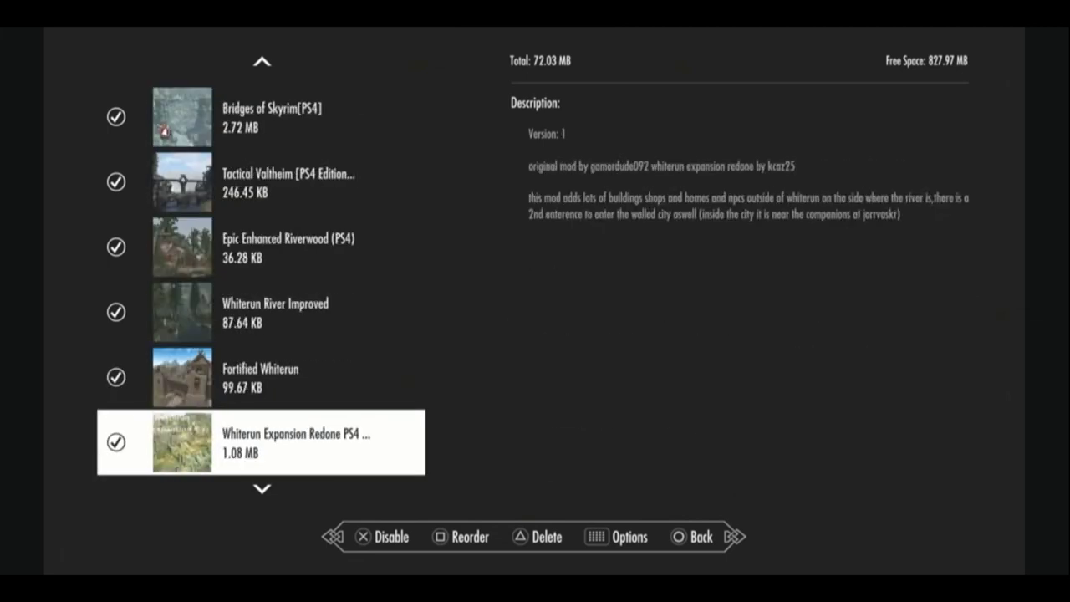
key(Down)
key(Up)
key(Up)
key(Up)
key(Up)
key(Up)
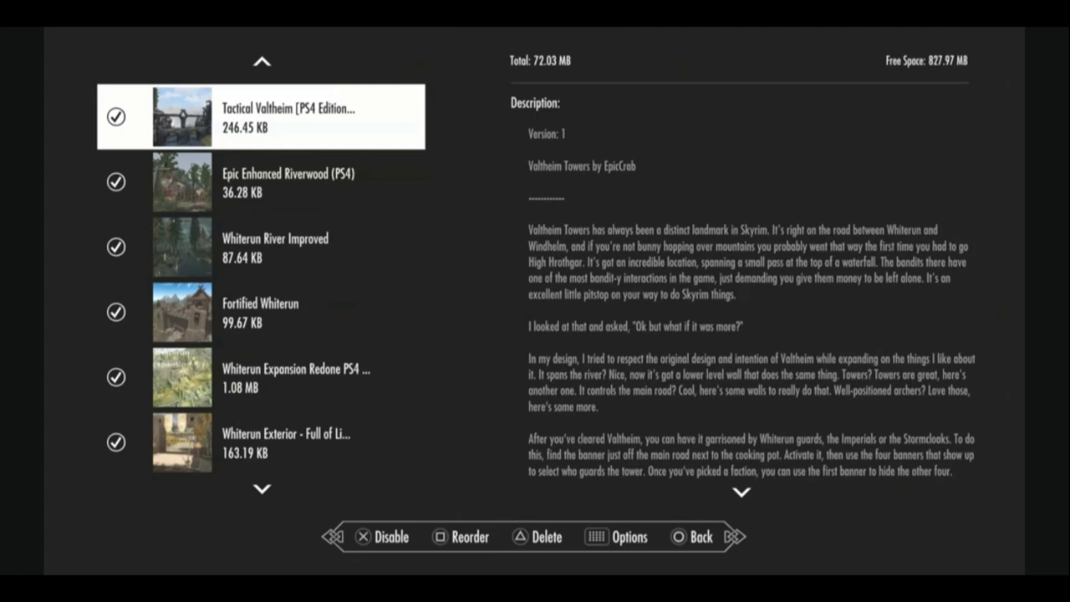
- Review the descriptions of Epic Enhanced Riverwood (PS4), Whiterun River Improved, Fortified Whiterun and Whiterun Expansion Redone PS4
key(Down)
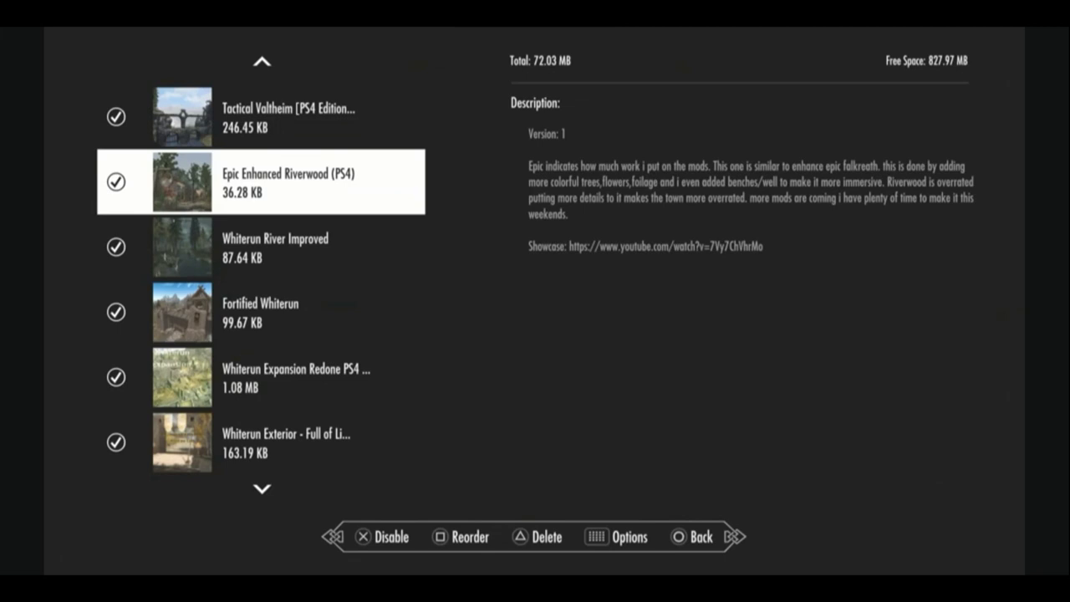
key(Down)
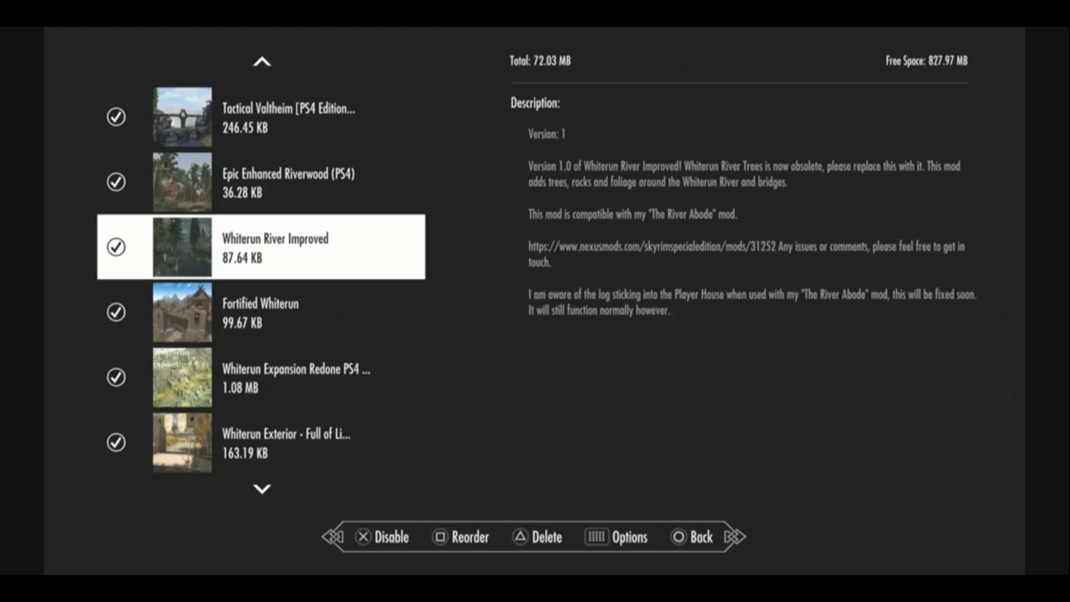
key(Down)
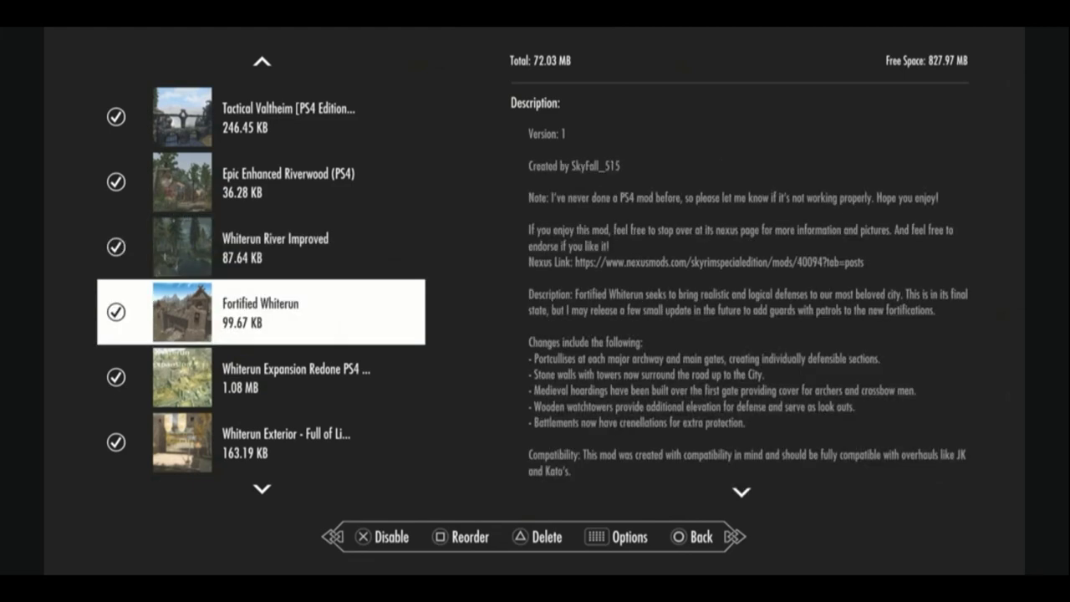
key(Down)
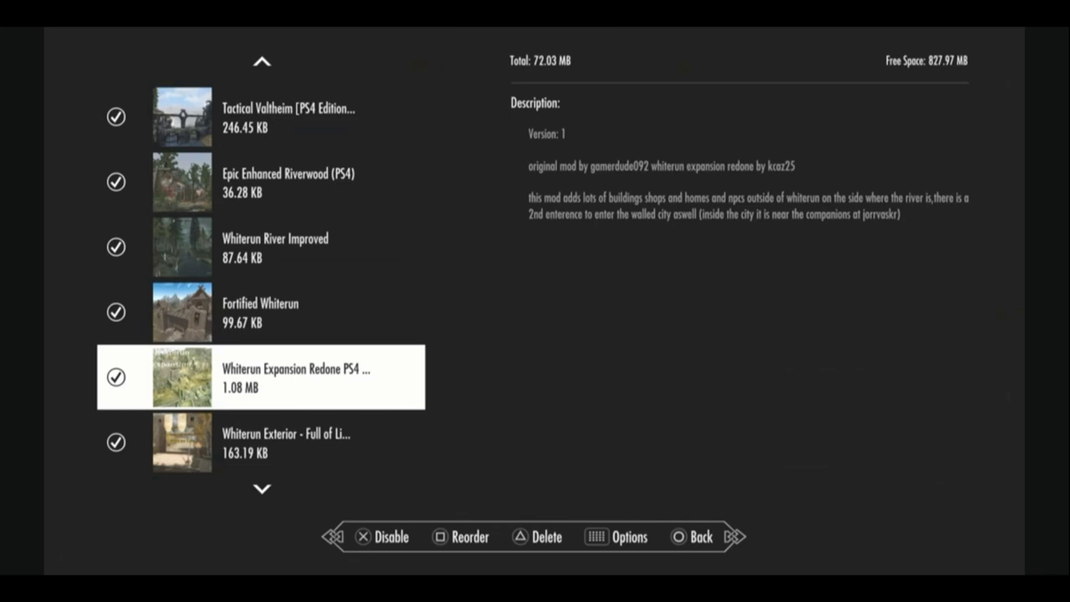
- Look ahead in the load order to Dragon Bridge South and return to the Whiterun Exterior - Full of Life description
key(Down)
key(Down)
key(Down)
key(Down)
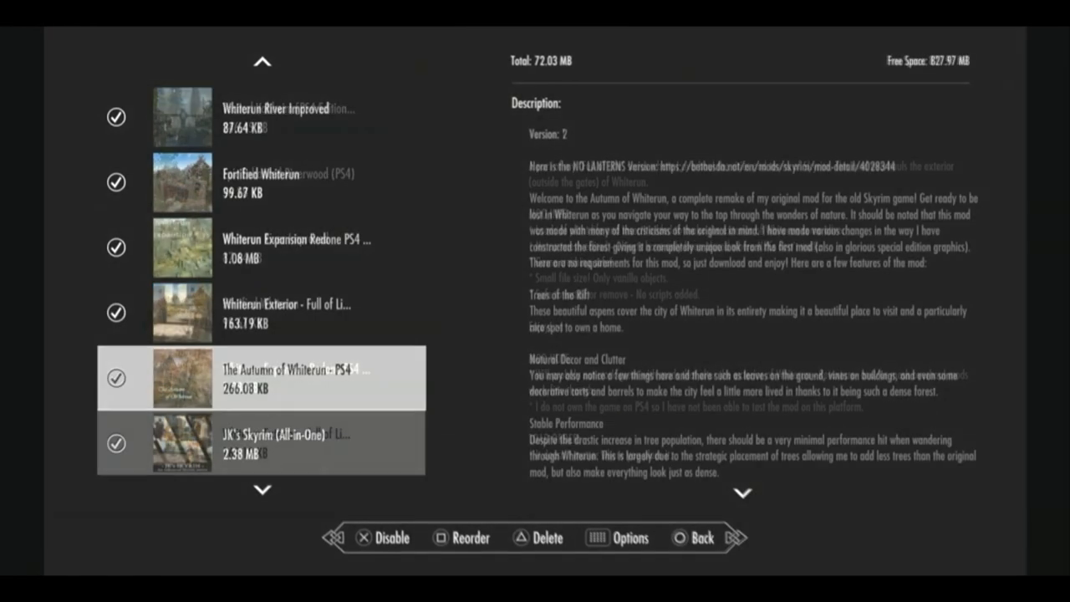
key(Down)
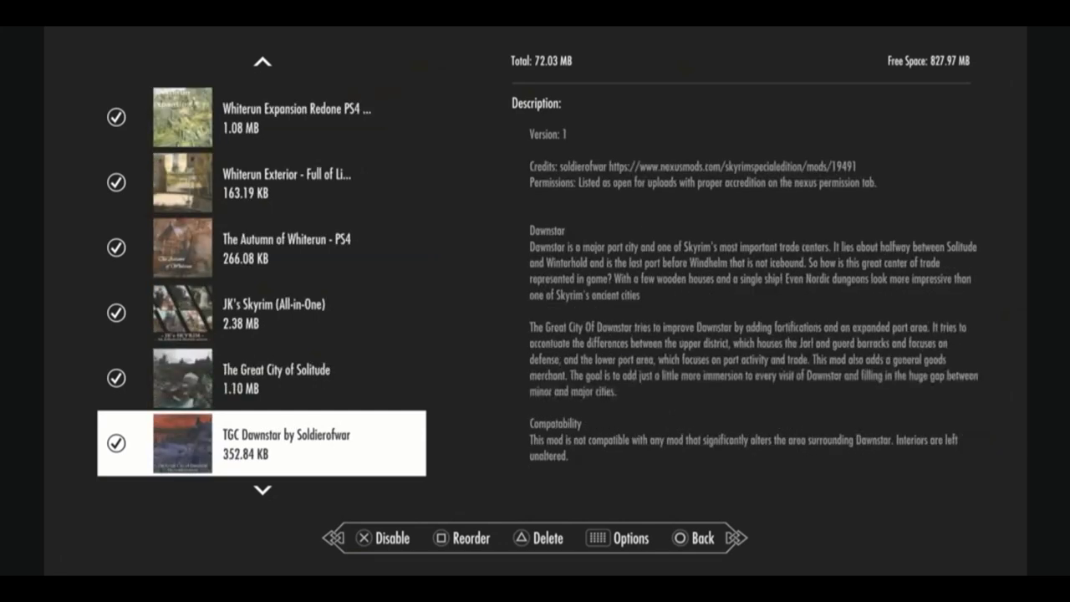
key(Down)
key(Up)
key(Up)
key(Up)
key(Up)
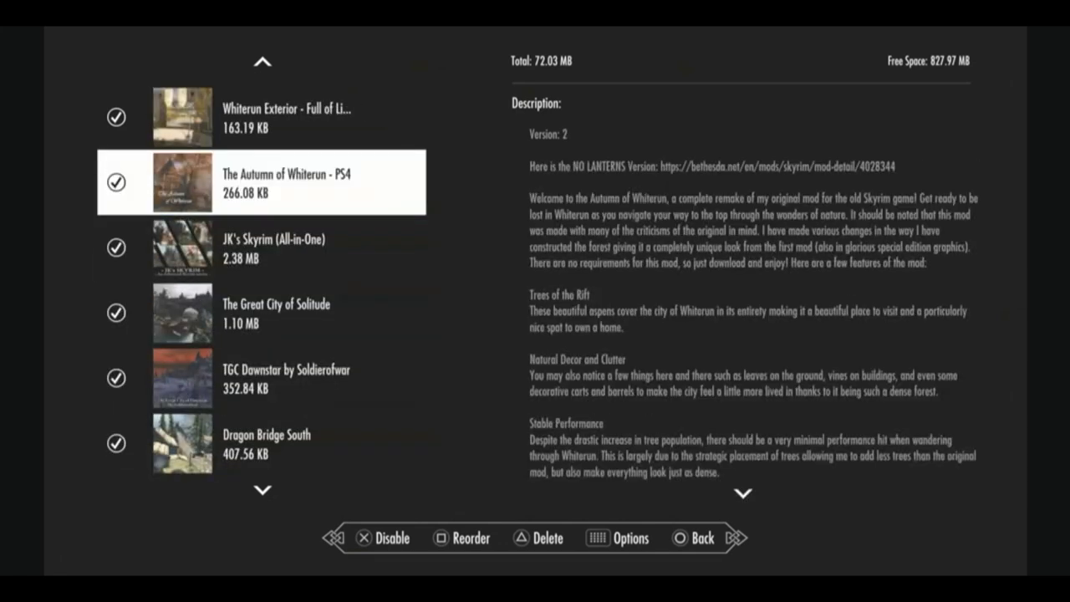
key(Up)
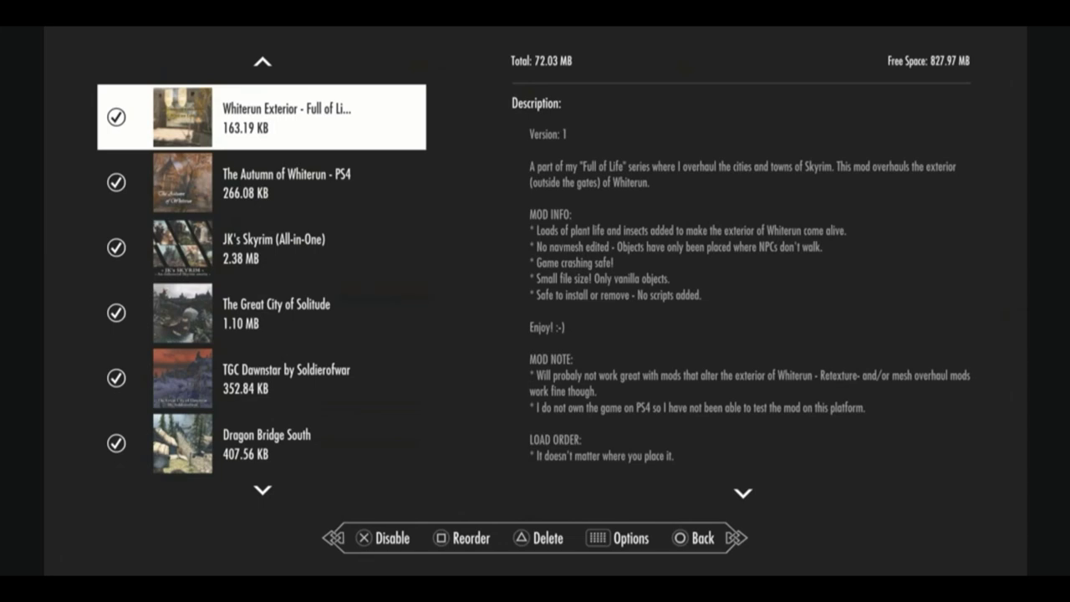
- Review the descriptions of The Autumn of Whiterun - PS4, JK's Skyrim (All-in-One), The Great City of Solitude and TGC Dawnstar
key(Down)
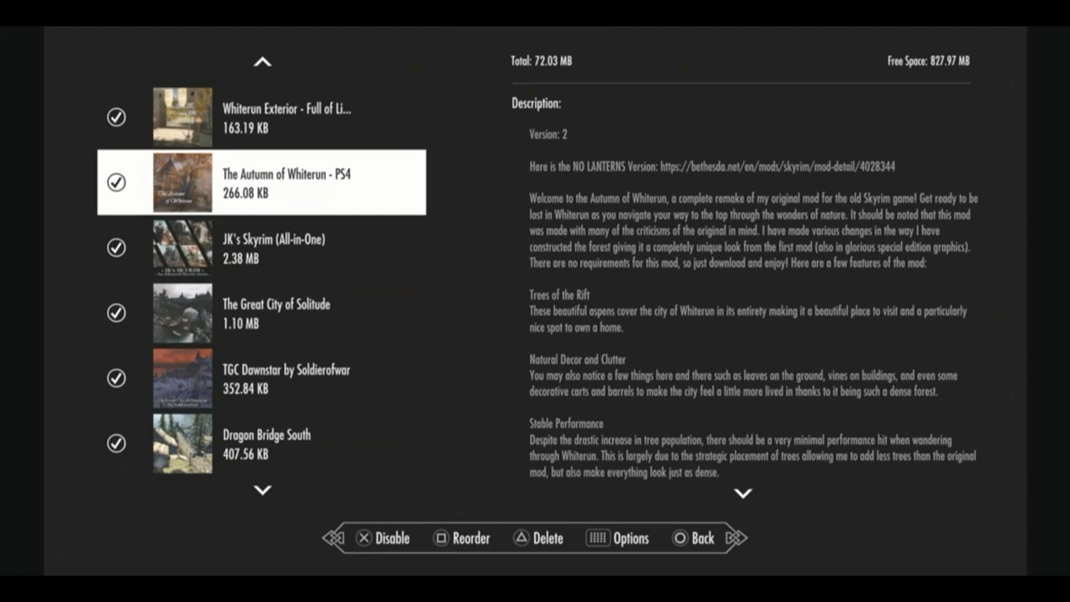
key(Down)
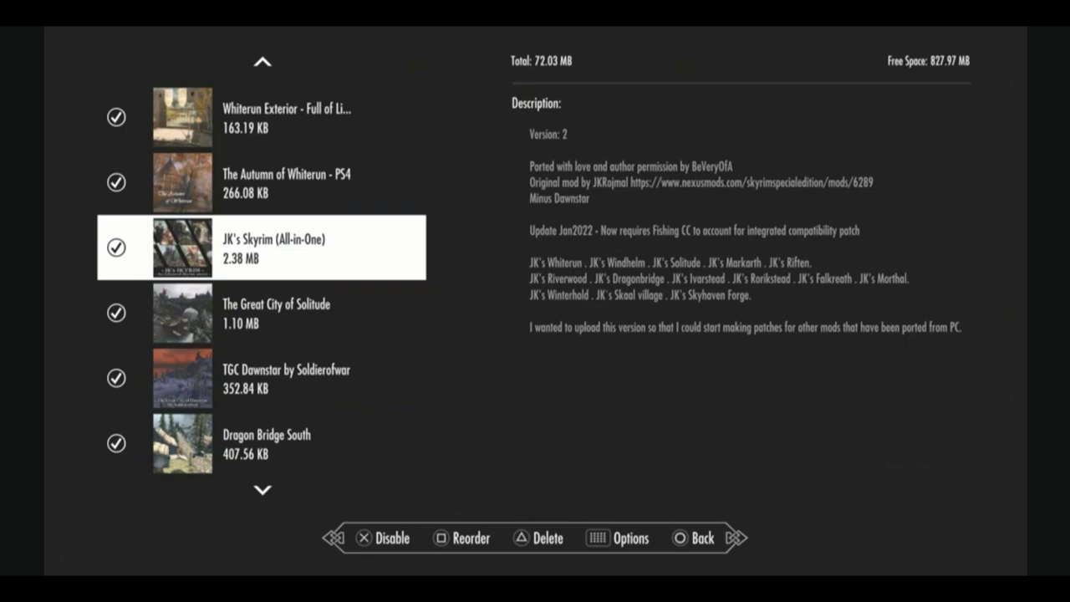
key(Down)
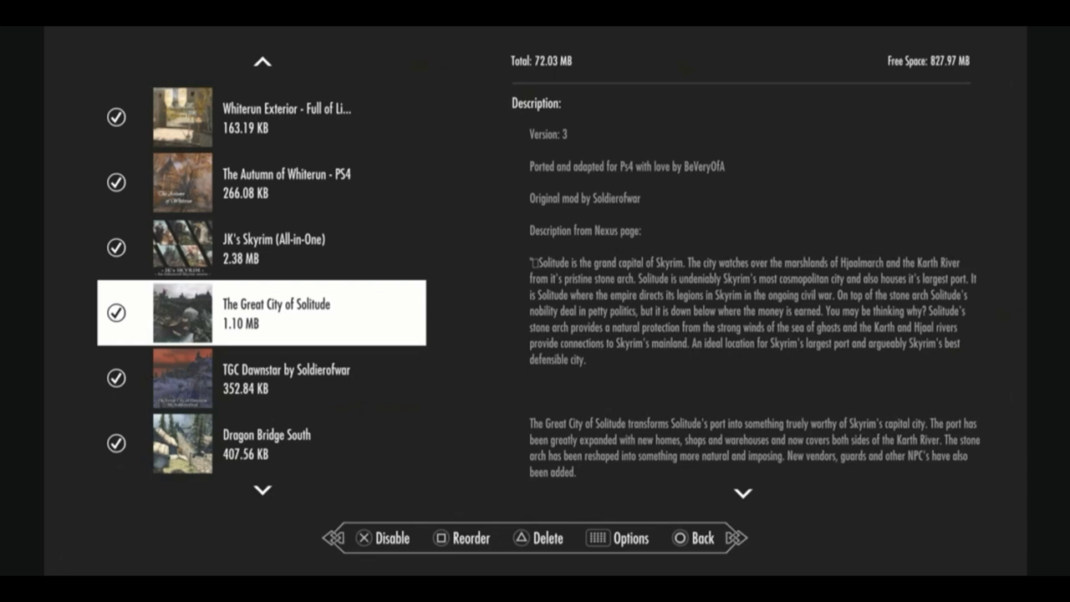
key(Up)
key(Down)
key(Down)
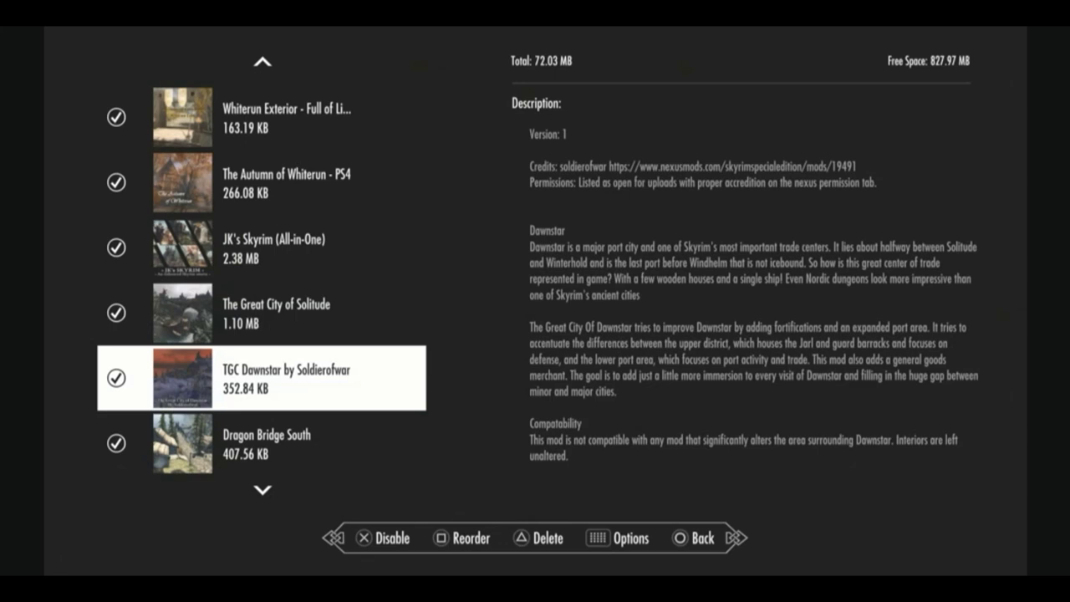
- Look ahead in the load order past Dark's Orc Strongholds to TNF - Whiterun and return to the Dragon Bridge South description
key(Down)
key(Down)
key(Down)
key(Down)
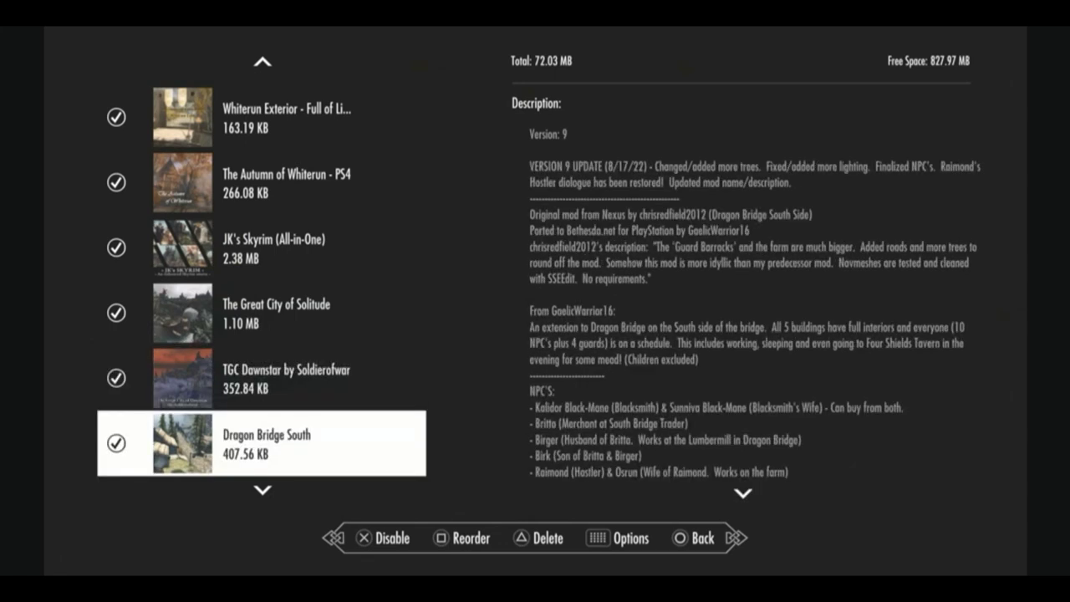
key(Down)
key(Down)
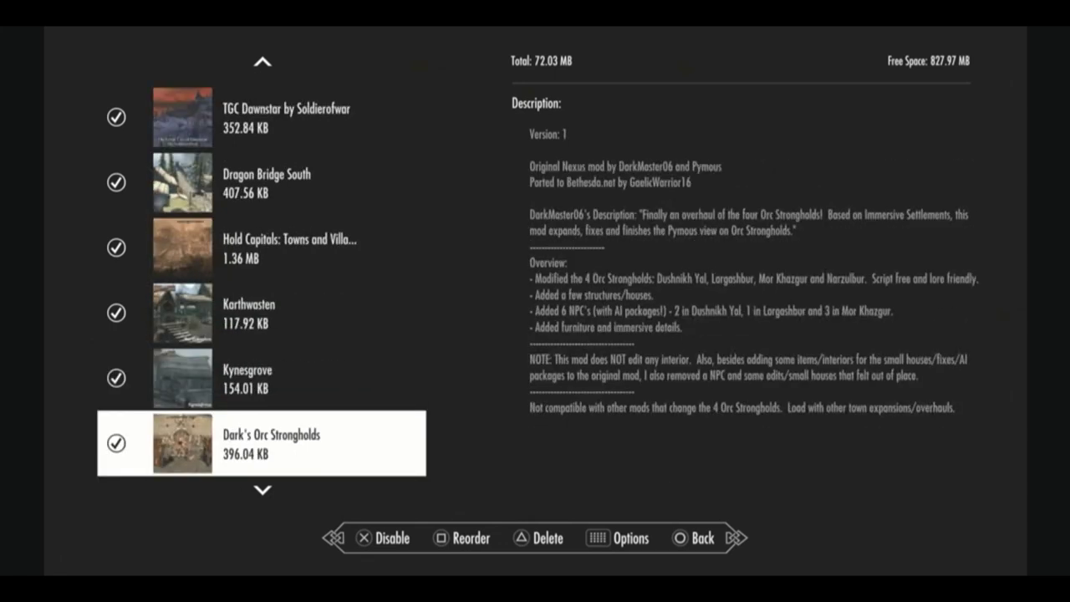
key(Up)
key(Up)
key(Up)
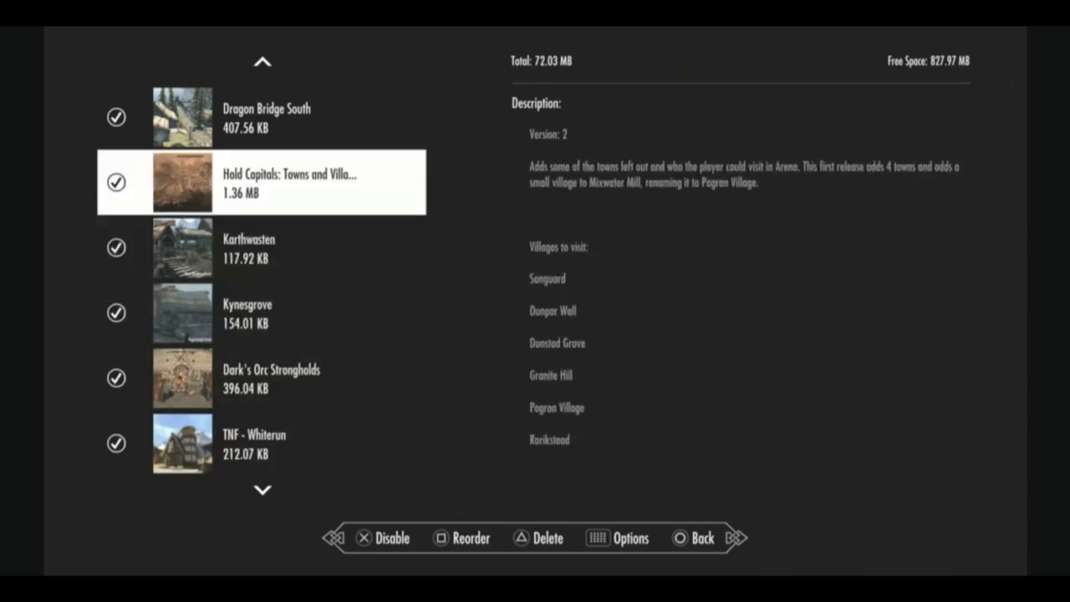
key(Up)
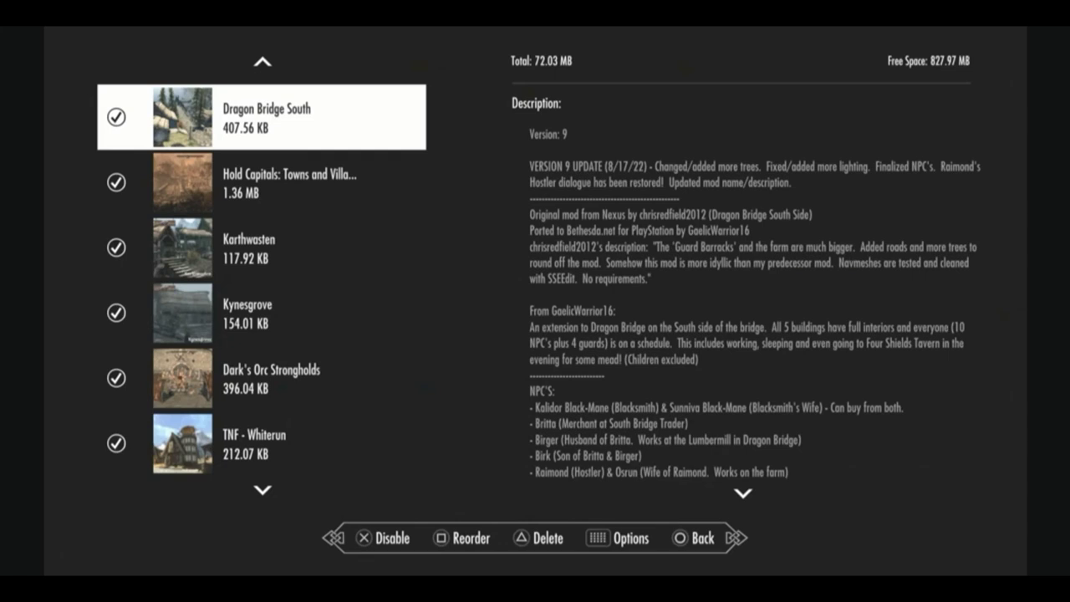
- Review the descriptions of Hold Capitals: Towns and Villages, Karthwasten, Kynesgrove and Dark's Orc Strongholds
key(Down)
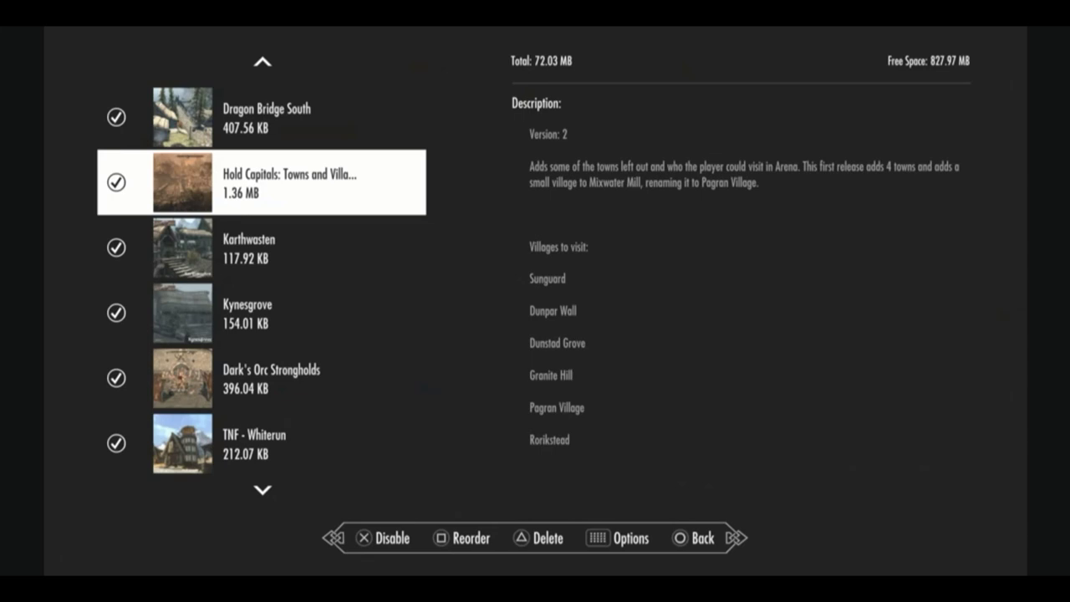
click(261, 248)
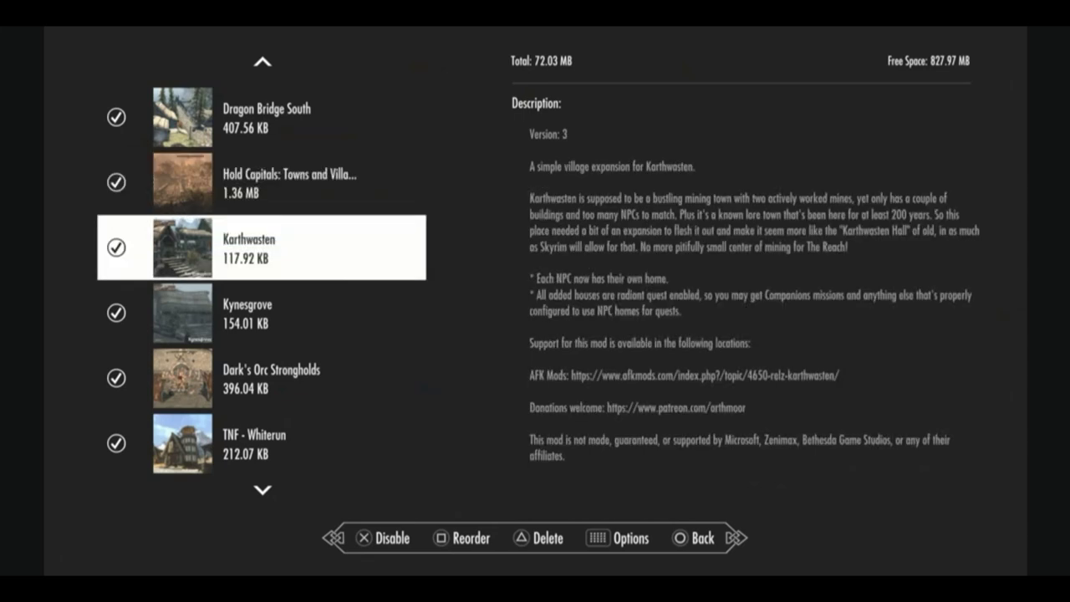
click(262, 313)
click(262, 378)
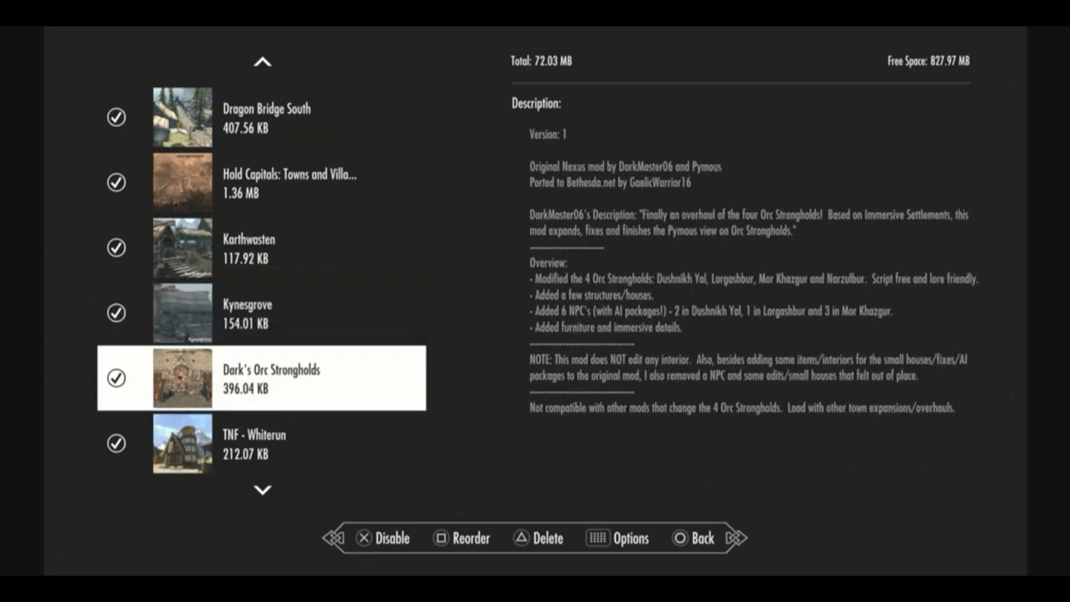
- Look ahead to [PS4] Relighting Skyrim and return to review the TNF - Whiterun and Dawnstar Estate descriptions
key(Down)
key(Down)
key(Down)
key(Down)
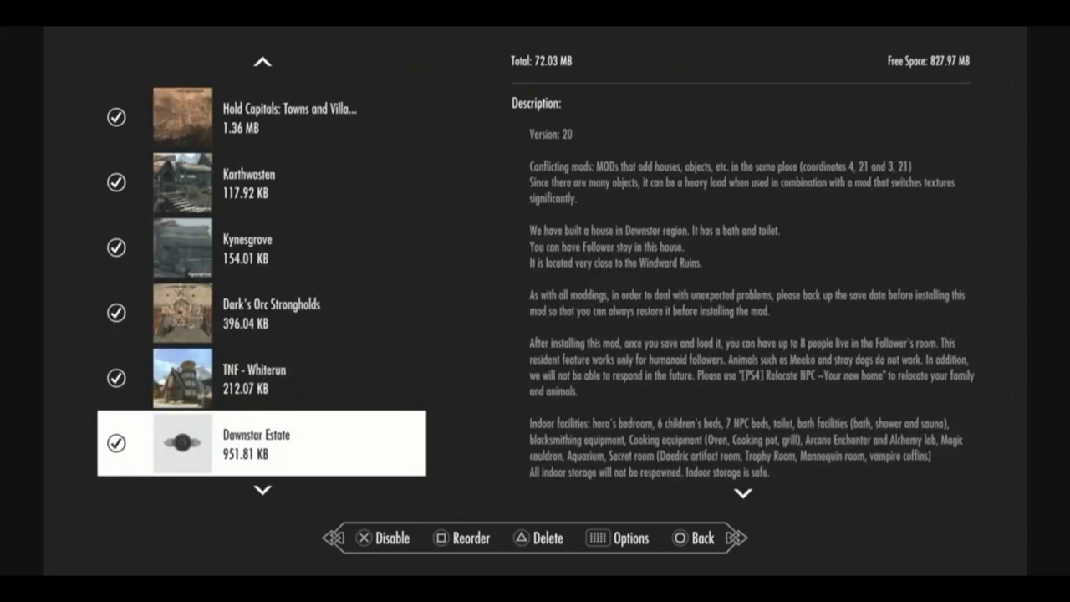
key(Up)
key(Up)
key(Up)
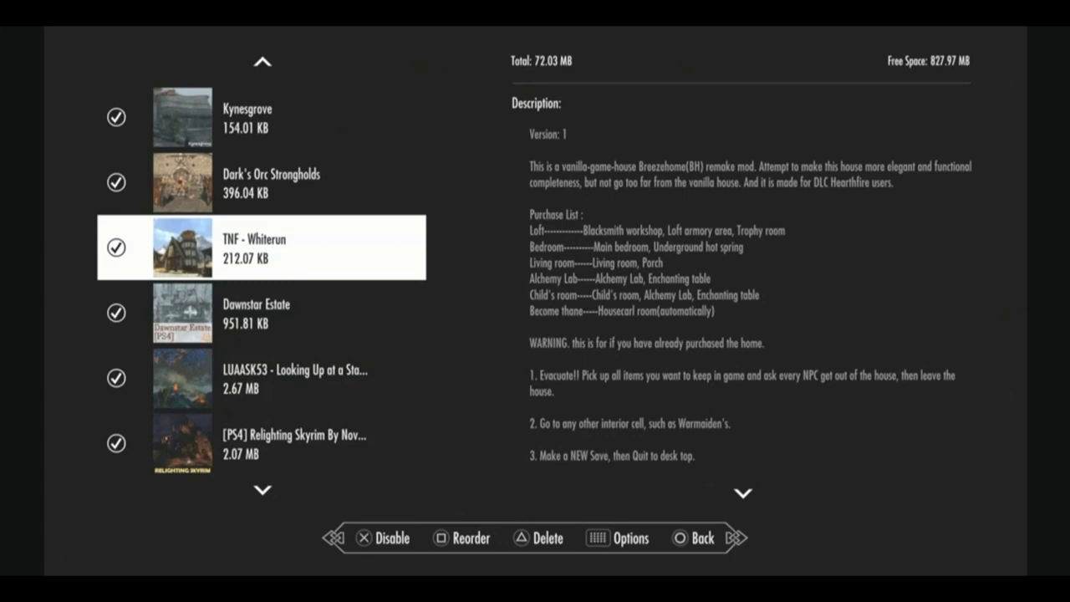
key(Down)
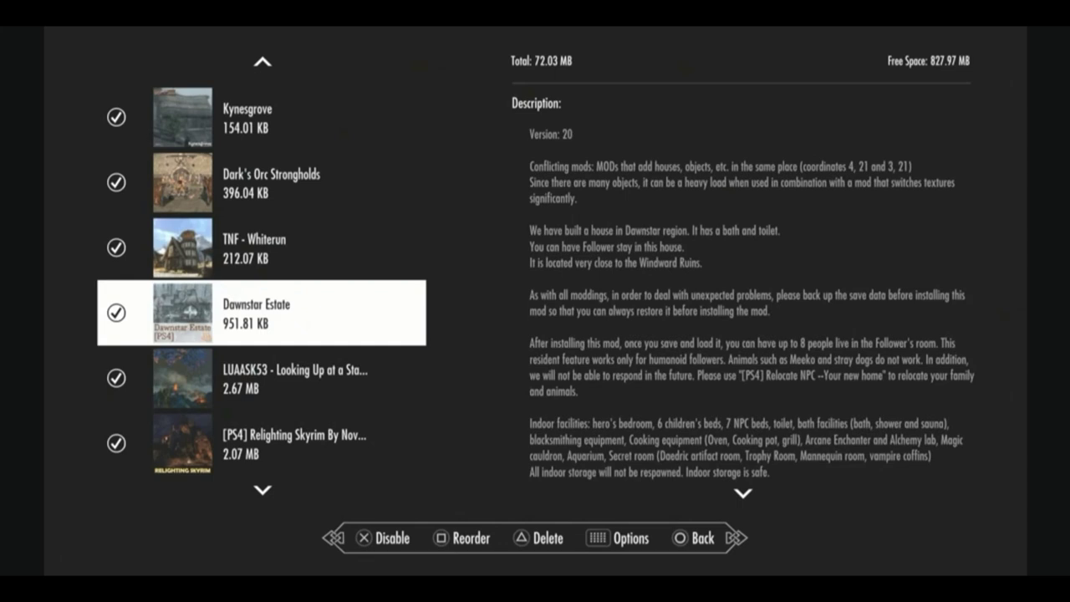
- Examine the LUAASK53 - Looking Up at a Starry Sky description, looking ahead to [PS4] Faster Leveling and returning to it
key(Down)
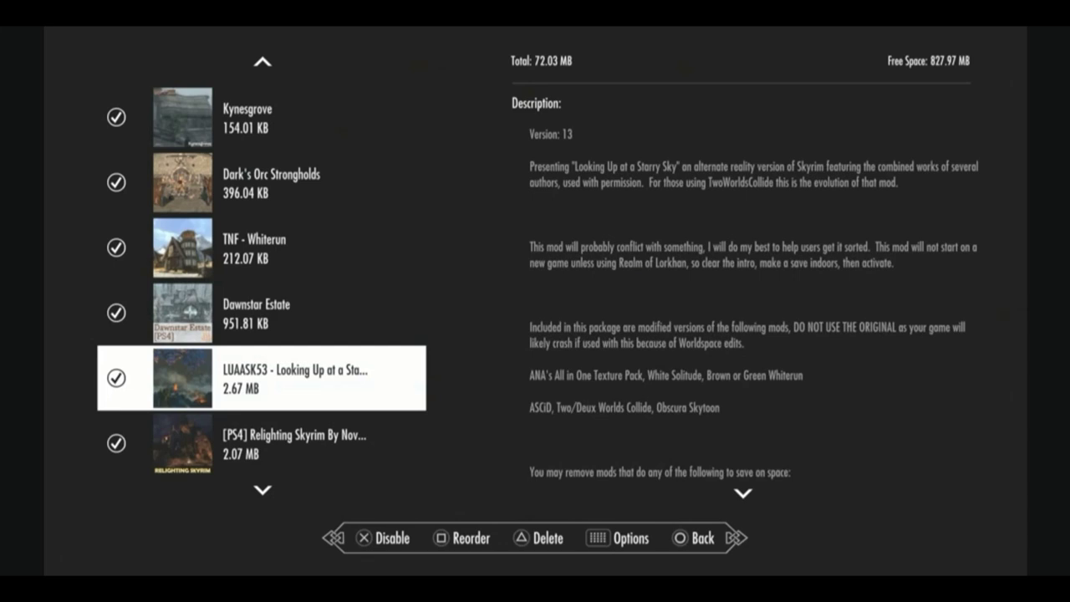
key(Down)
key(Down)
key(Down)
key(Down)
key(Down)
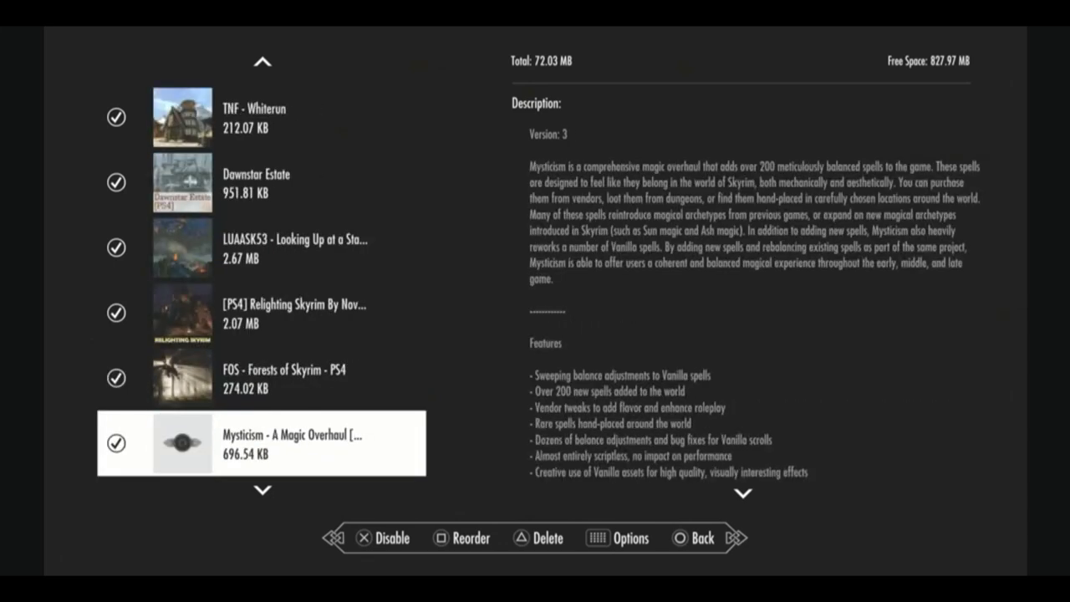
key(Up)
key(Up)
key(Up)
key(Up)
key(Up)
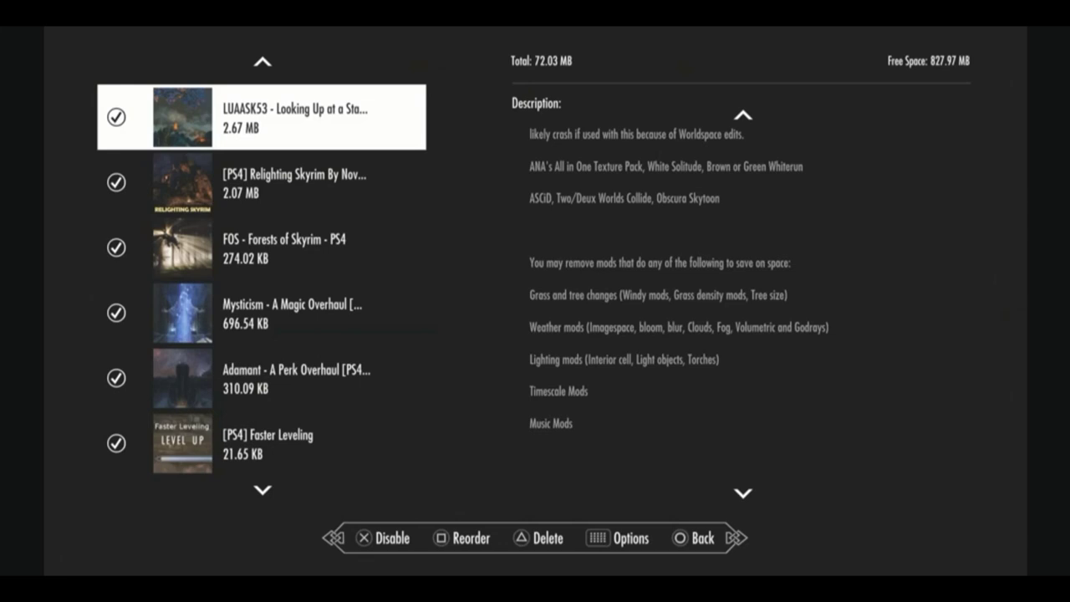
- Review the descriptions of [PS4] Relighting Skyrim, FOS - Forests of Skyrim - PS4 and Mysticism - A Magic Overhaul
key(Down)
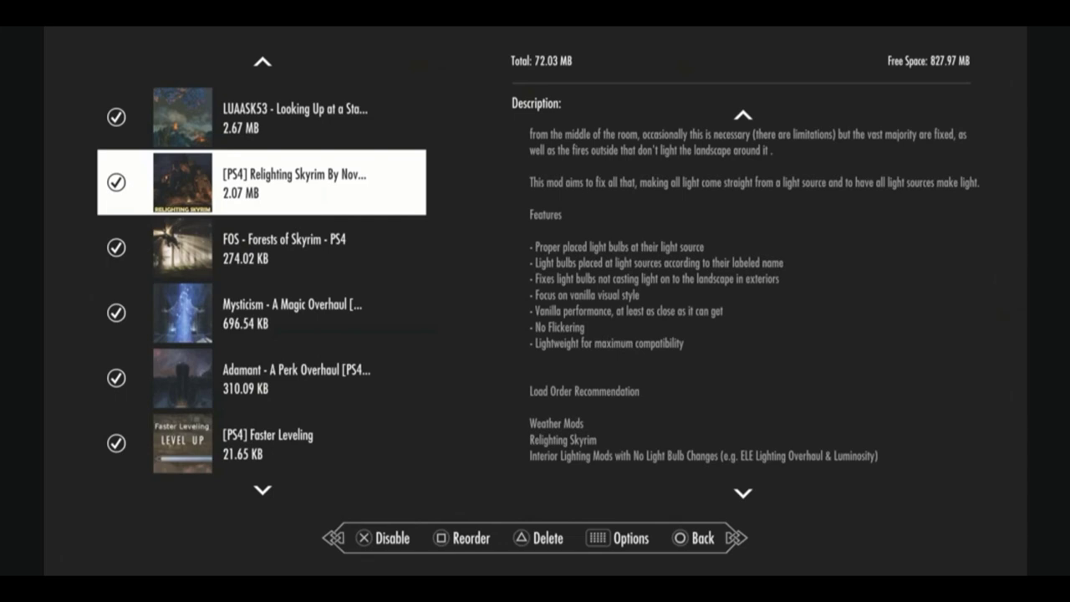
key(Down)
key(Down)
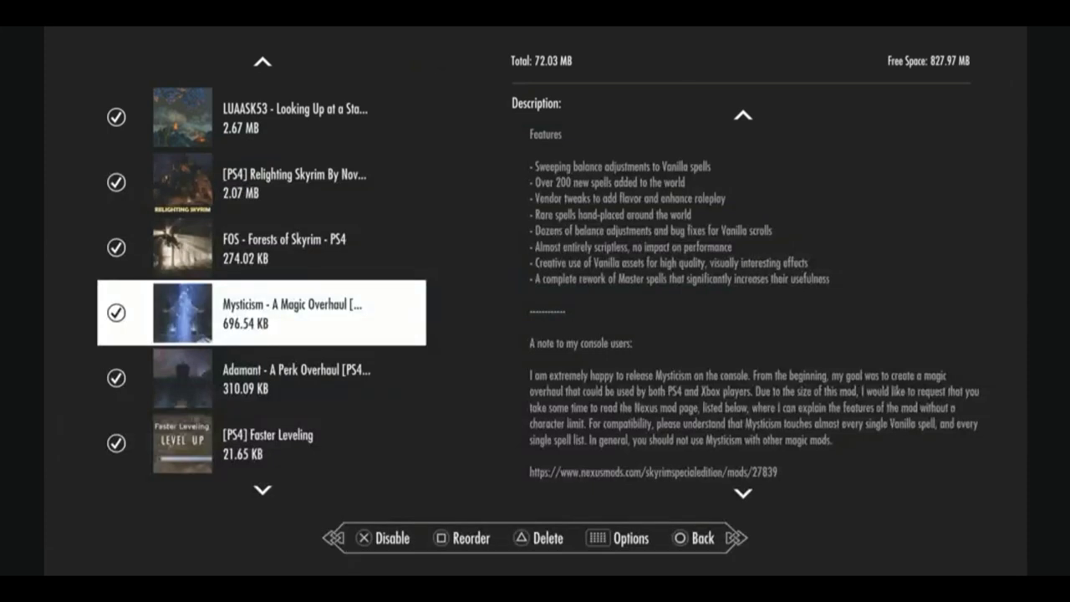
- Return to the LUAASK53 - Looking Up at a Starry Sky mod and reread its description from the beginning
key(Up)
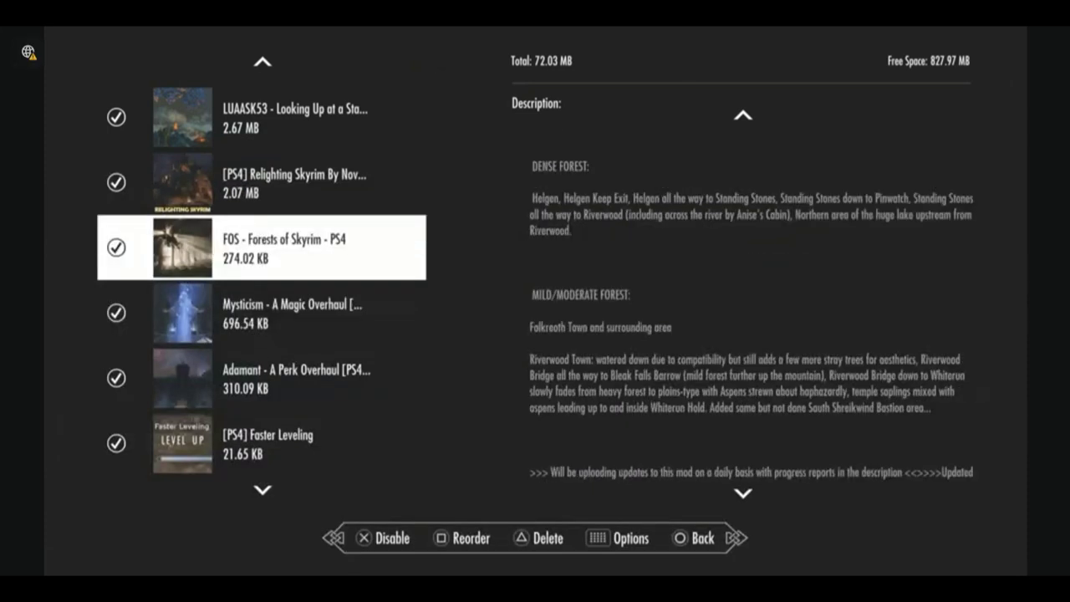
key(Up)
key(Up)
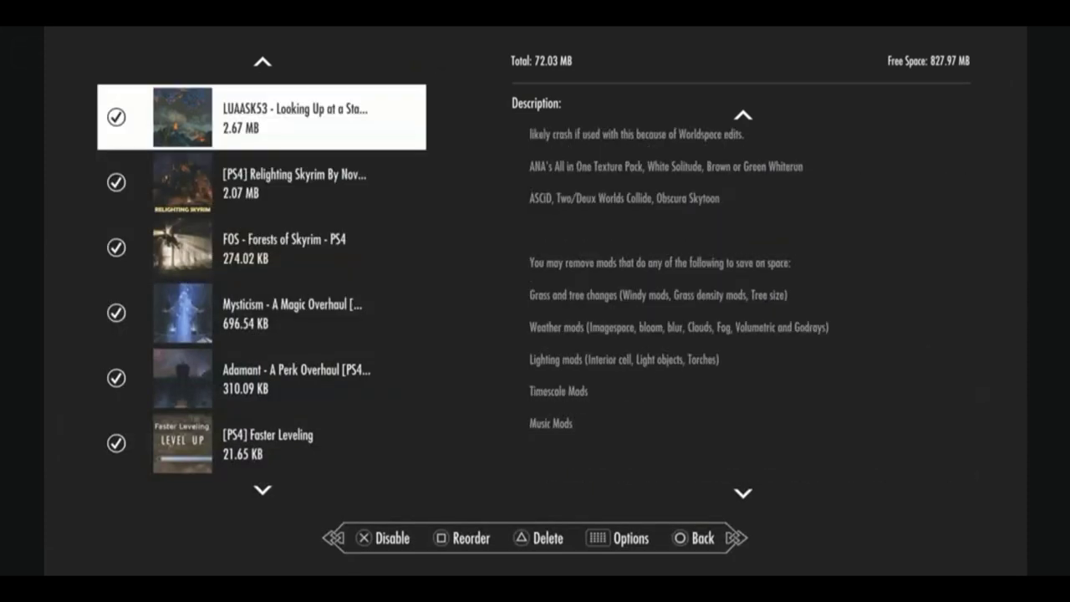
scroll(747, 286, up, 5)
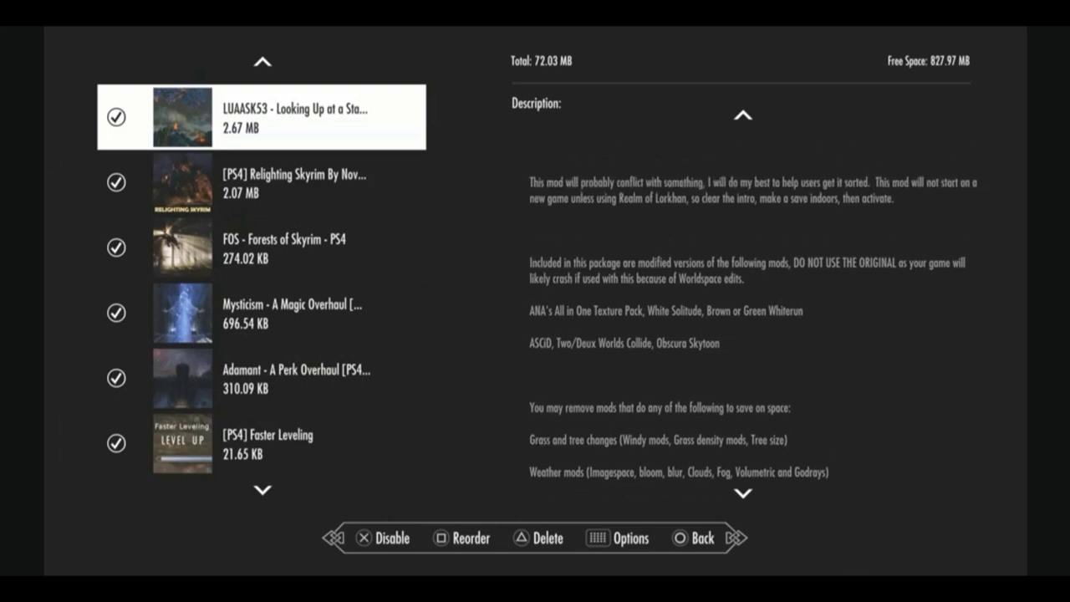
scroll(747, 286, up, 2)
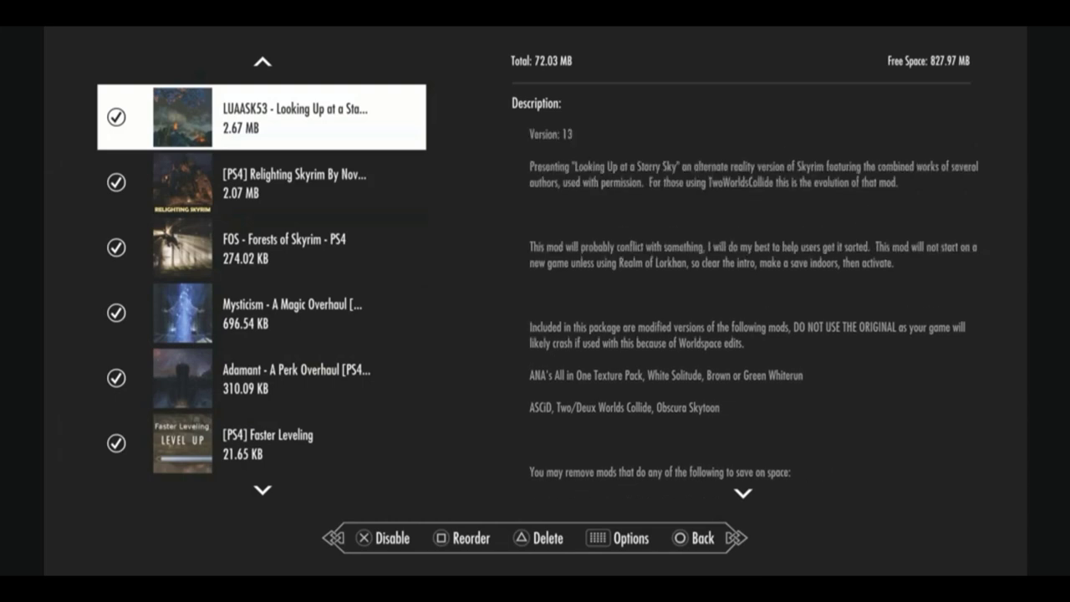
- Review the descriptions of [PS4] Relighting Skyrim, FOS - Forests of Skyrim, Mysticism - A Magic Overhaul and Adamant - A Perk Overhaul
click(262, 182)
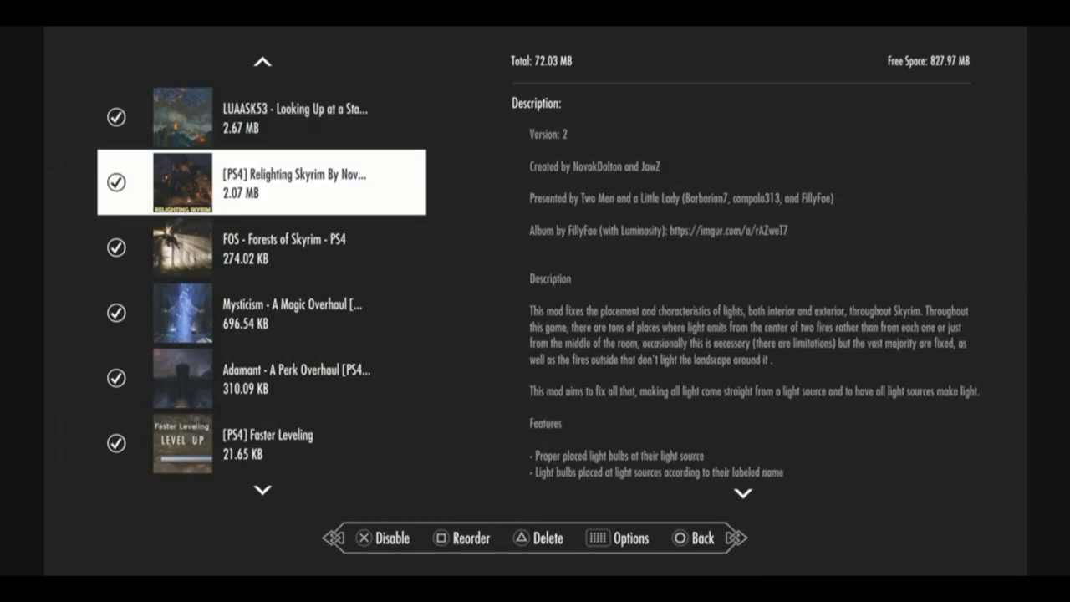
click(261, 247)
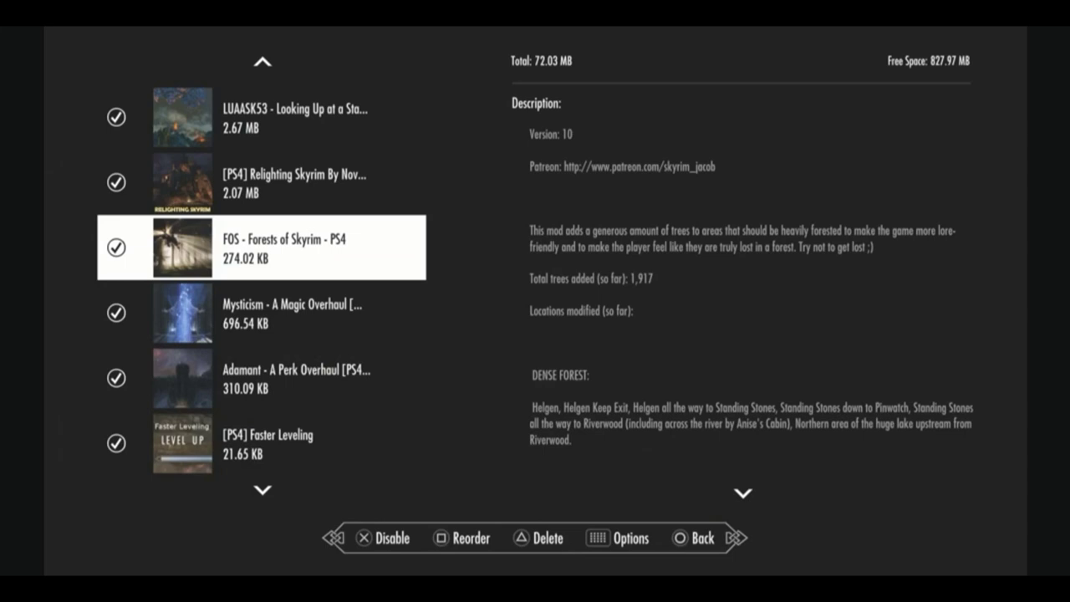
key(Down)
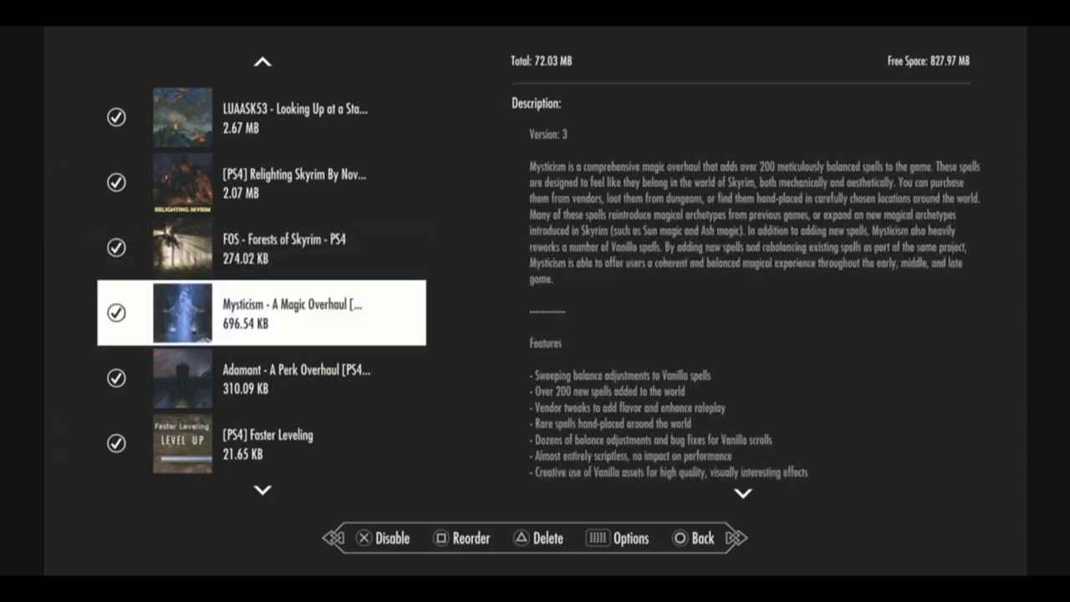
key(Down)
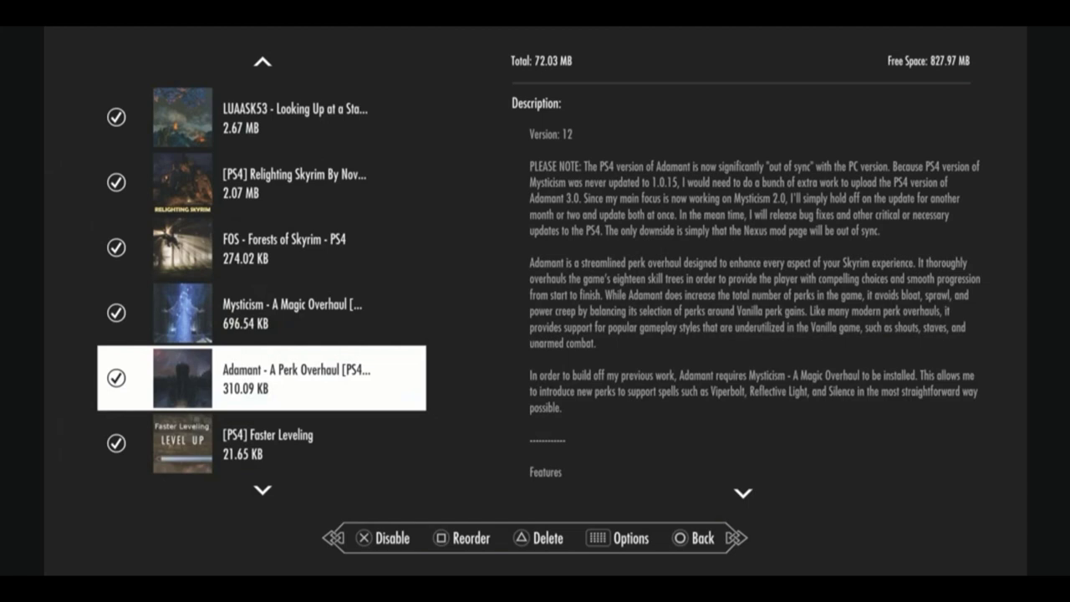
- Look ahead through the load order to GET Seriously Overstocked and return to review the [PS4] Faster Leveling description
key(Down)
key(Down)
key(Down)
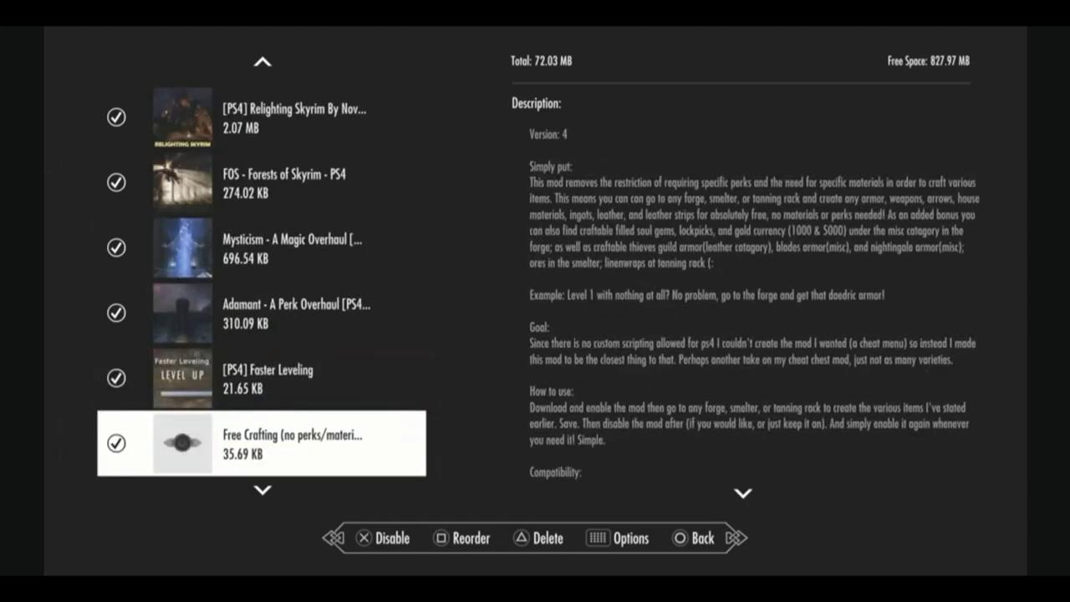
key(Down)
key(Down)
key(Down)
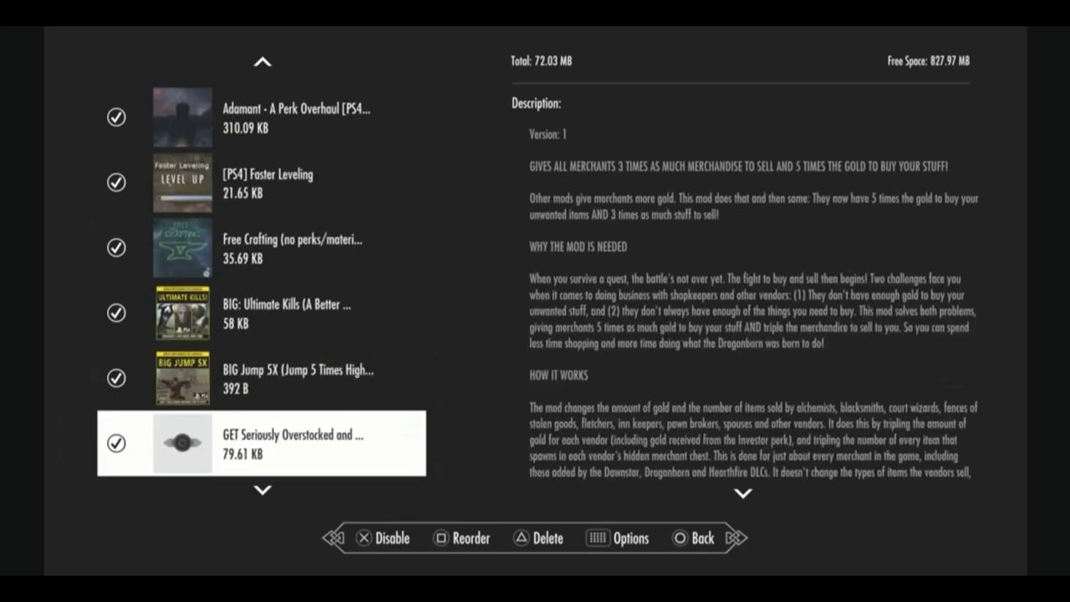
key(Up)
key(Up)
key(Up)
key(Up)
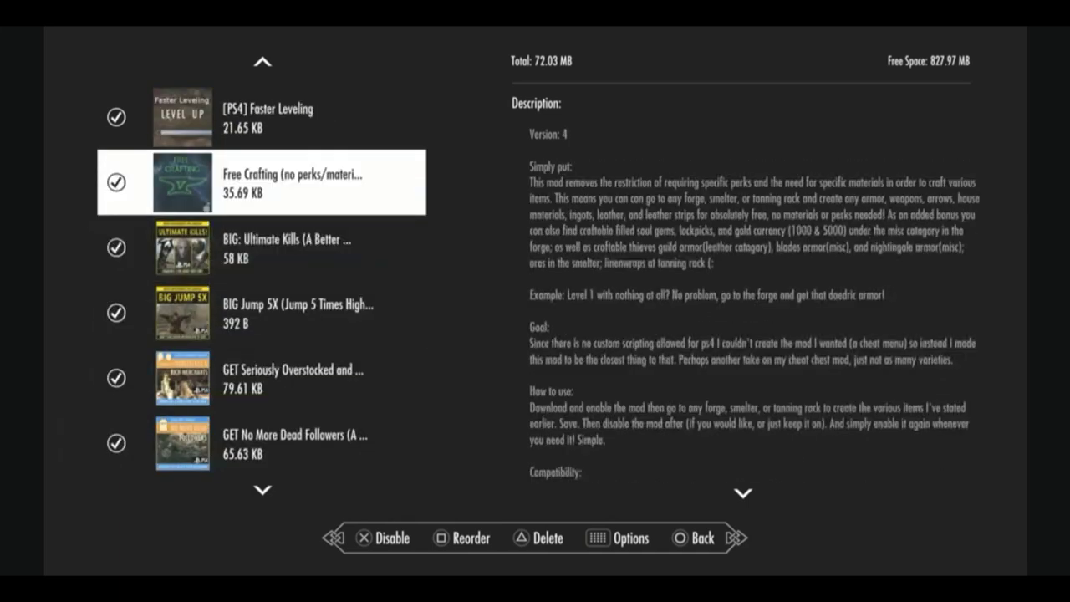
key(Up)
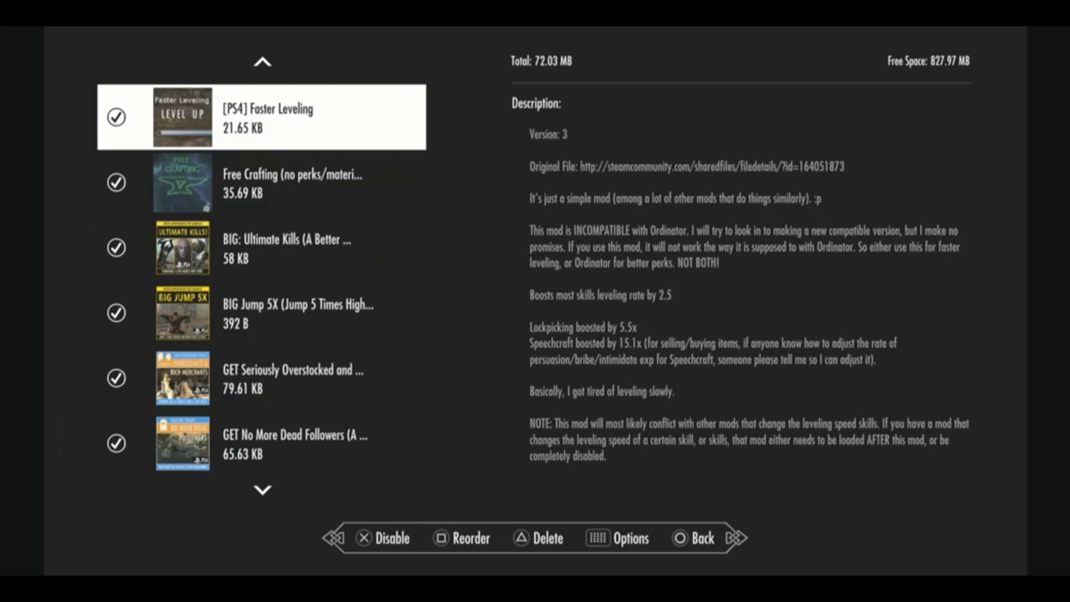
- Review the descriptions of Free Crafting, BIG: Ultimate Kills and BIG Jump 5X
key(Down)
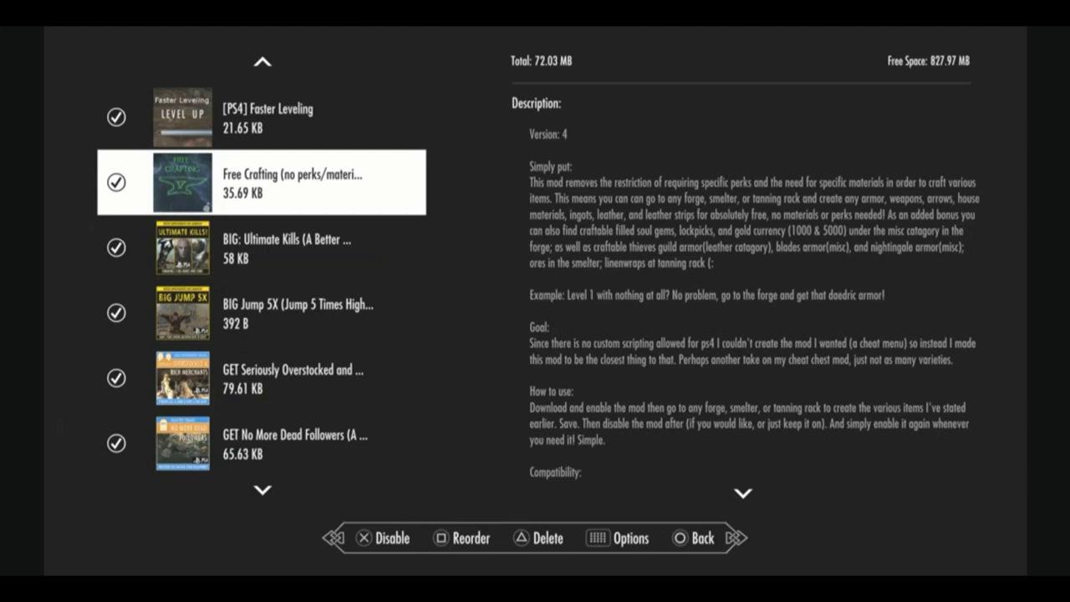
key(Down)
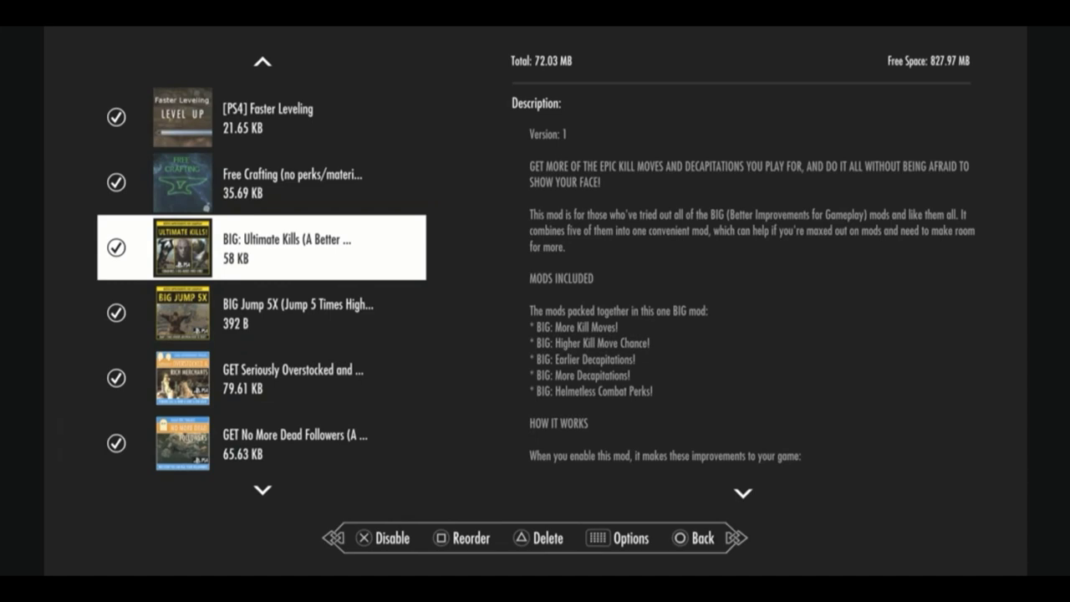
key(Down)
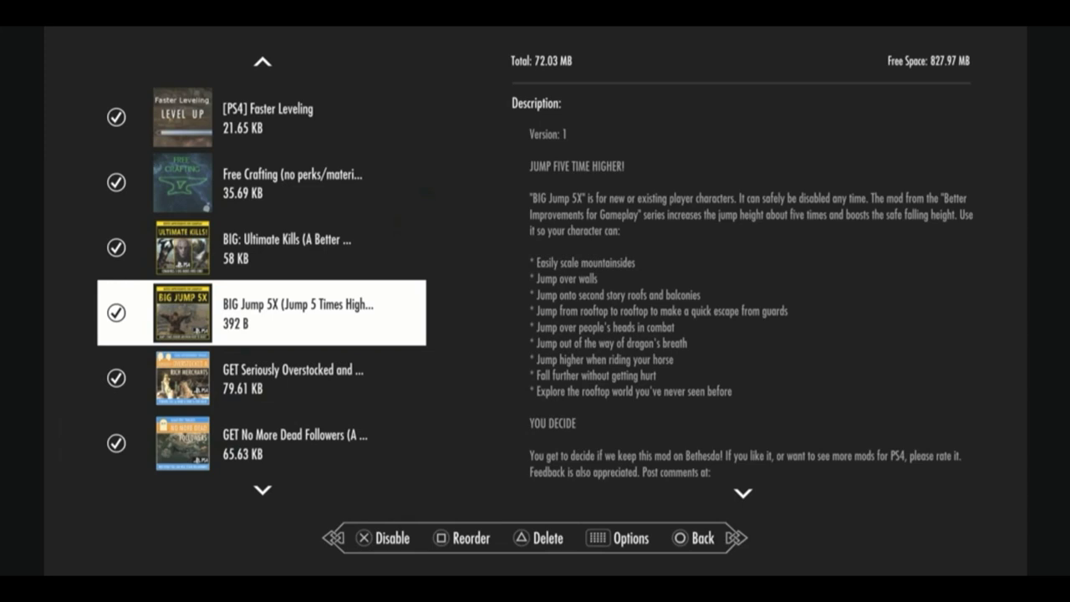
- Look ahead to Better Horses and return to review the GET Seriously Overstocked description
key(Down)
key(Down)
key(Down)
key(Down)
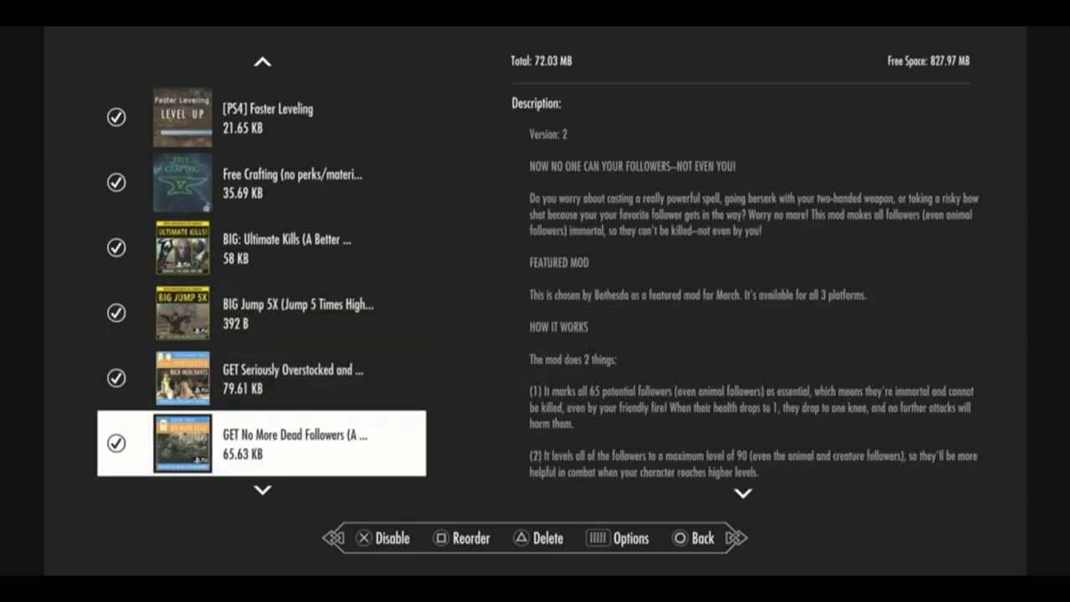
key(Down)
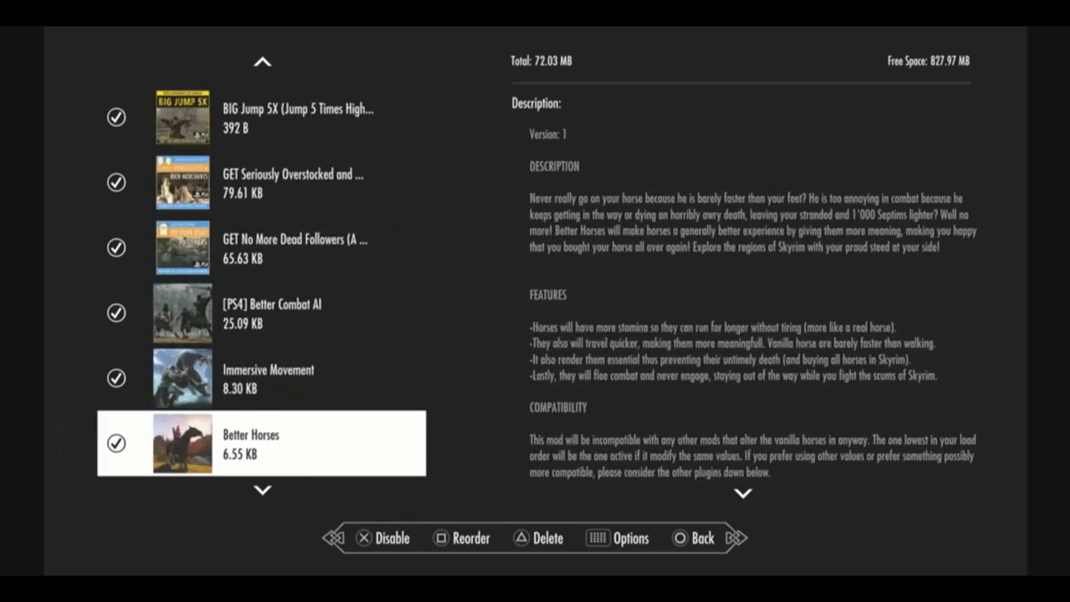
key(Up)
key(Up)
key(Up)
key(Up)
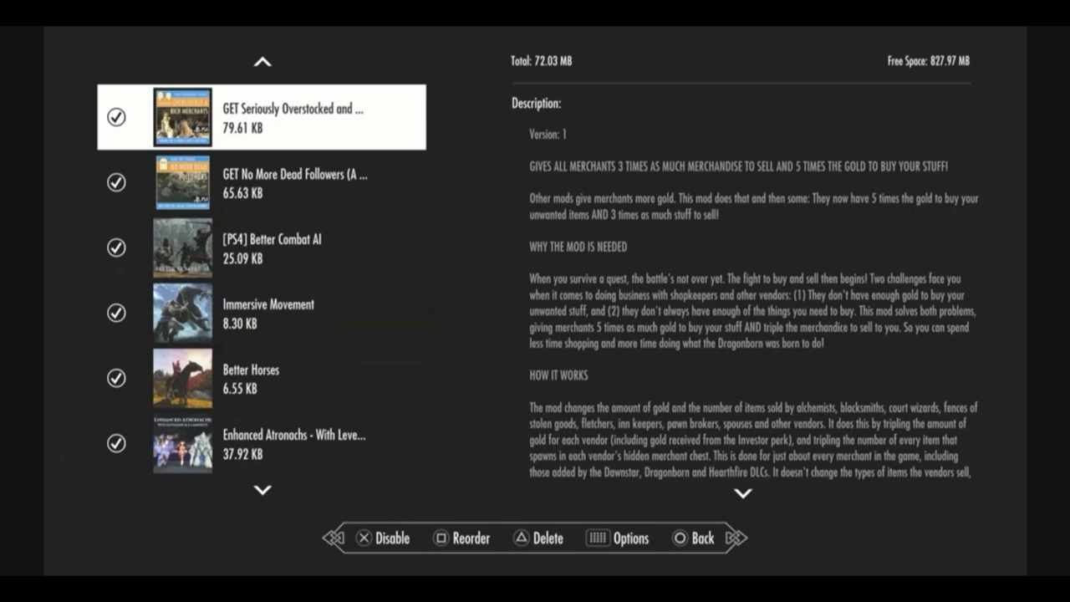
- Review the descriptions of GET No More Dead Followers, [PS4] Better Combat AI, Immersive Movement and Better Horses
key(Down)
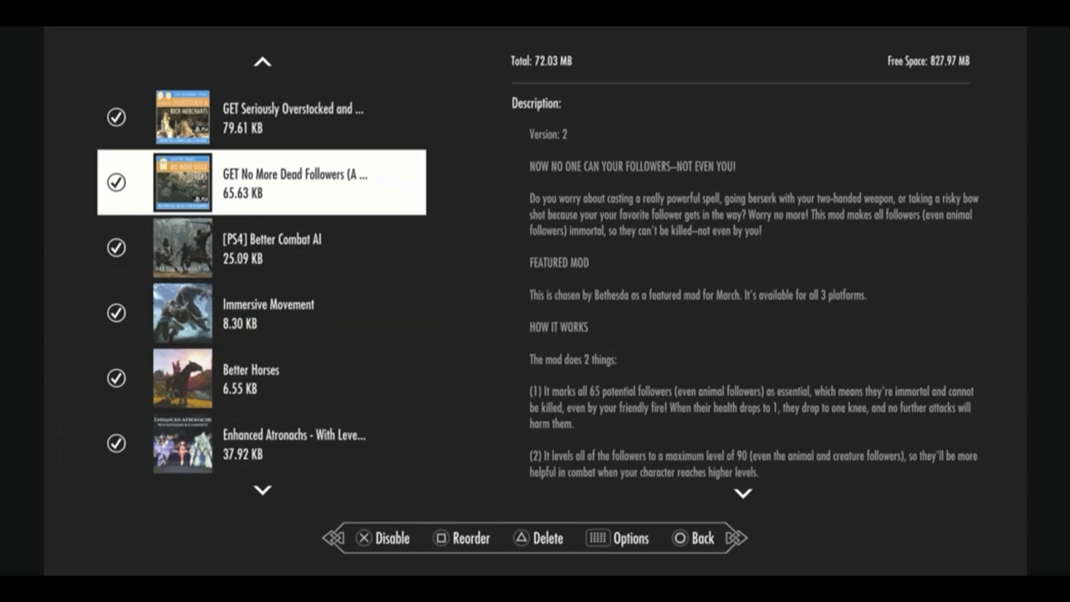
key(Down)
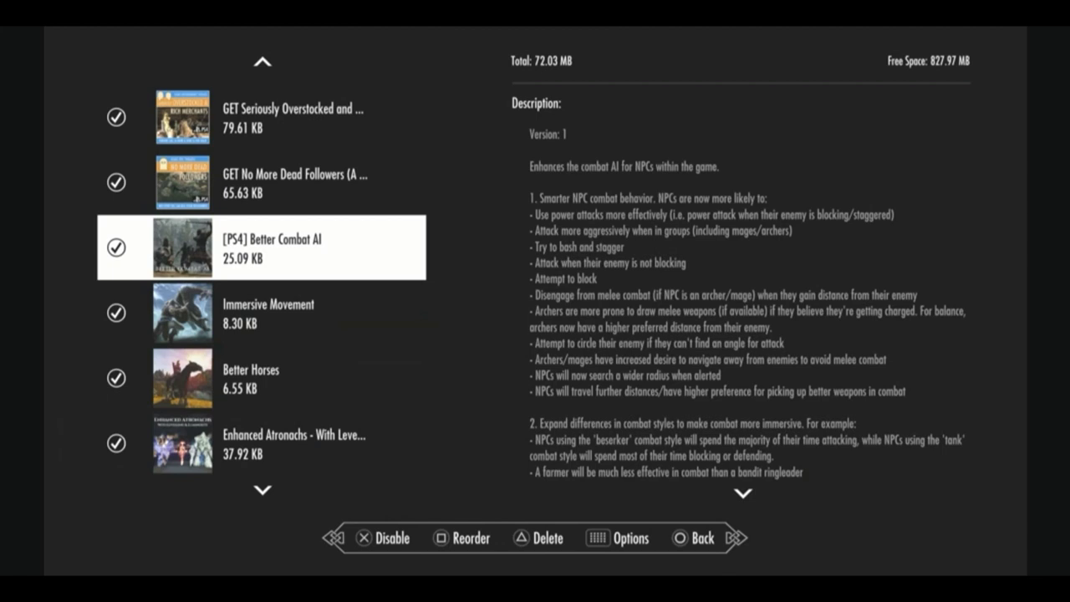
key(Down)
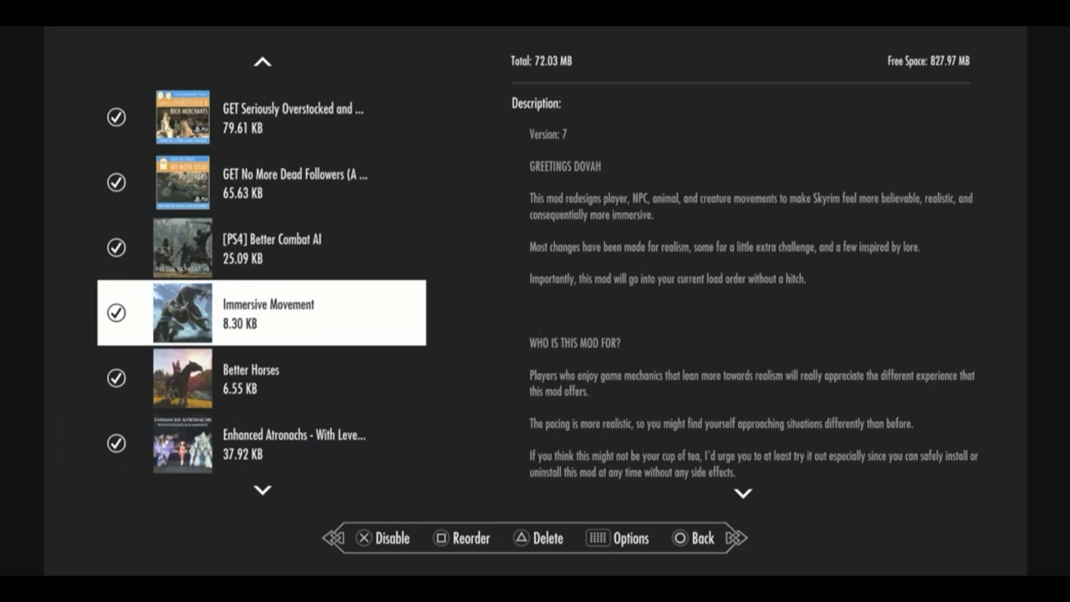
key(Down)
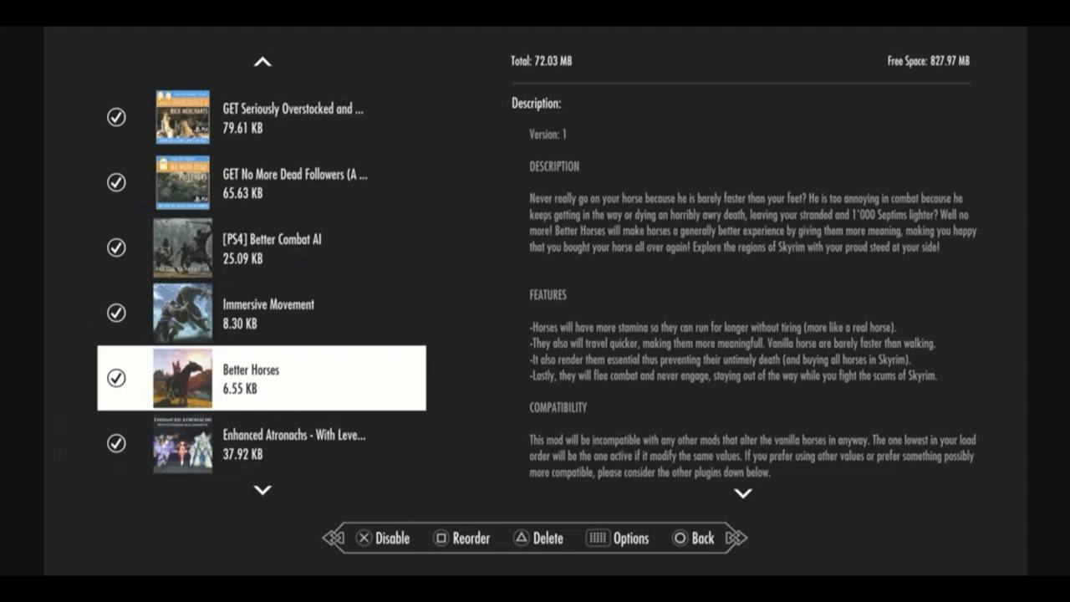
- Look ahead to Above the Law and return to review the Enhanced Atronachs description
key(Down)
key(Down)
key(Down)
key(Down)
key(Down)
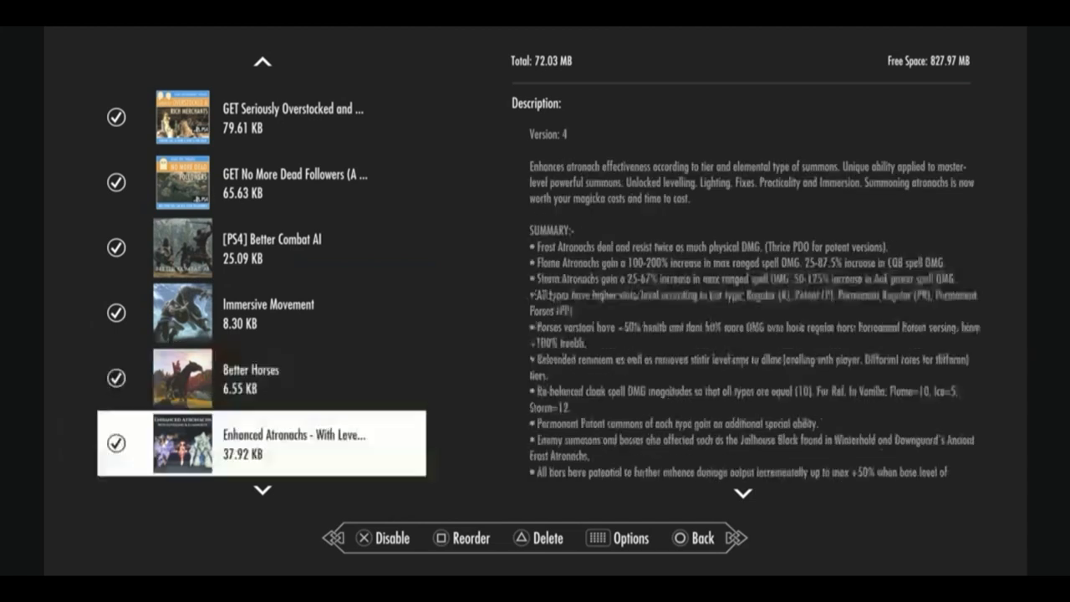
key(Down)
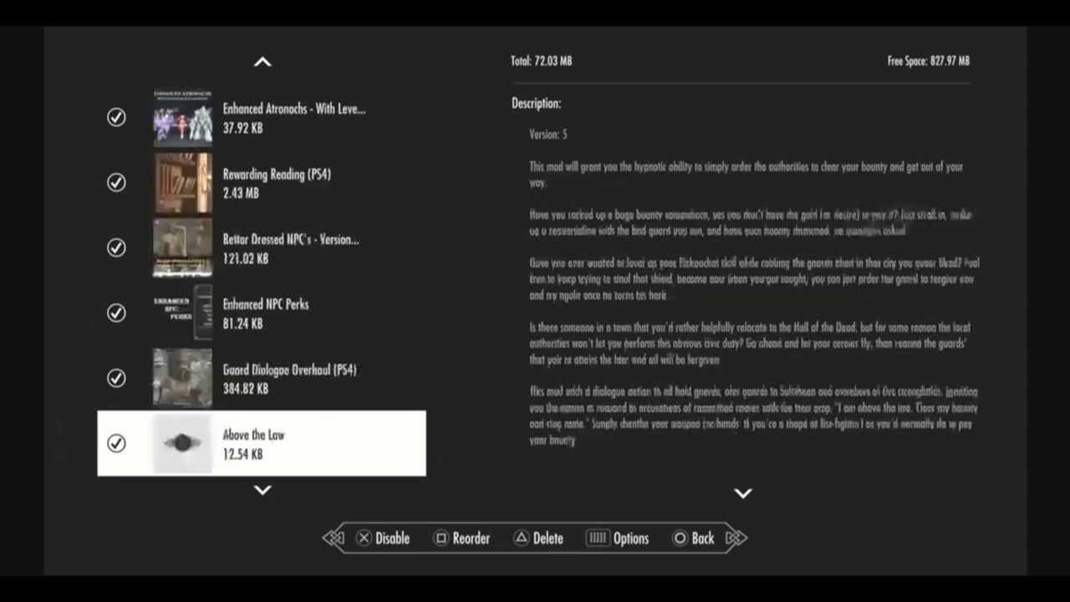
key(Up)
key(Up)
key(Up)
key(Up)
key(Up)
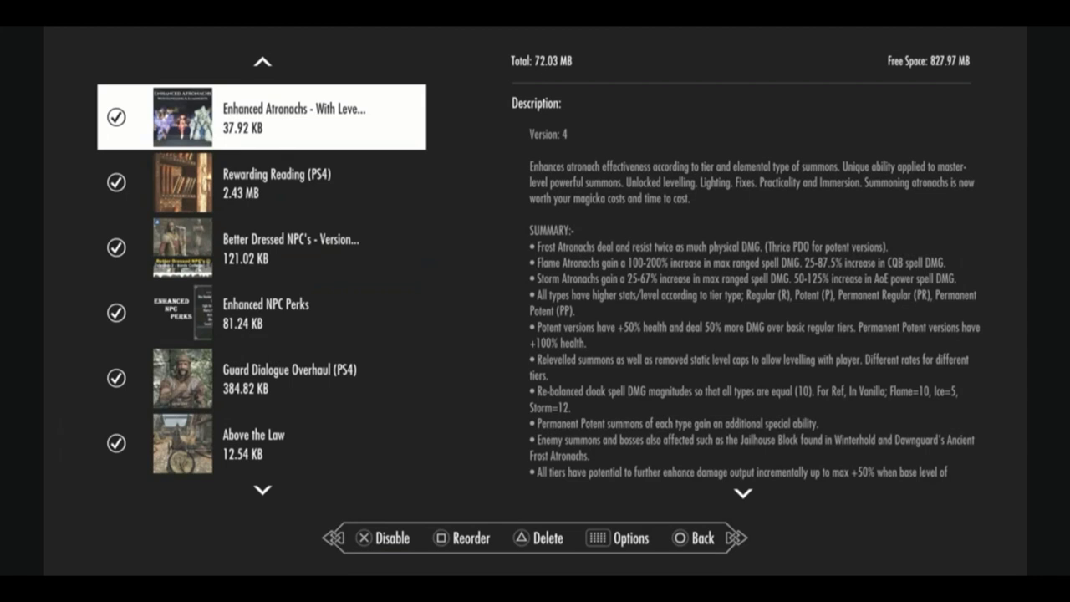
- Review the descriptions of Rewarding Reading (PS4), Better Dressed NPC's and Enhanced NPC Perks
key(Down)
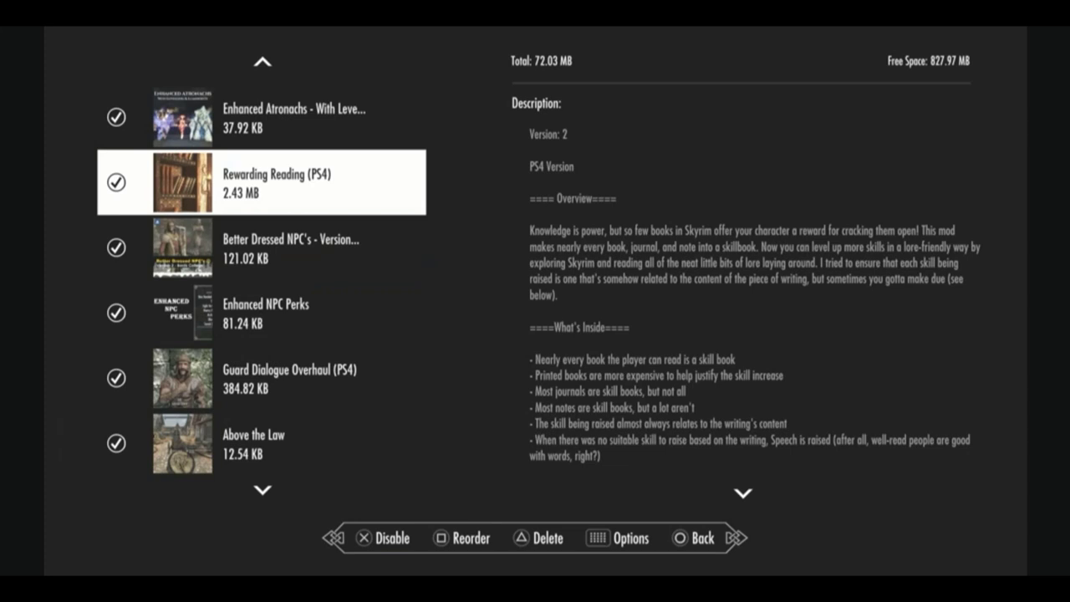
key(Down)
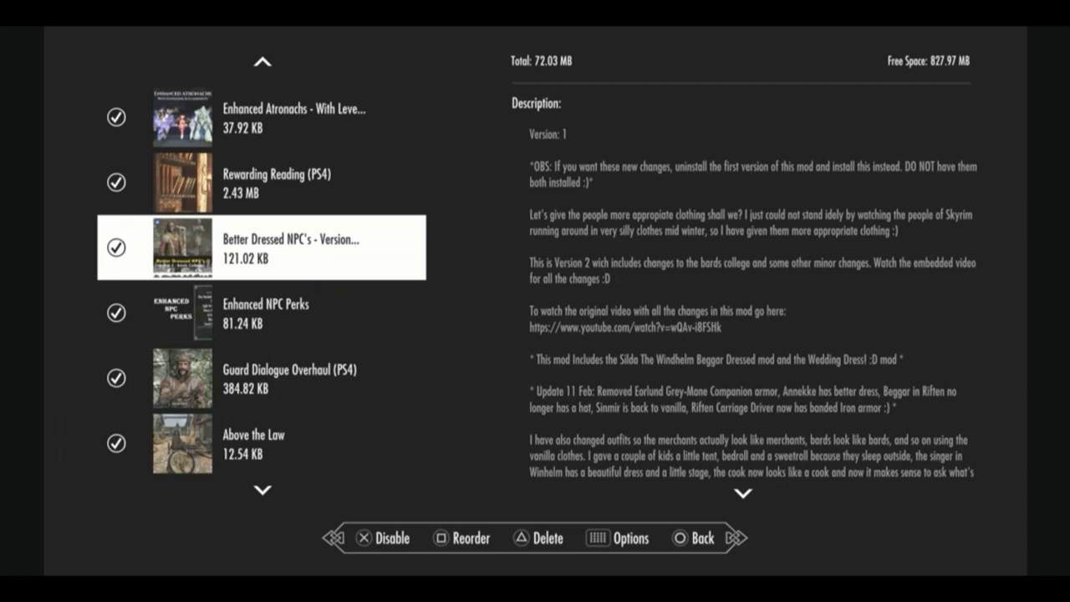
key(Down)
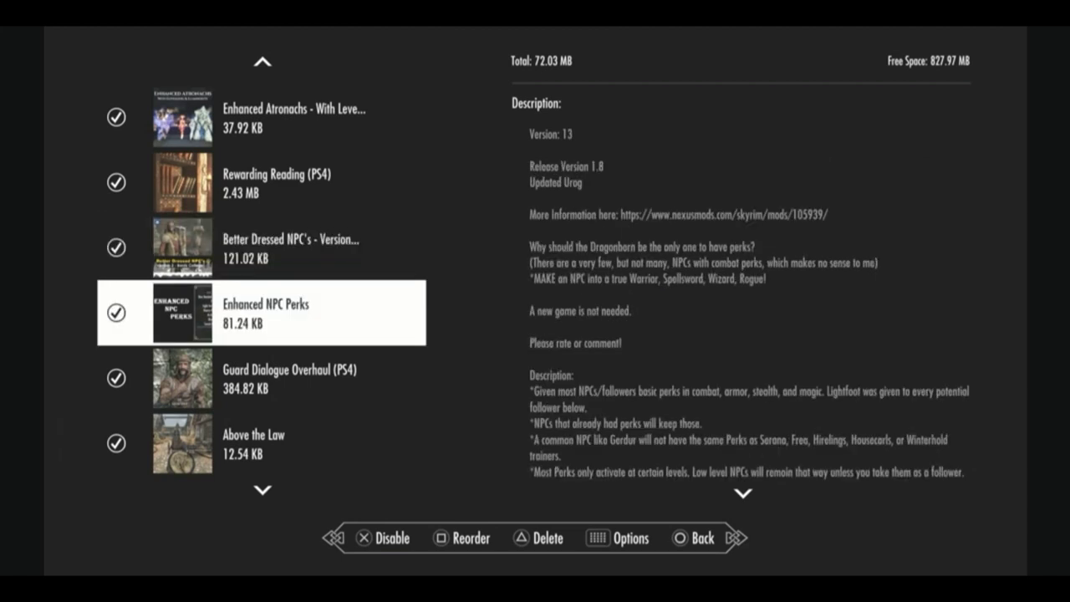
- Look ahead to Vampire Knights and return to the Enhanced NPC Perks description
key(Down)
key(Down)
key(Down)
key(Down)
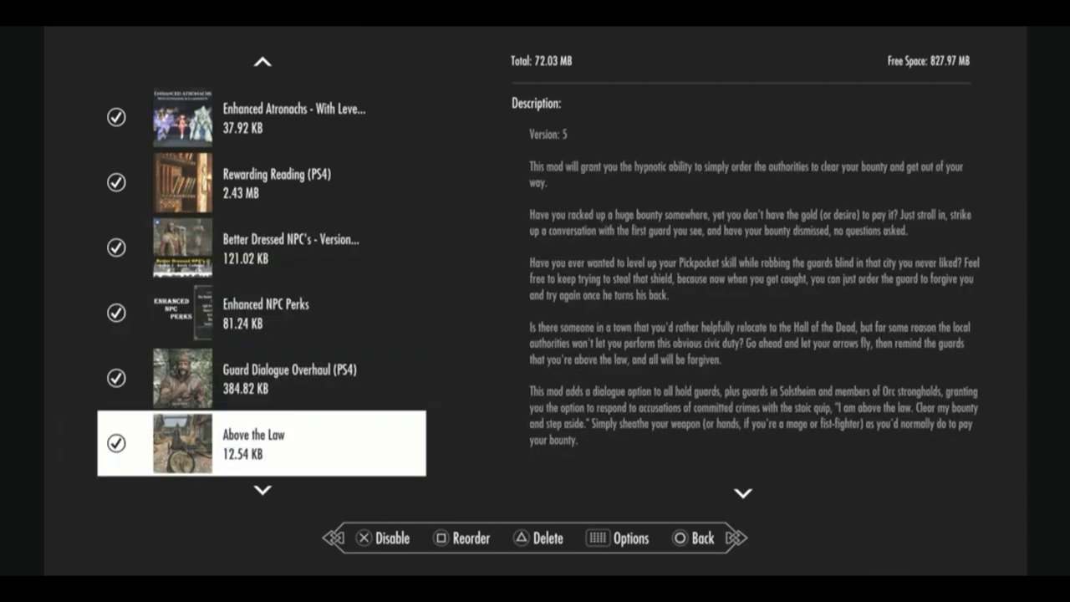
key(Down)
key(Up)
key(Up)
key(Up)
key(Up)
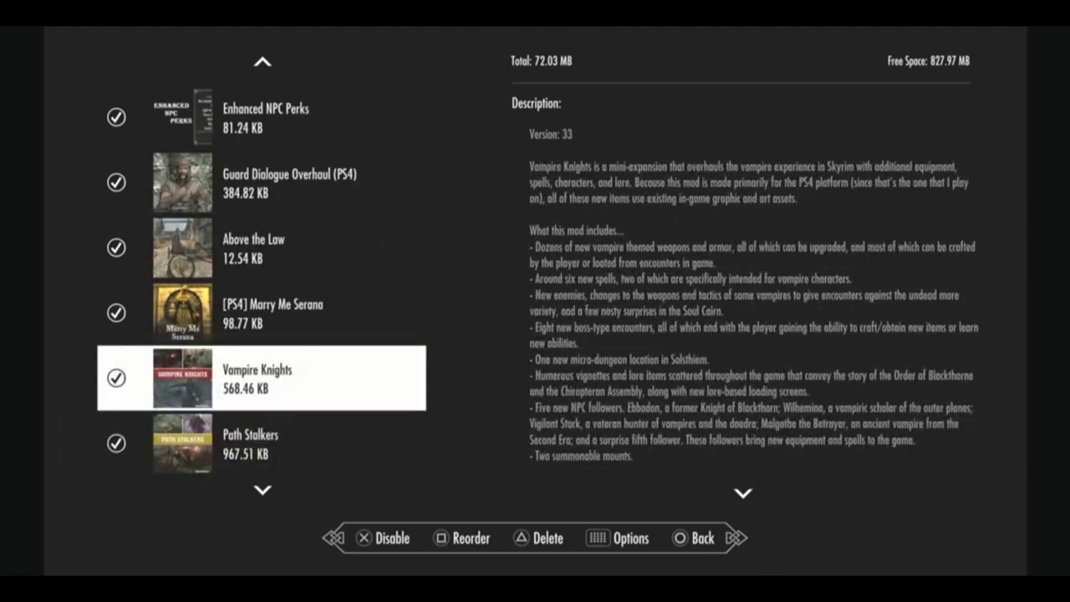
key(Up)
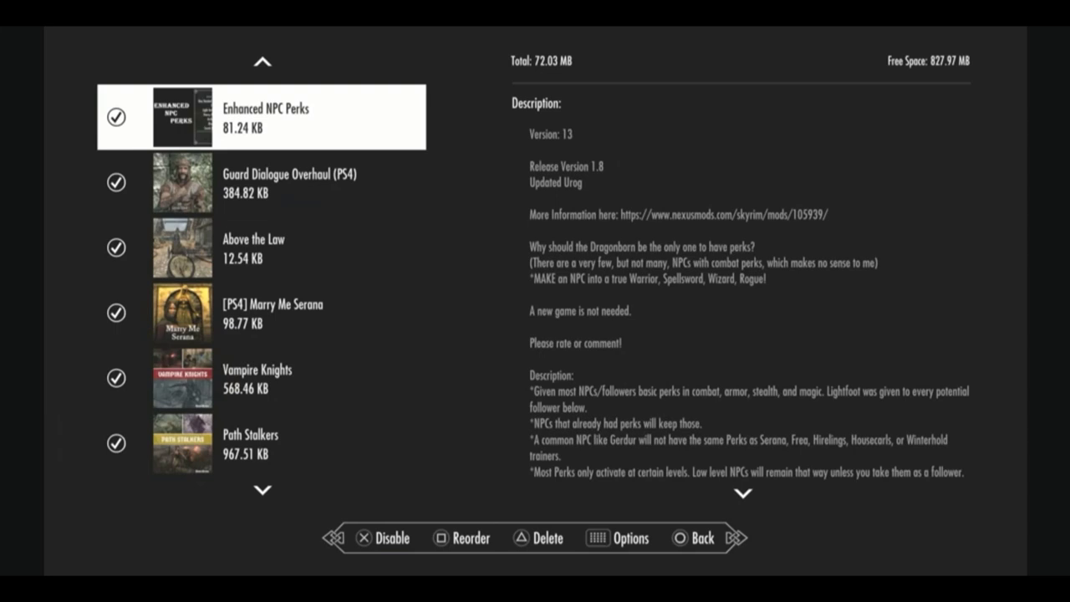
- Review the descriptions of Guard Dialogue Overhaul (PS4), Above the Law and [PS4] Marry Me Serana
key(Down)
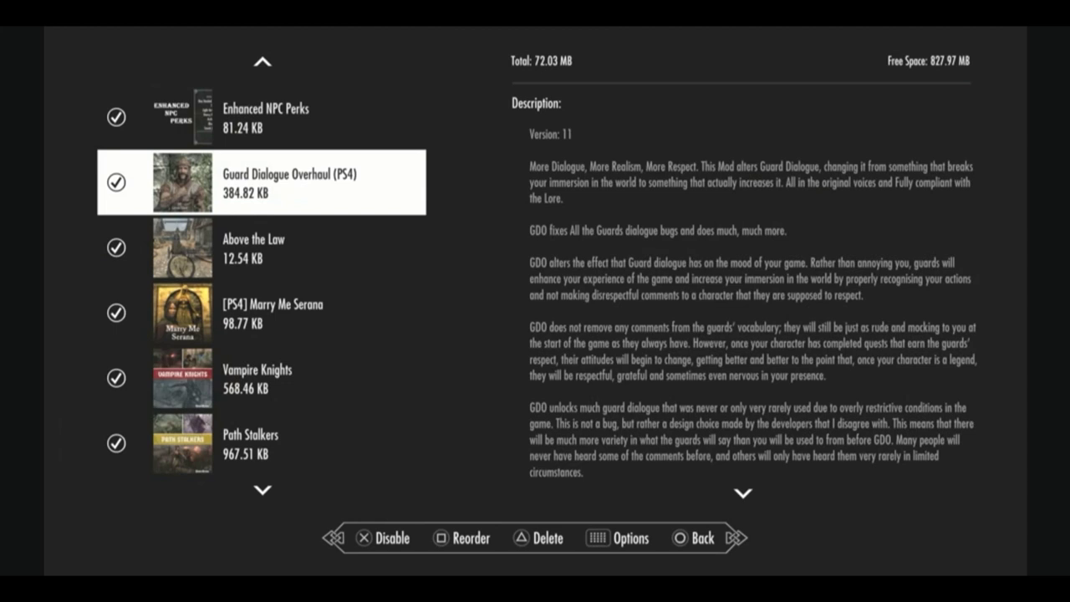
key(Down)
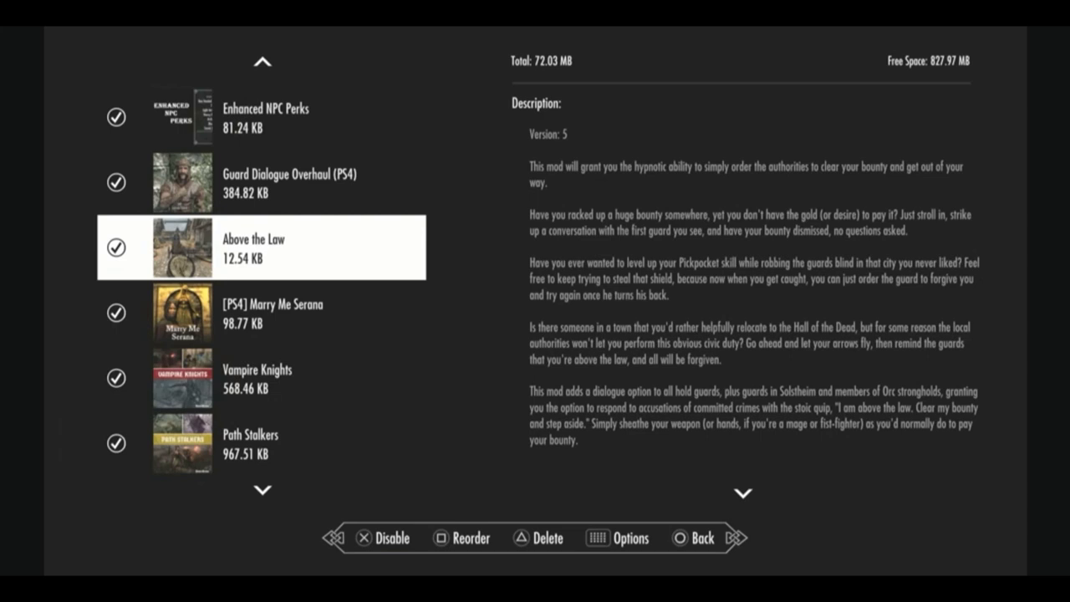
key(Down)
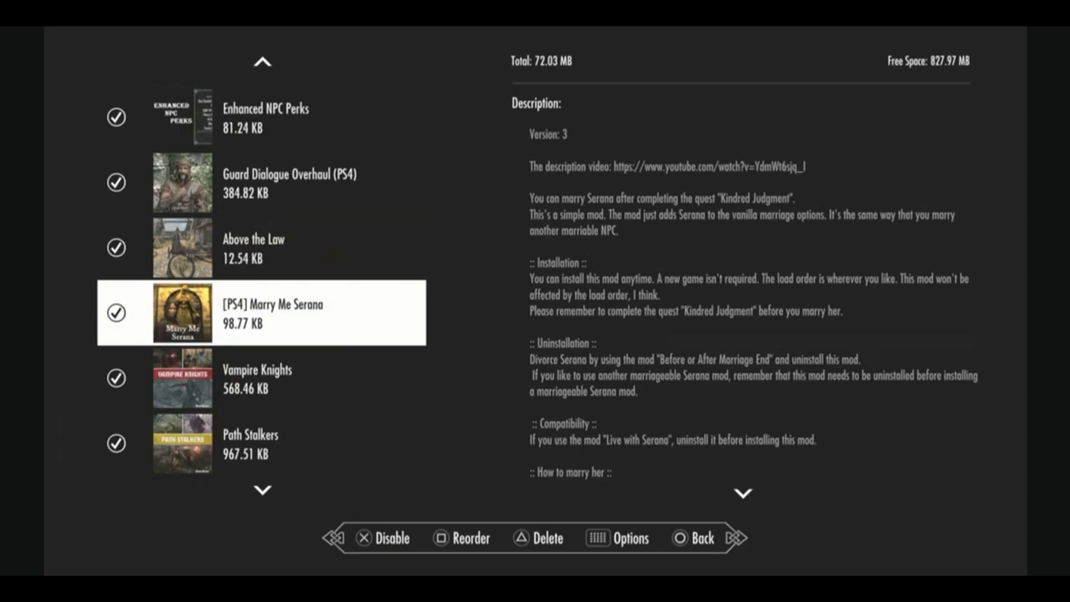
- Look ahead through the mod list to All dogs are huskies and return to the Vampire Knights description
key(Down)
key(Down)
key(Down)
key(Down)
key(Down)
key(Down)
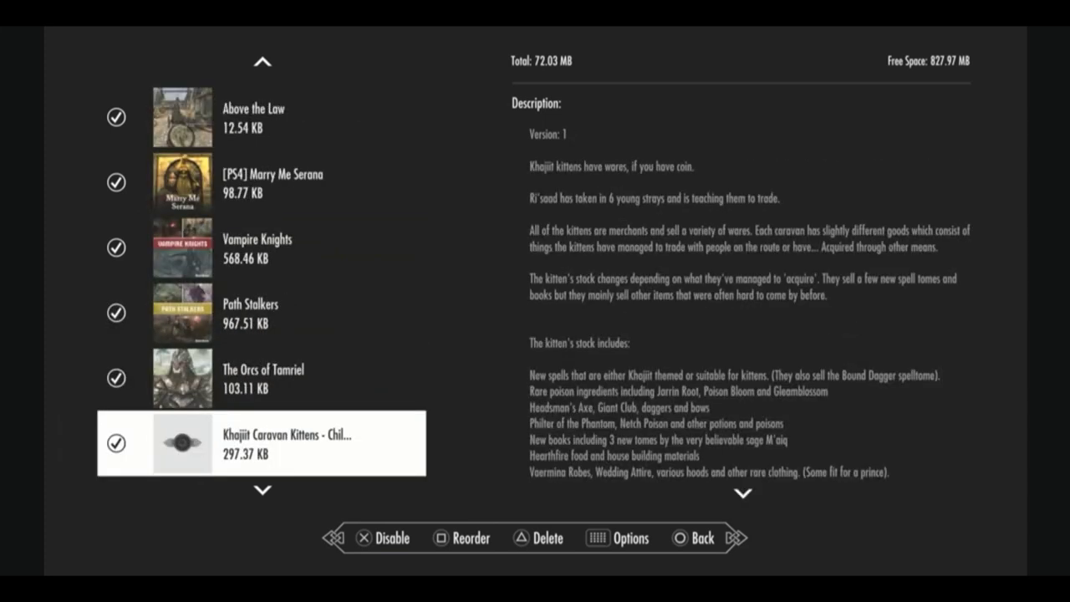
key(Up)
key(Up)
key(Up)
key(Up)
key(Up)
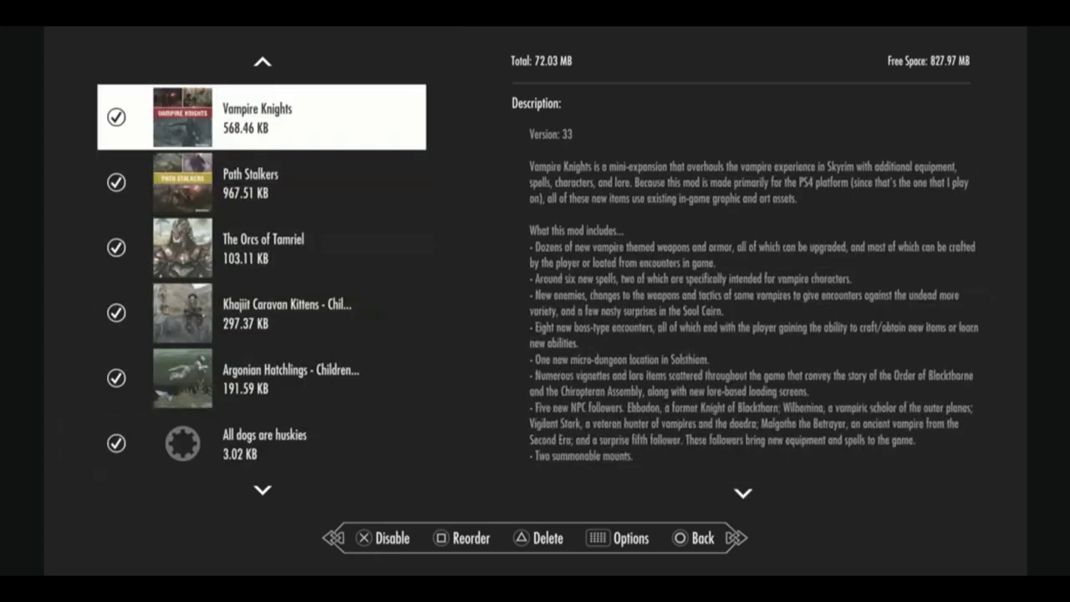
- Review the descriptions of Path Stalkers, The Orcs of Tamriel and Khajiit Caravan Kittens
key(Down)
key(Up)
click(260, 182)
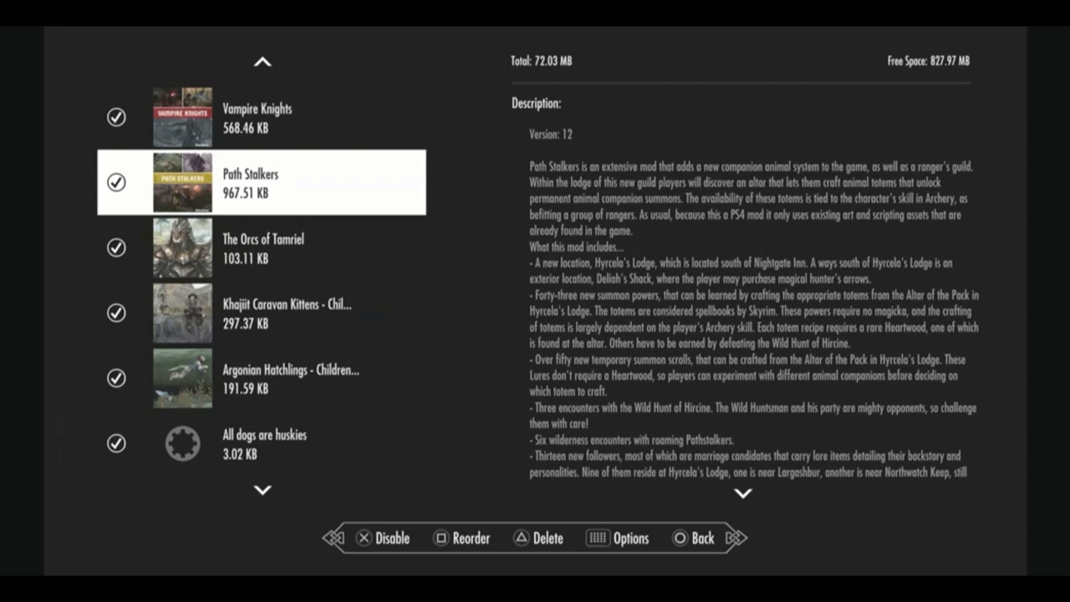
key(Down)
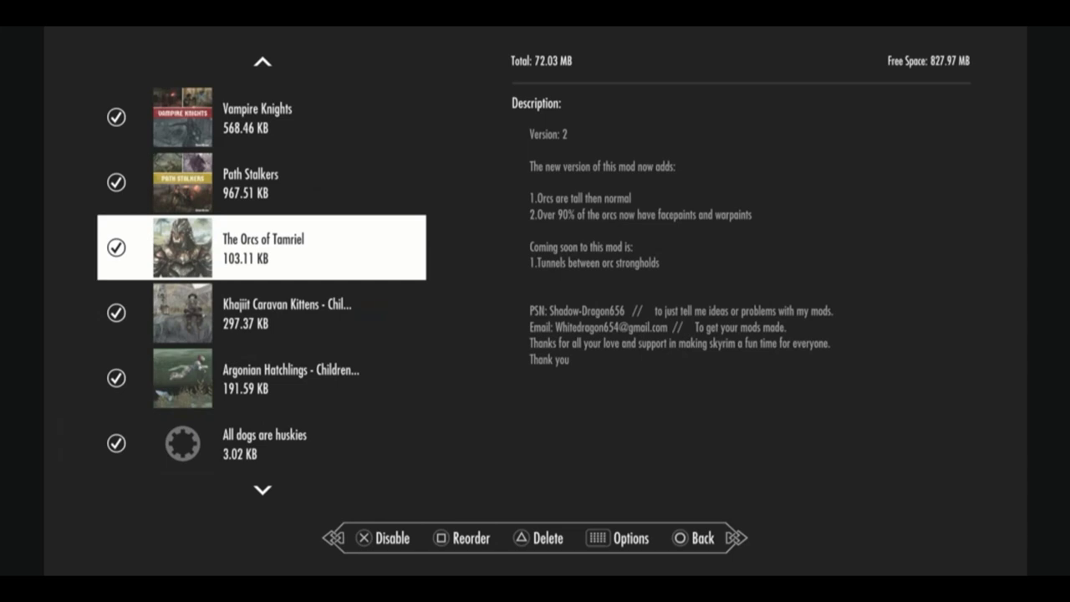
key(Down)
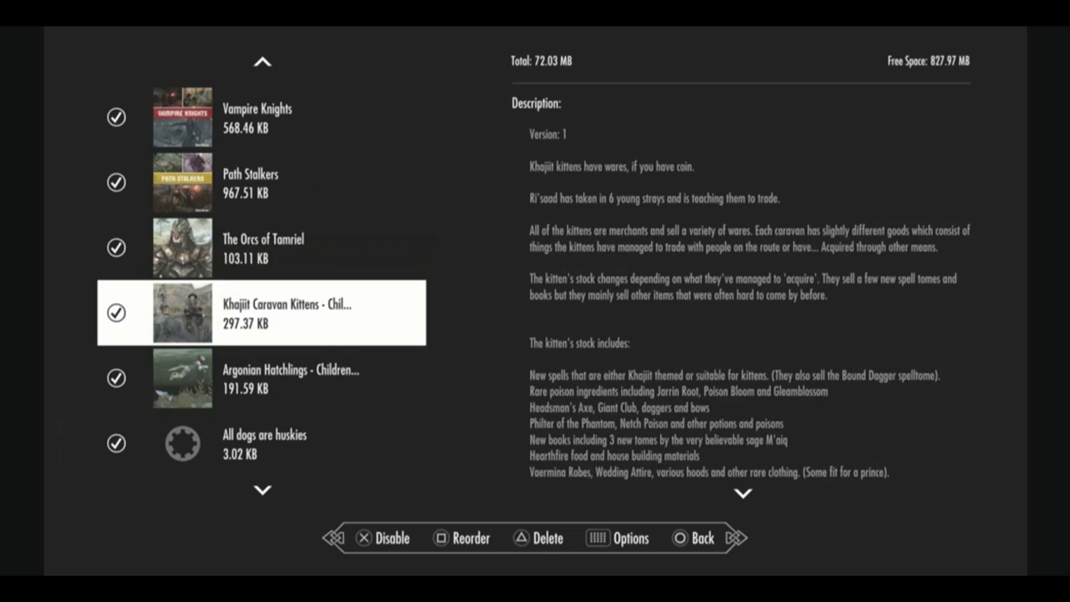
- Review the descriptions of Argonian Hatchlings and All dogs are huskies
key(Down)
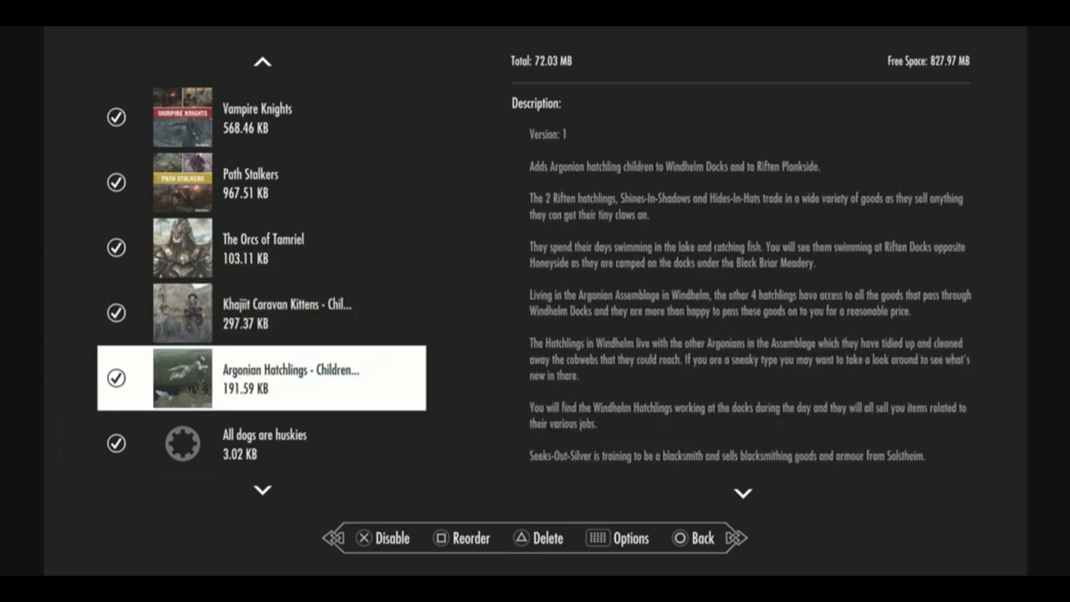
scroll(262, 280, down, 3)
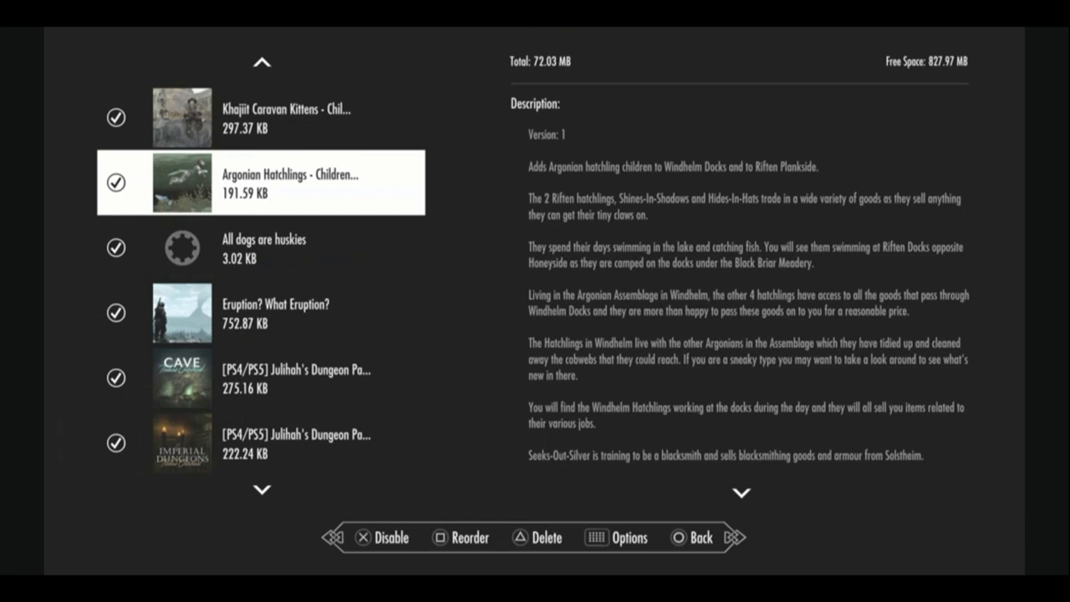
key(Down)
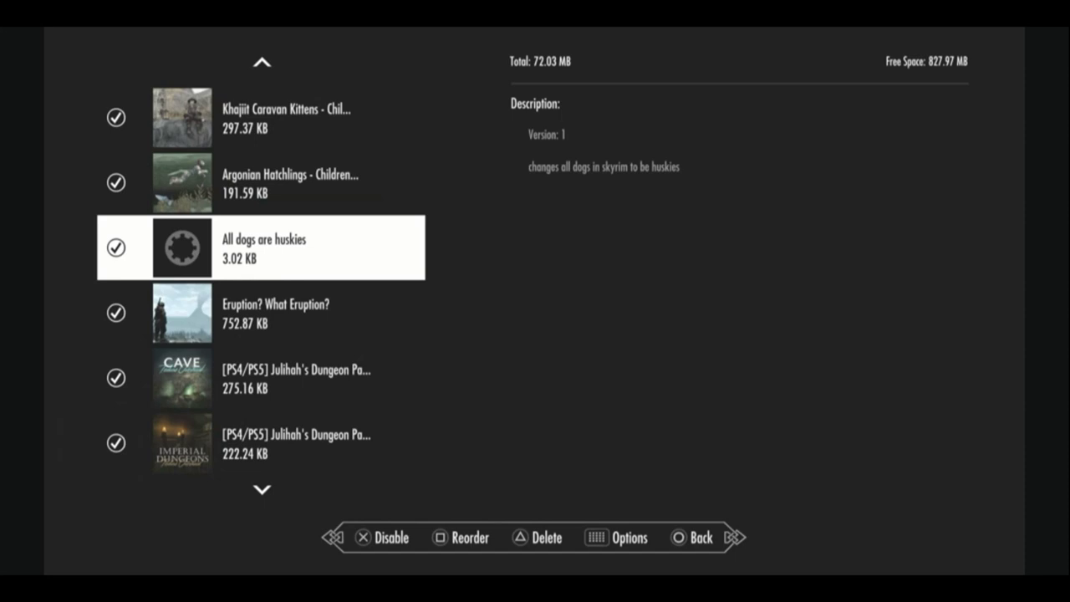
- Look ahead to Louder Nature - Birds and Insects and return to review the Eruption? What Eruption? description
key(Down)
key(Down)
key(Down)
key(Down)
key(Down)
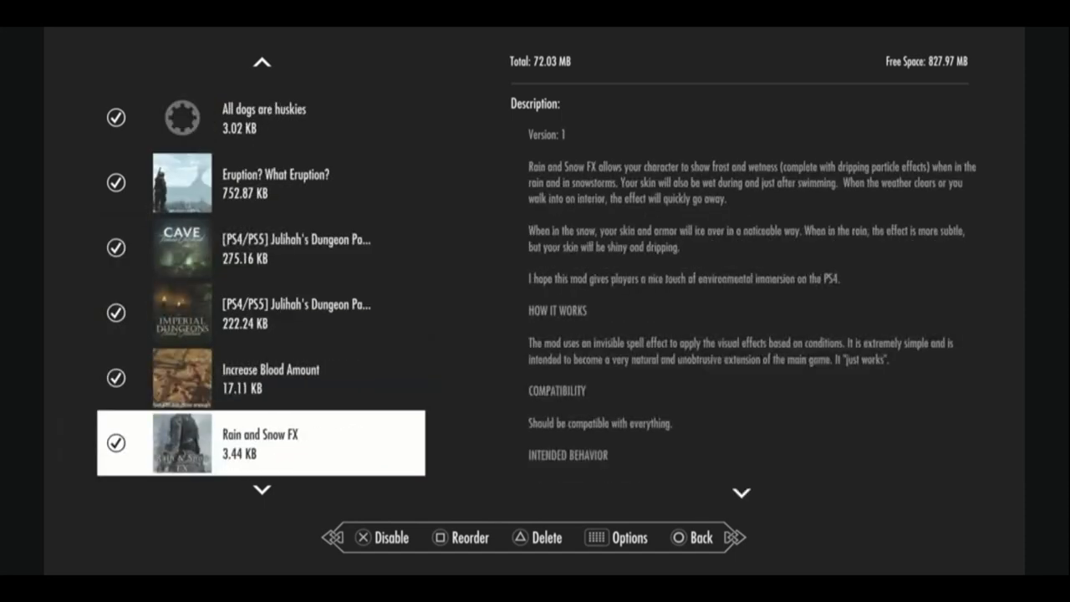
key(Down)
key(Up)
key(Up)
key(Up)
key(Up)
key(Up)
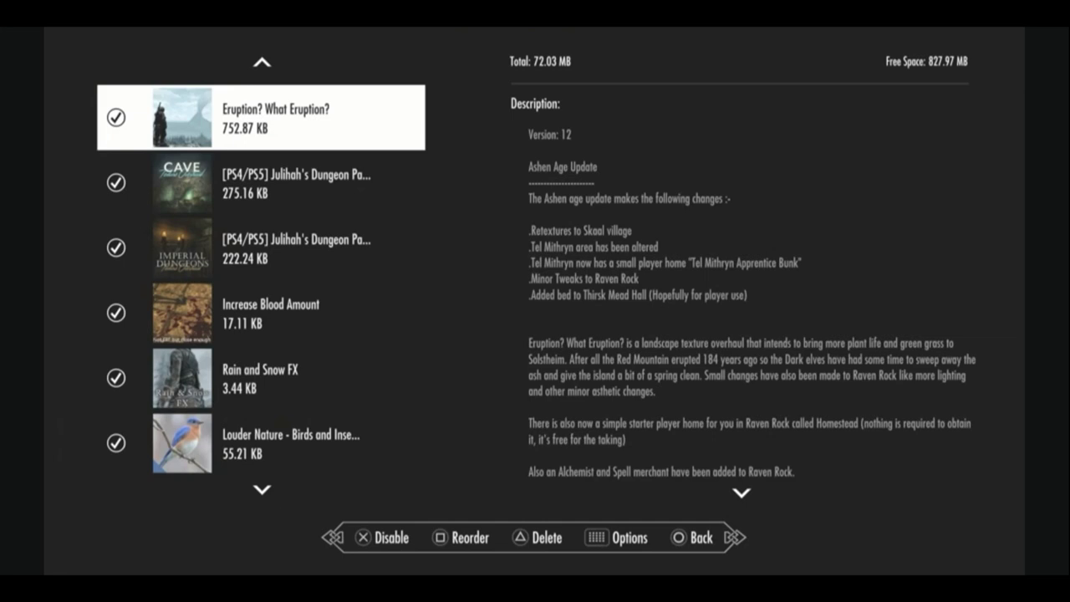
- Compare the Cave and Imperial Dungeons descriptions of Julihah's dungeon mods and review Increase Blood Amount
key(Down)
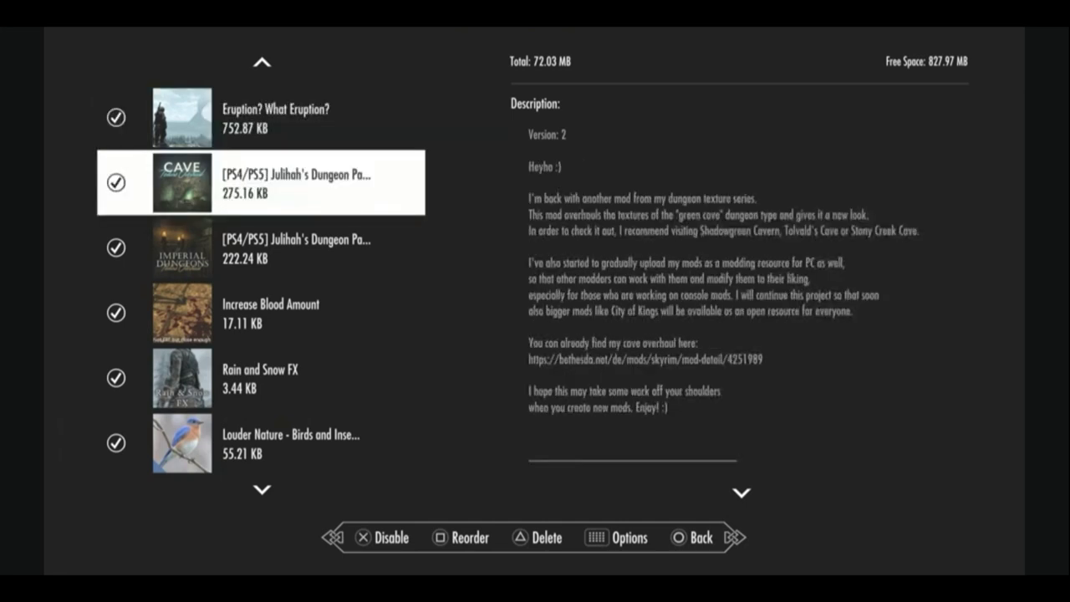
key(Down)
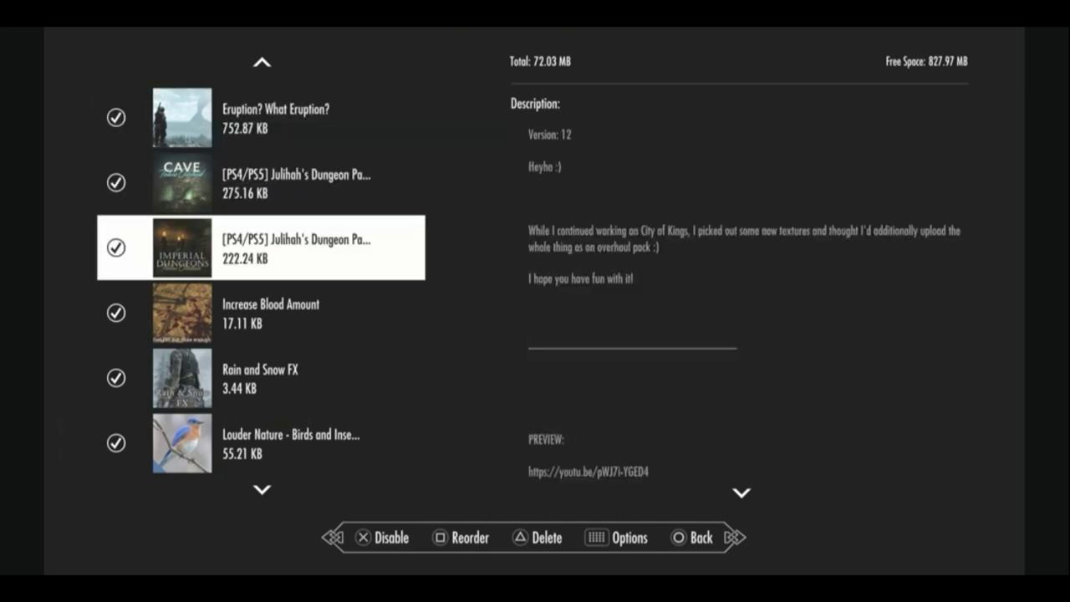
key(Up)
key(Down)
key(Up)
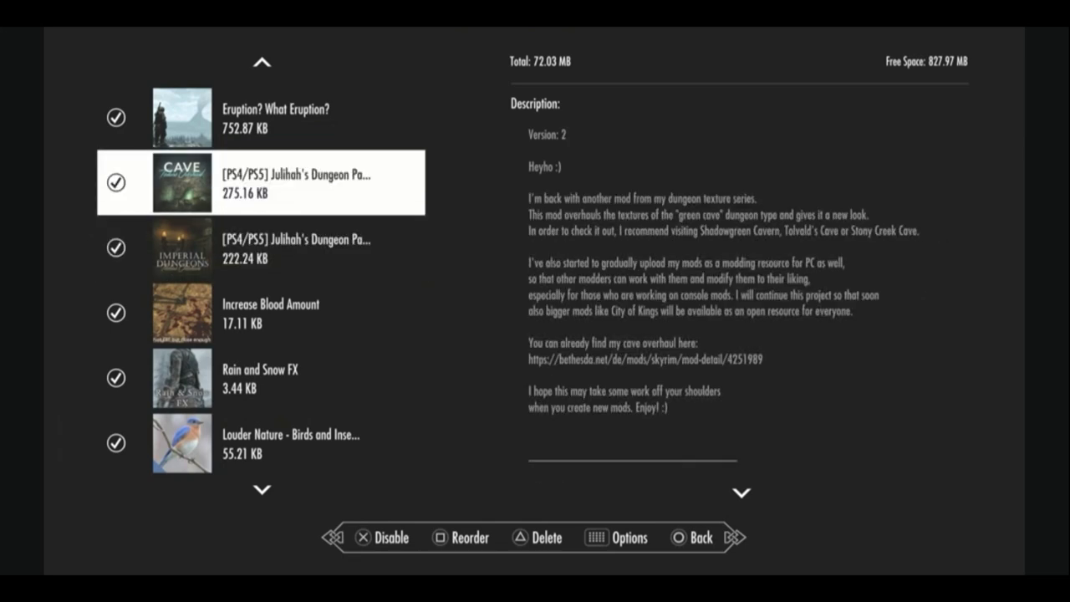
key(Down)
key(Up)
key(Down)
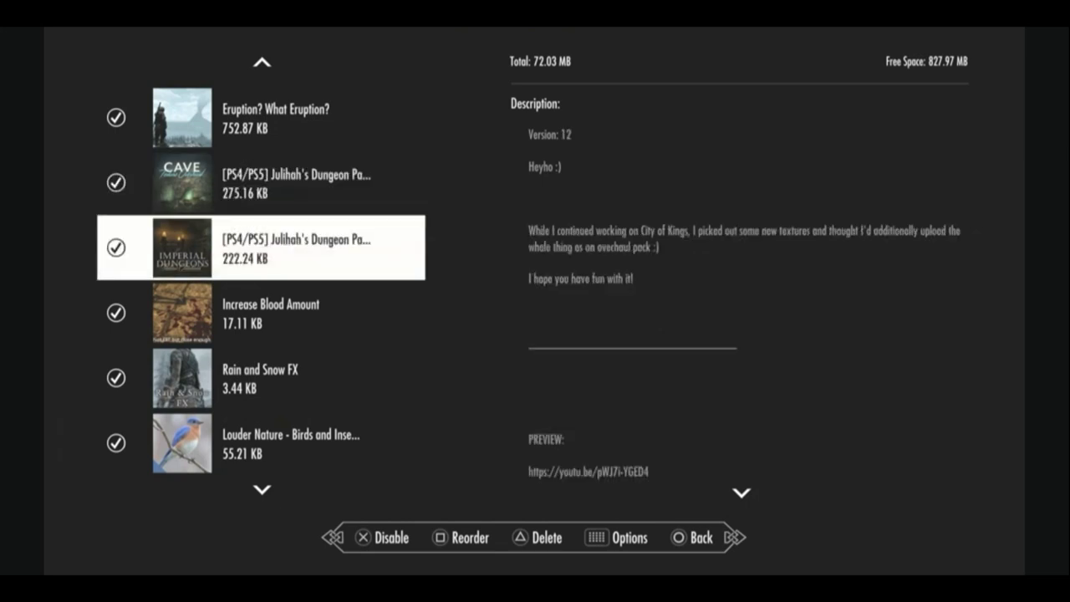
key(Down)
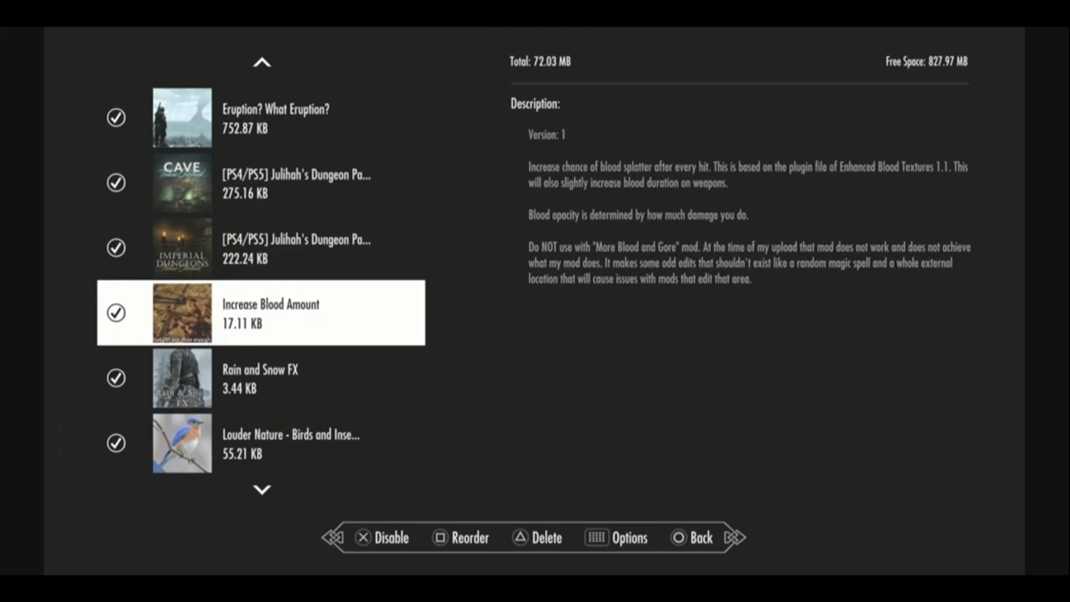
- Look ahead to Ring of Following and return to review the Rain and Snow FX description
key(Down)
key(Down)
key(Down)
key(Down)
key(Down)
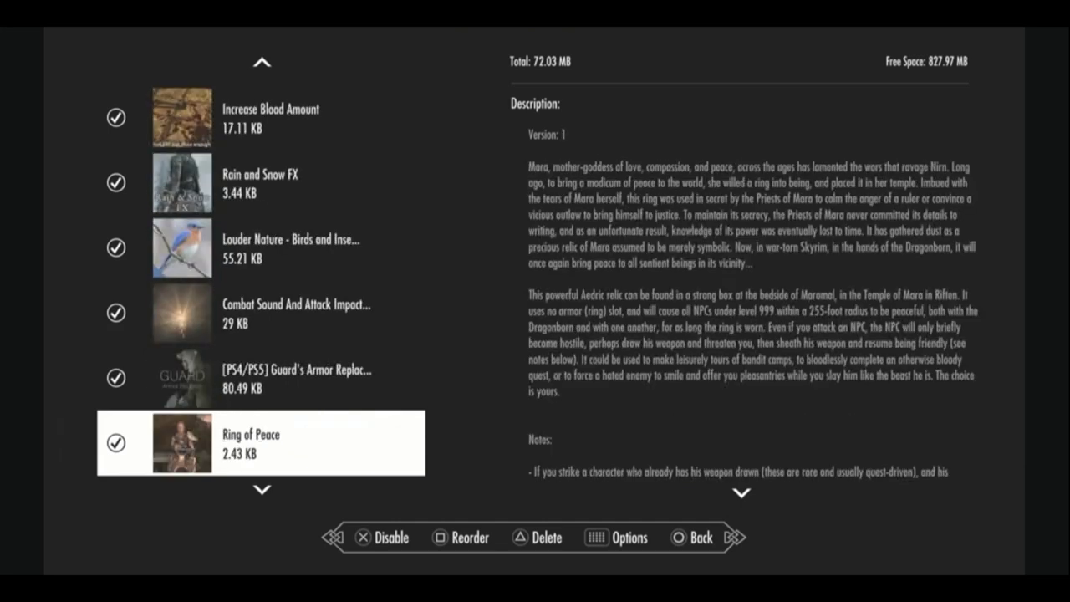
key(Down)
key(Up)
key(Up)
key(Up)
key(Up)
key(Up)
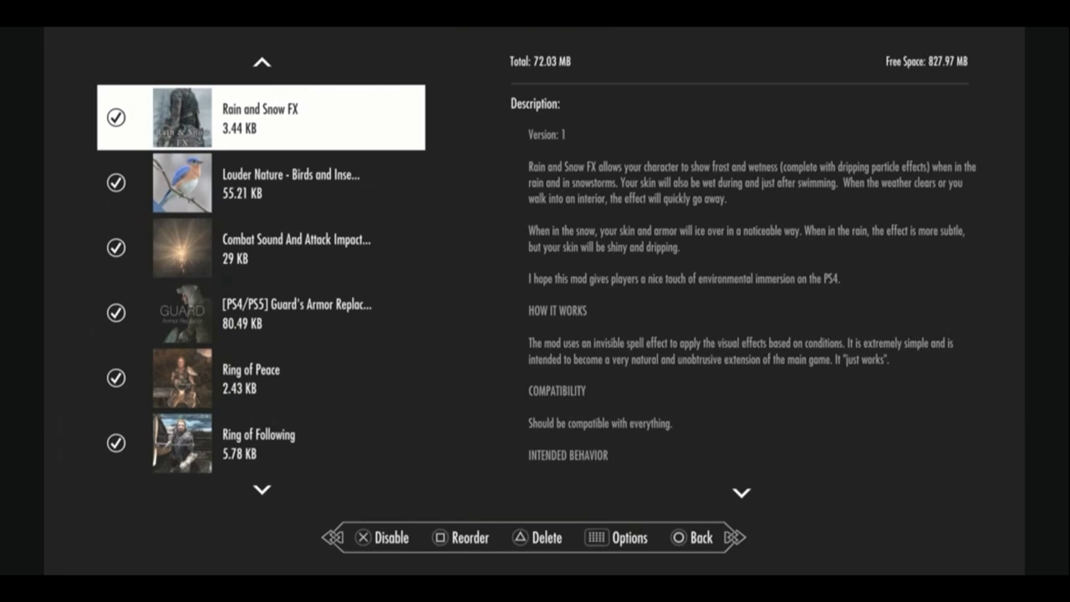
- Look ahead to [SLAD] Wear Multiple Circlets and return to review the Louder Nature - Birds and Insects description
key(Down)
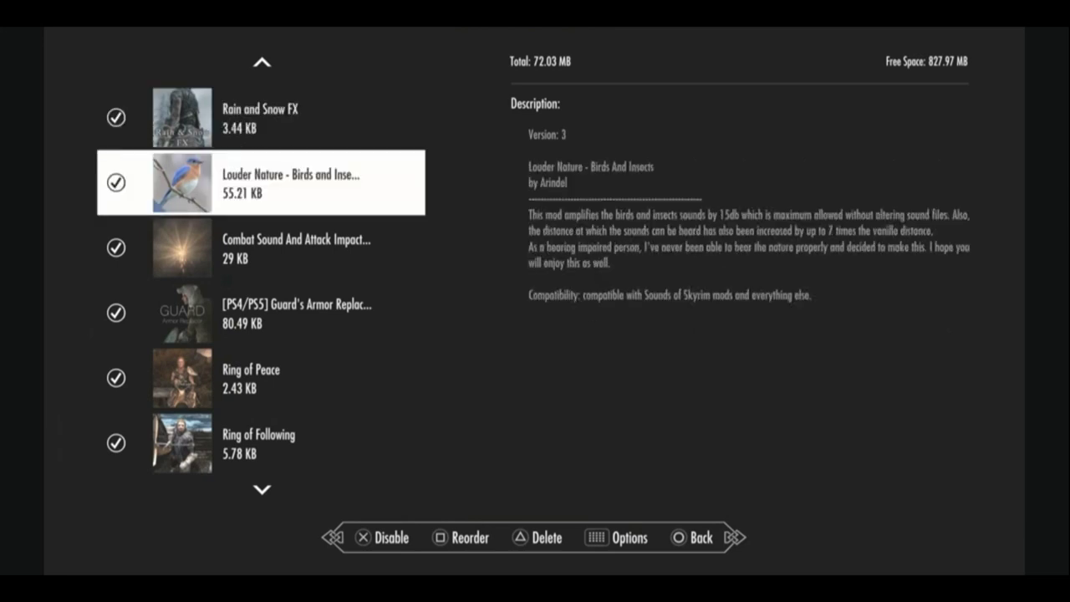
key(Down)
key(Down)
key(Down)
key(Down)
key(Down)
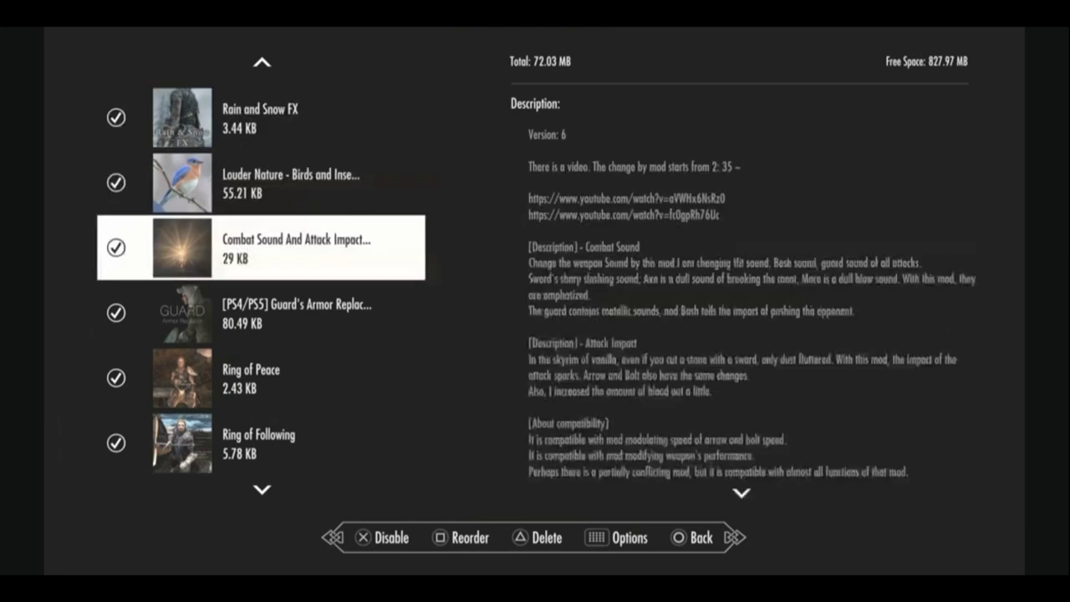
key(Up)
key(Up)
key(Up)
key(Up)
key(Up)
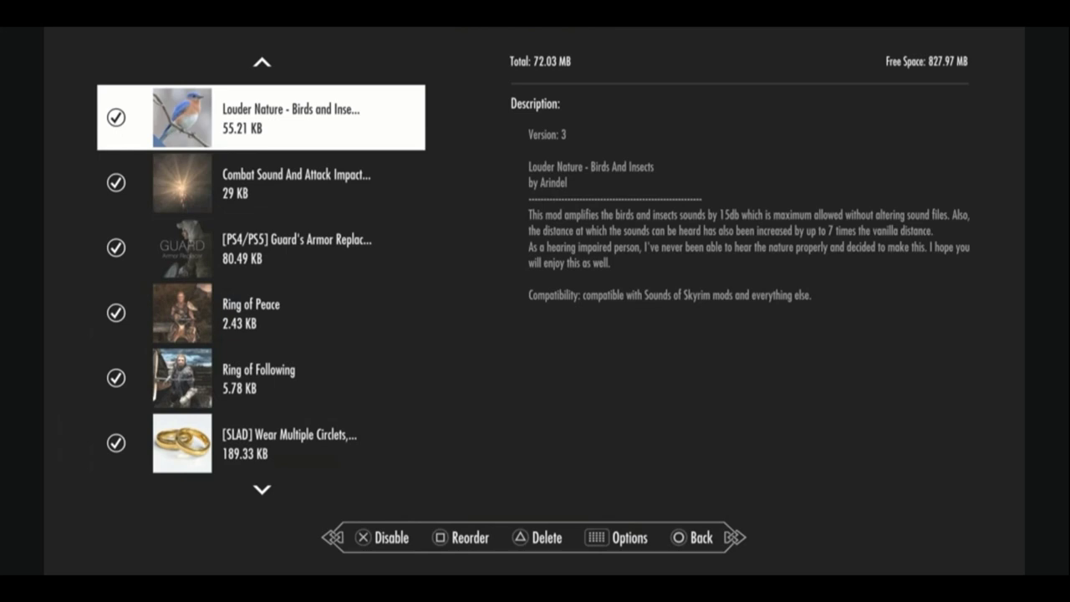
- Review the descriptions of Combat Sound And Attack Impact, the [PS4/PS5] Guard's Armor mod and Ring of Peace
key(Down)
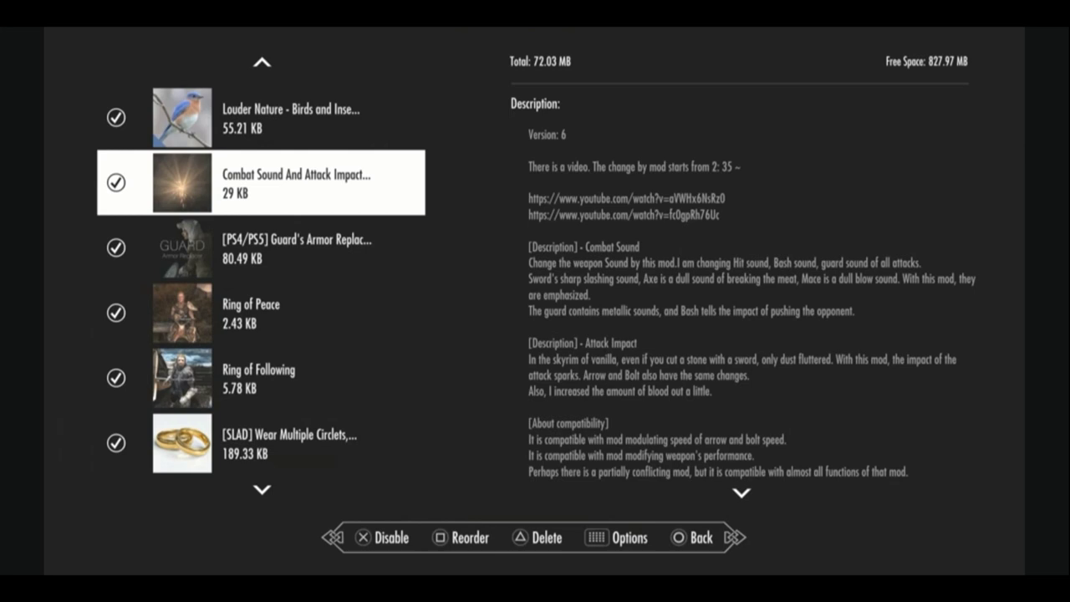
click(261, 248)
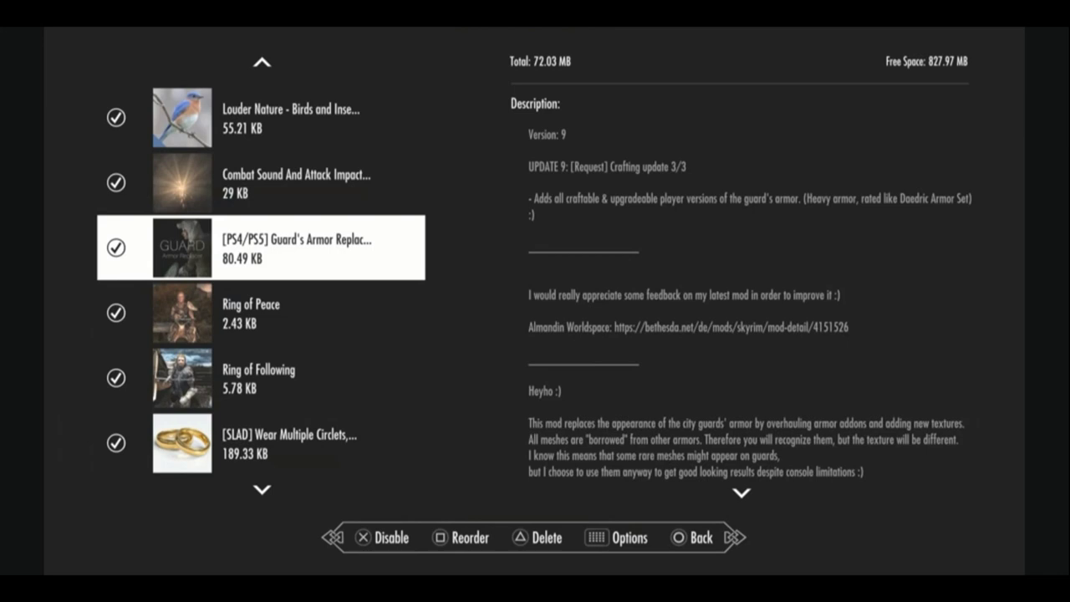
key(Down)
- Look ahead to Bypass Ustengrav and return to the Ring of Following description
key(Down)
key(Down)
key(Down)
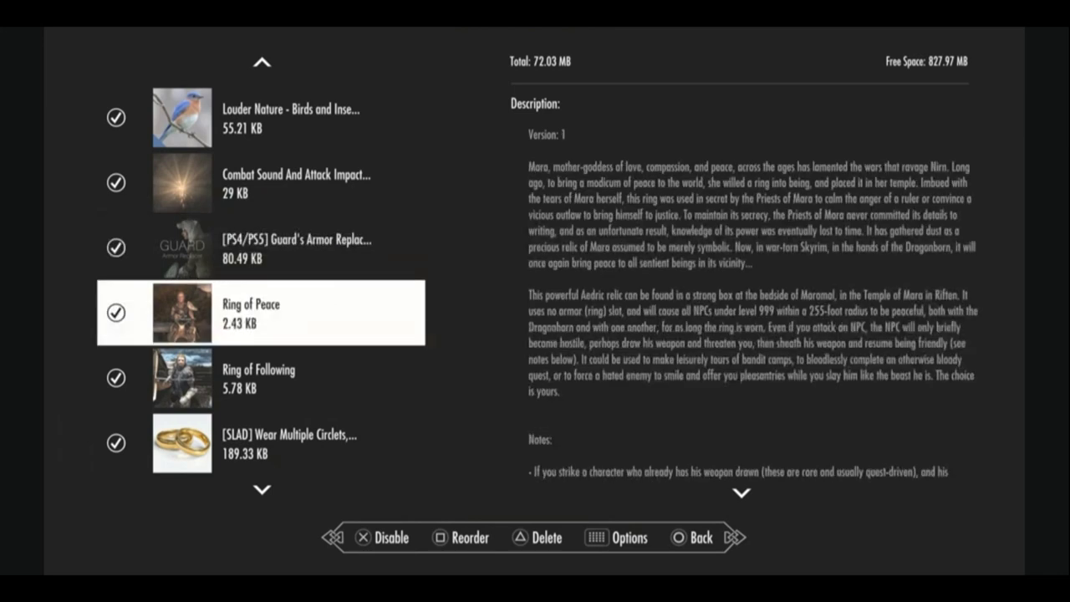
key(Down)
key(Down)
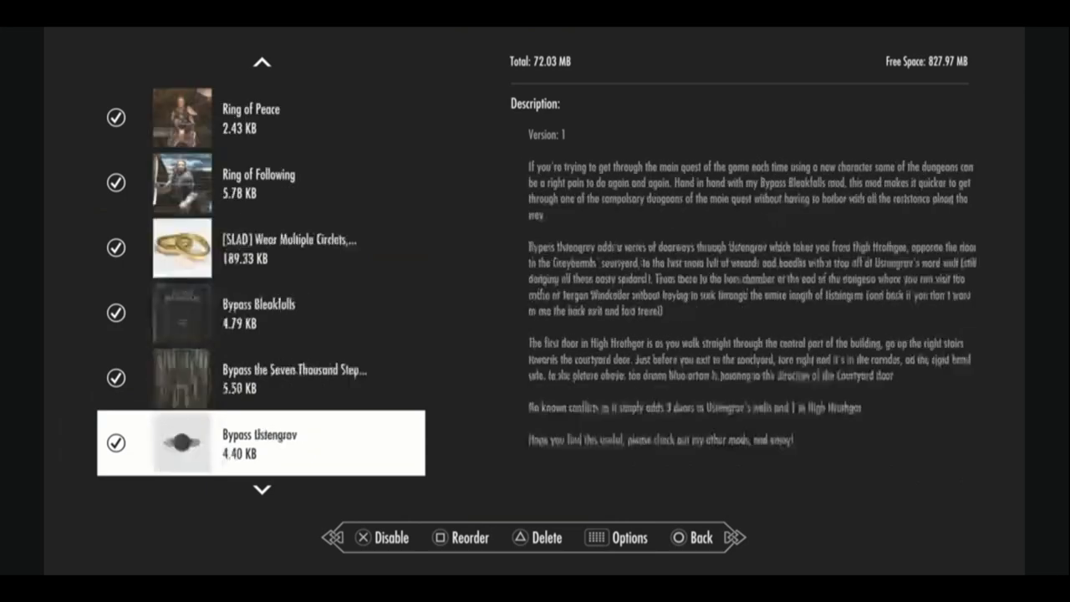
key(Up)
key(Up)
key(Up)
key(Up)
key(Up)
key(Down)
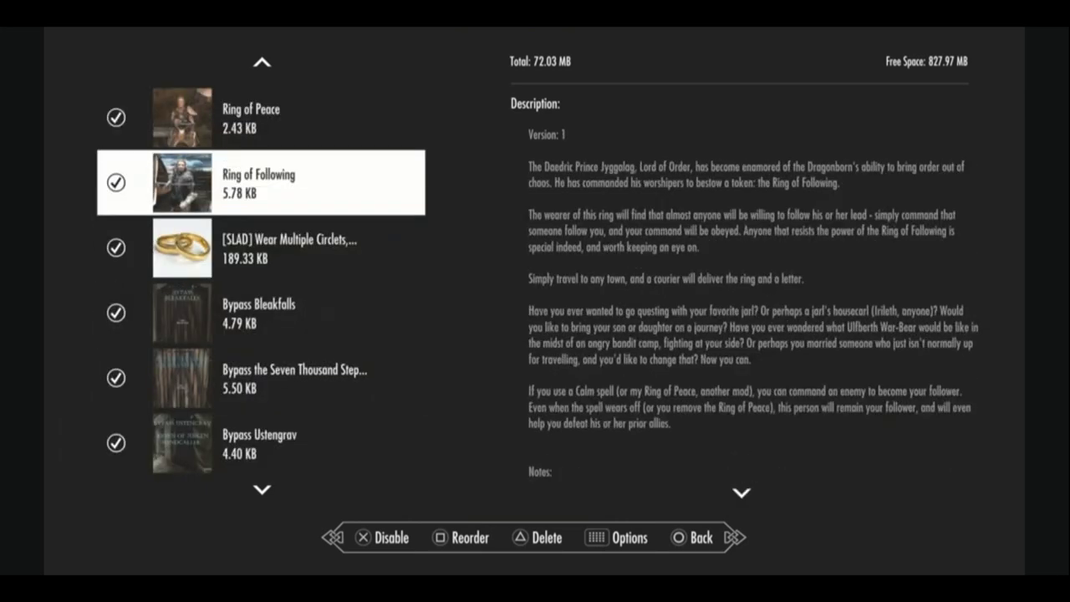
- Review the descriptions of Ring of Peace, Ring of Following and [SLAD] Wear Multiple Circlets
key(Up)
key(Down)
key(Up)
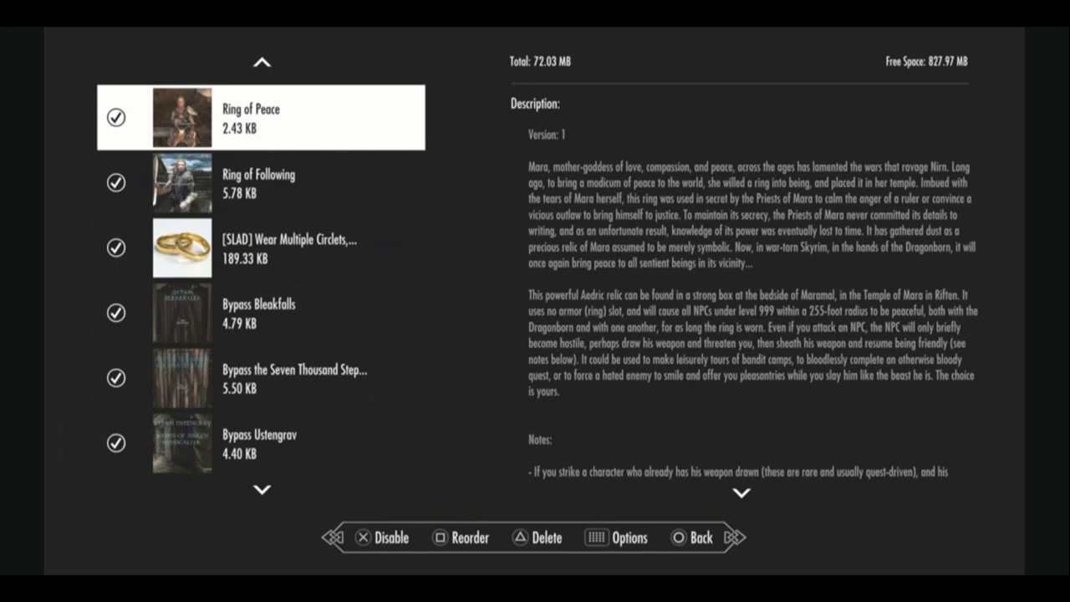
key(Down)
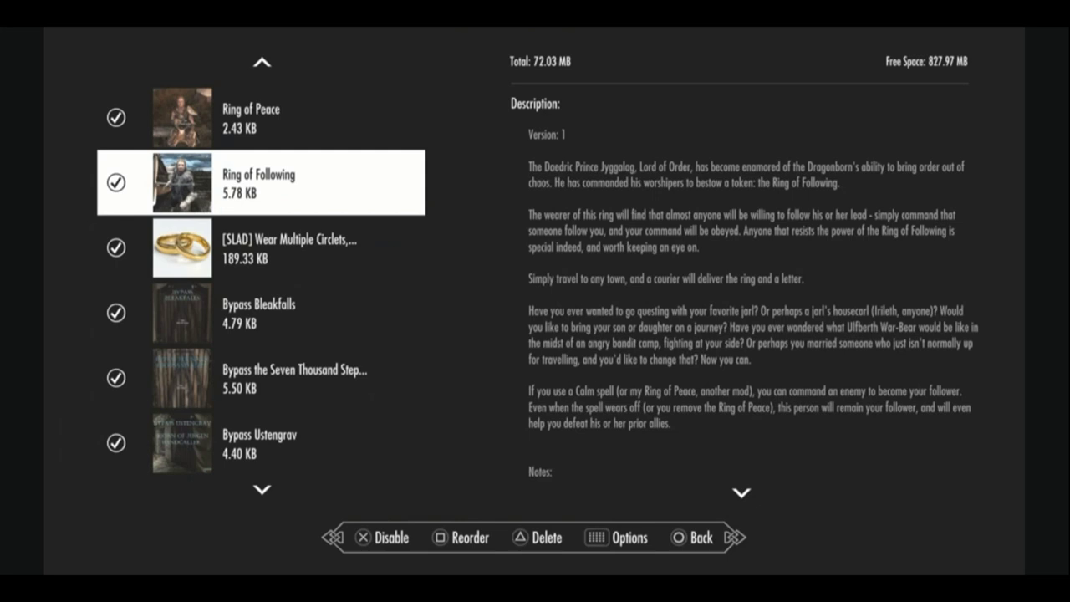
click(261, 248)
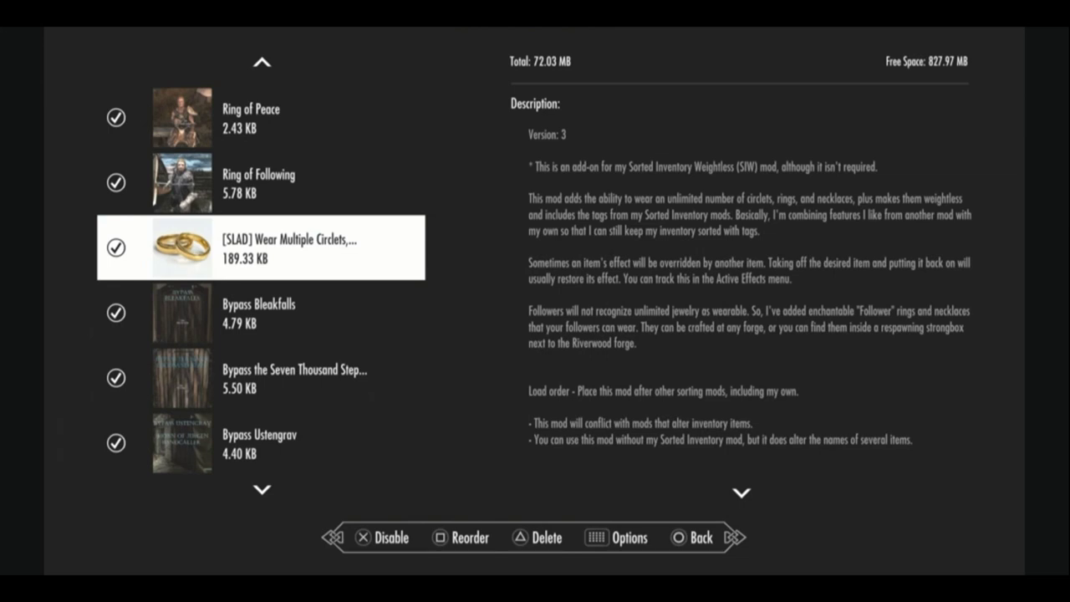
- Look ahead to the Cloaks of Skyrim - Civil War mod and return to the Bypass Bleakfalls description
key(Down)
key(Down)
key(Down)
key(Down)
key(Down)
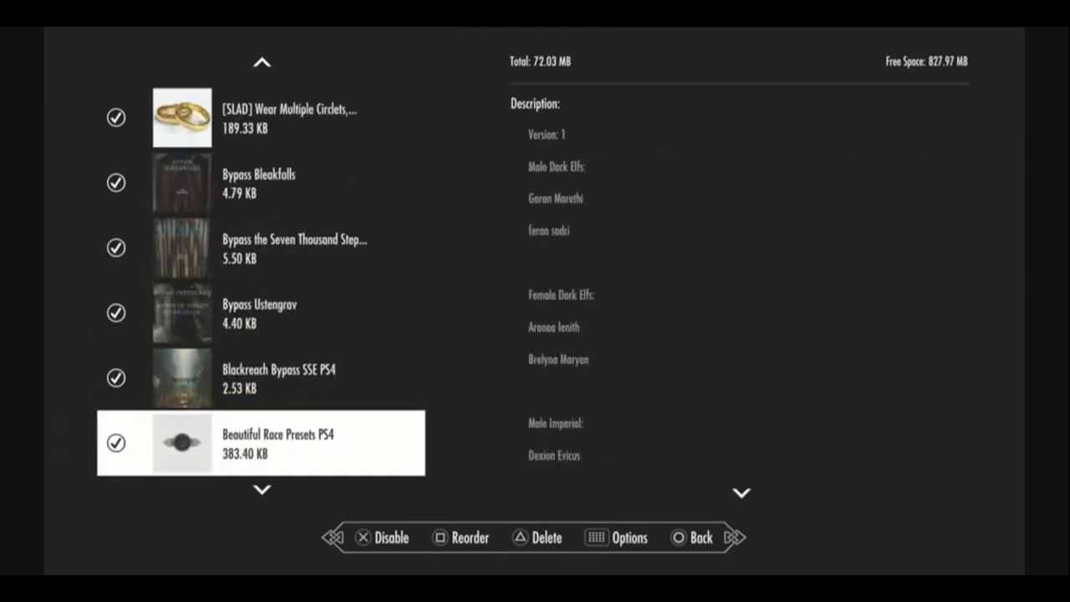
key(Down)
key(Up)
key(Up)
key(Up)
key(Up)
key(Up)
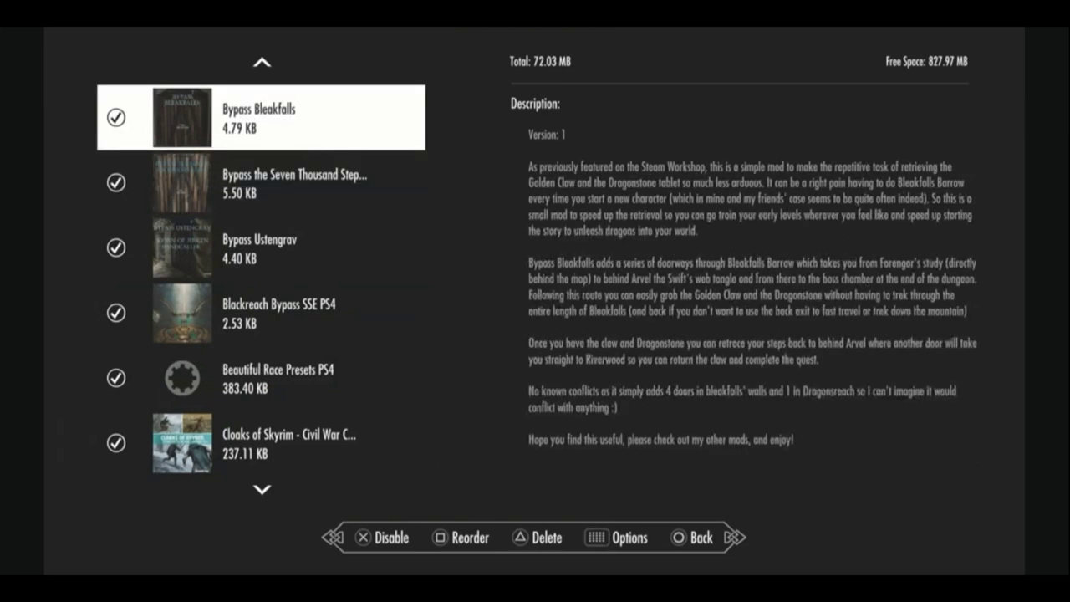
- Look through Bypass Ustengrav and Bypass the Seven Thousand Steps, returning to the Bypass Bleakfalls description
key(Down)
key(Down)
key(Down)
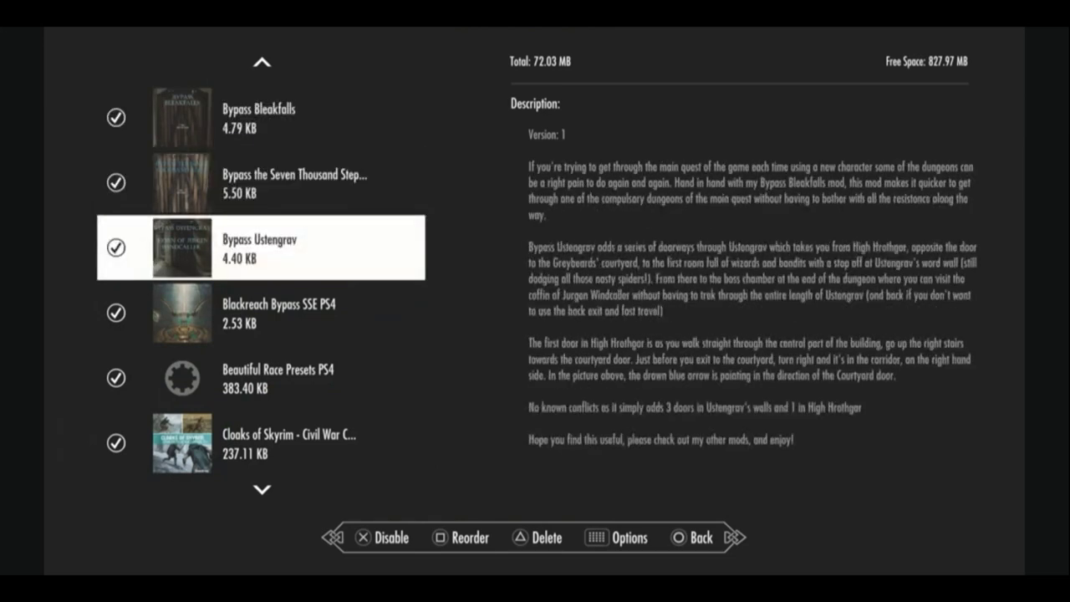
key(Up)
key(Up)
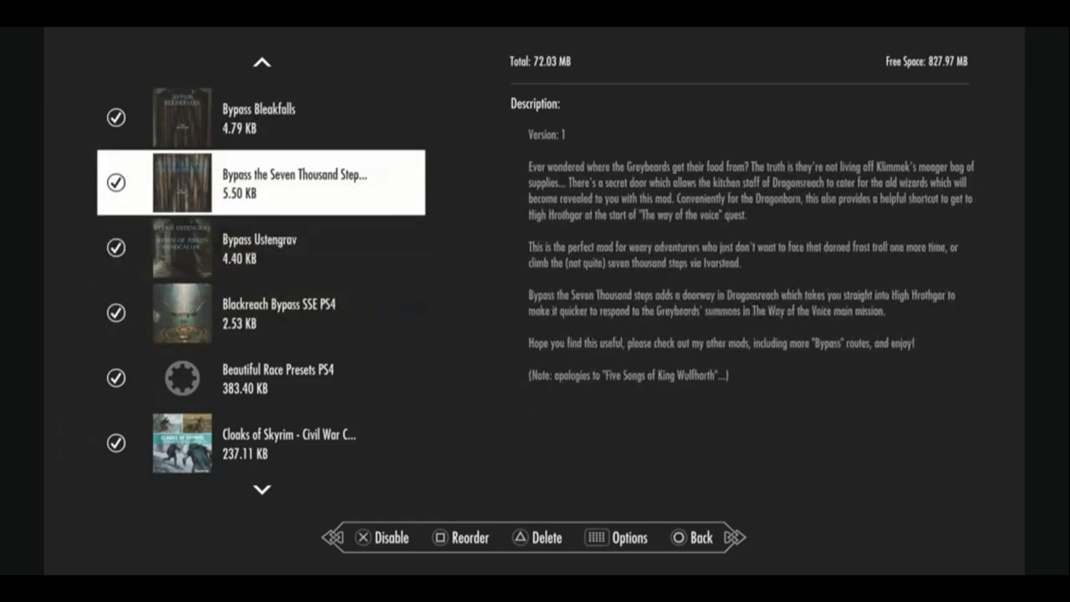
key(Up)
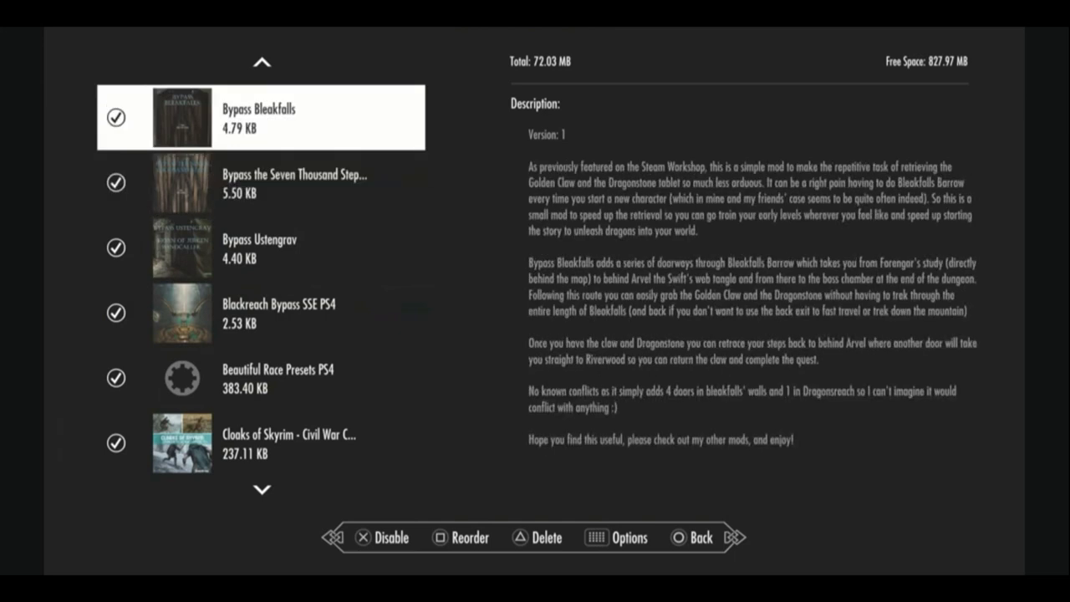
- Review the descriptions of Bypass the Seven Thousand Steps, Bypass Ustengrav and Blackreach Bypass SSE PS4
key(Down)
key(Down)
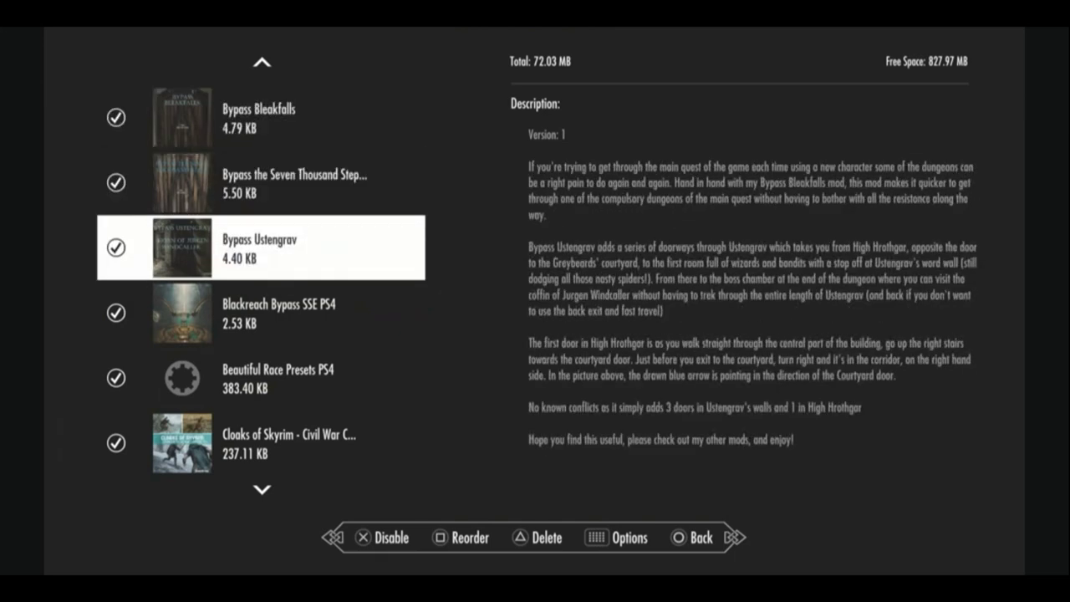
key(Down)
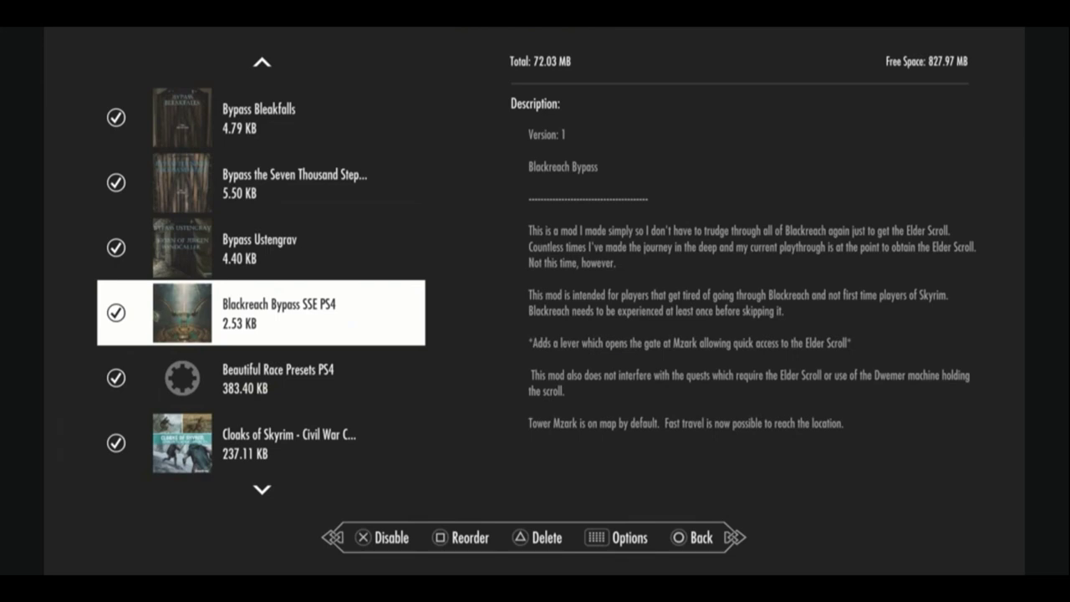
- Look ahead to the Awesome Artifacts (PS4) mod and return to the Beautiful Race Presets PS4 description
key(Down)
key(Down)
key(Down)
key(Down)
key(Down)
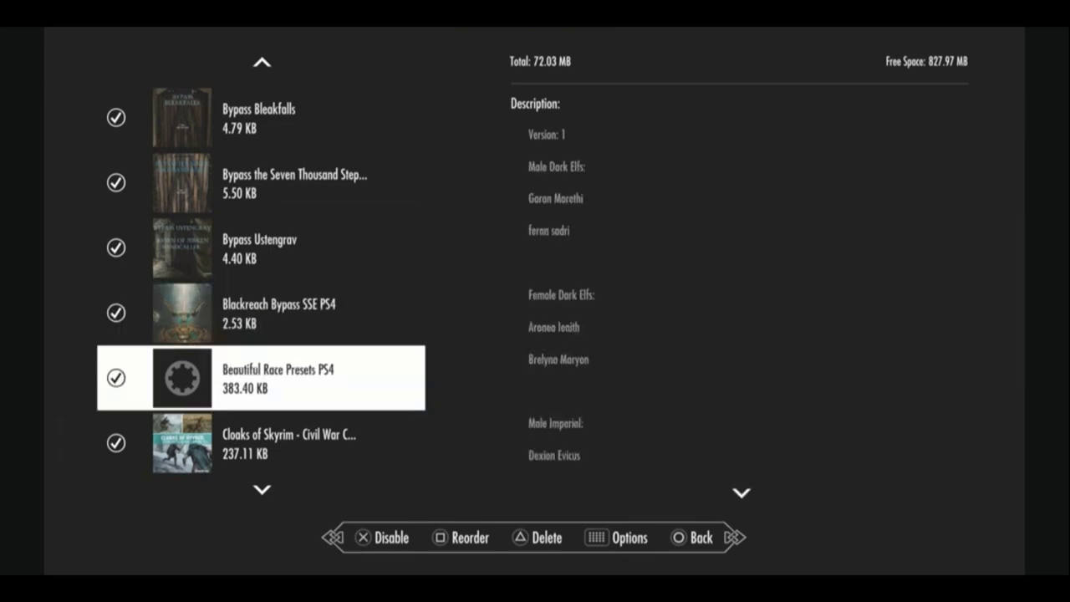
key(Down)
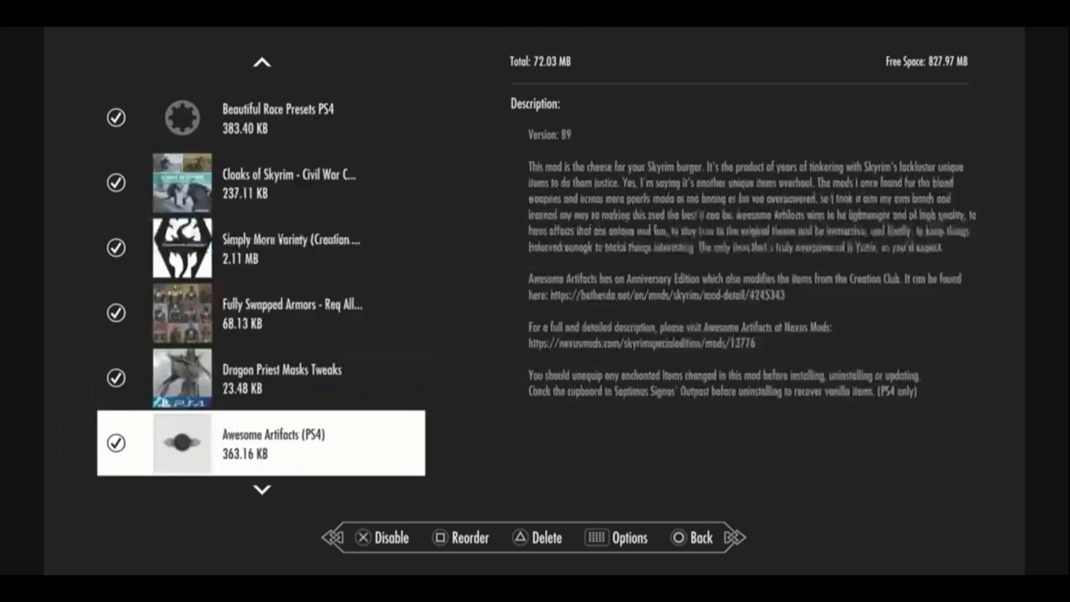
key(Up)
key(Up)
key(Up)
key(Up)
key(Up)
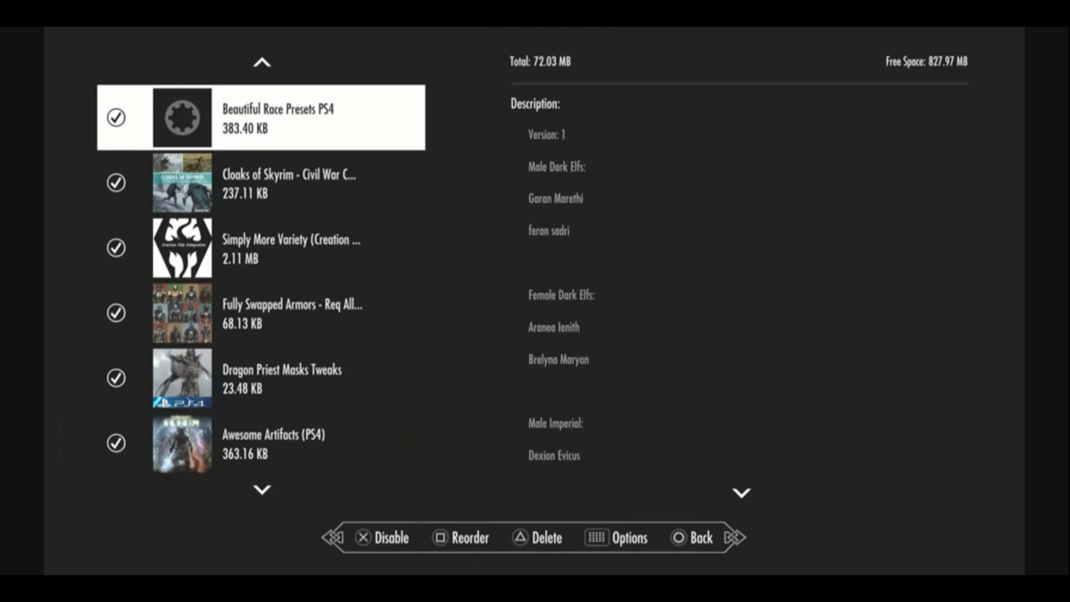
- Review the descriptions from Cloaks of Skyrim - Civil War through Simply More Variety, Fully Swapped Armors and Dragon Priest Masks Tweaks to Awesome Artifacts (PS4)
key(Down)
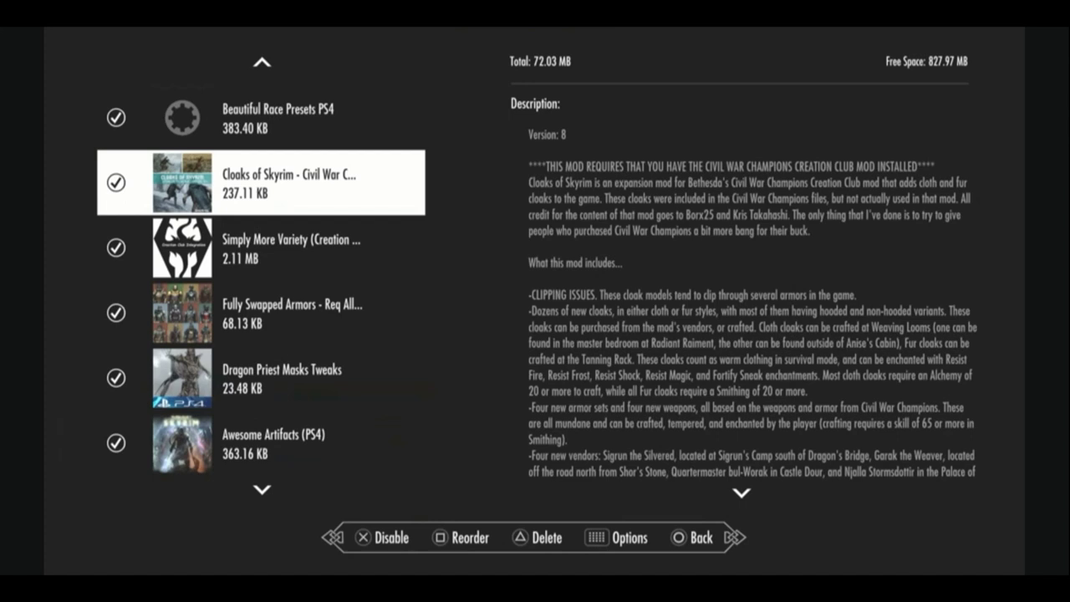
key(Down)
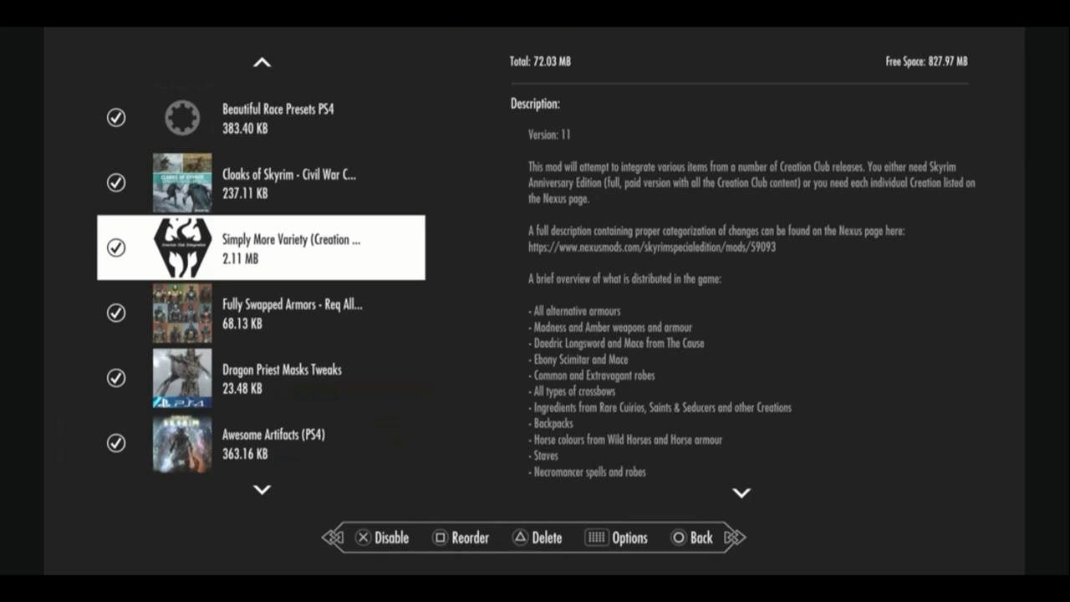
key(Down)
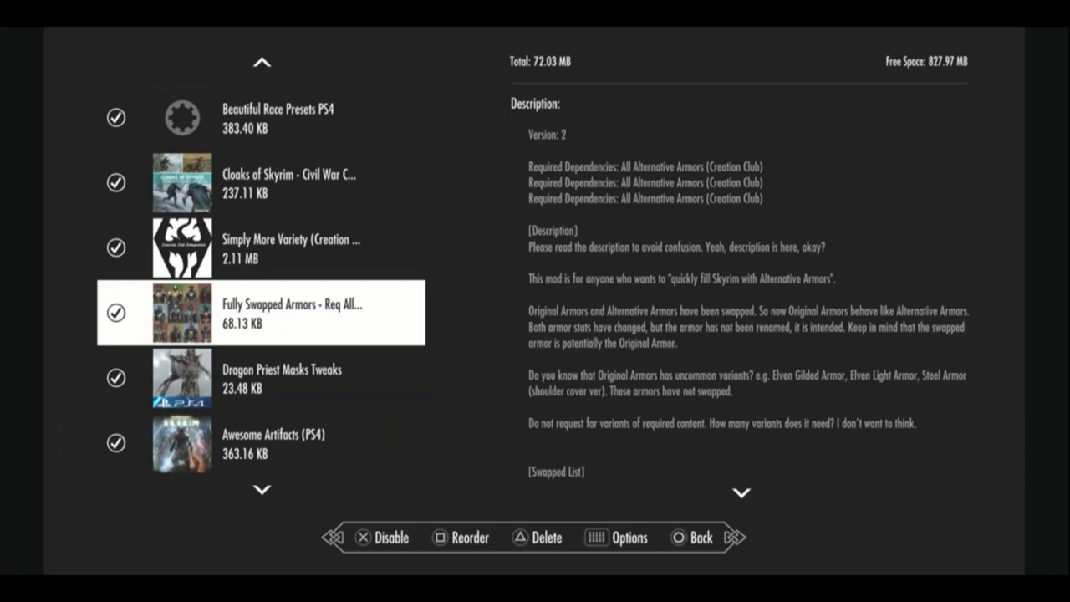
key(Down)
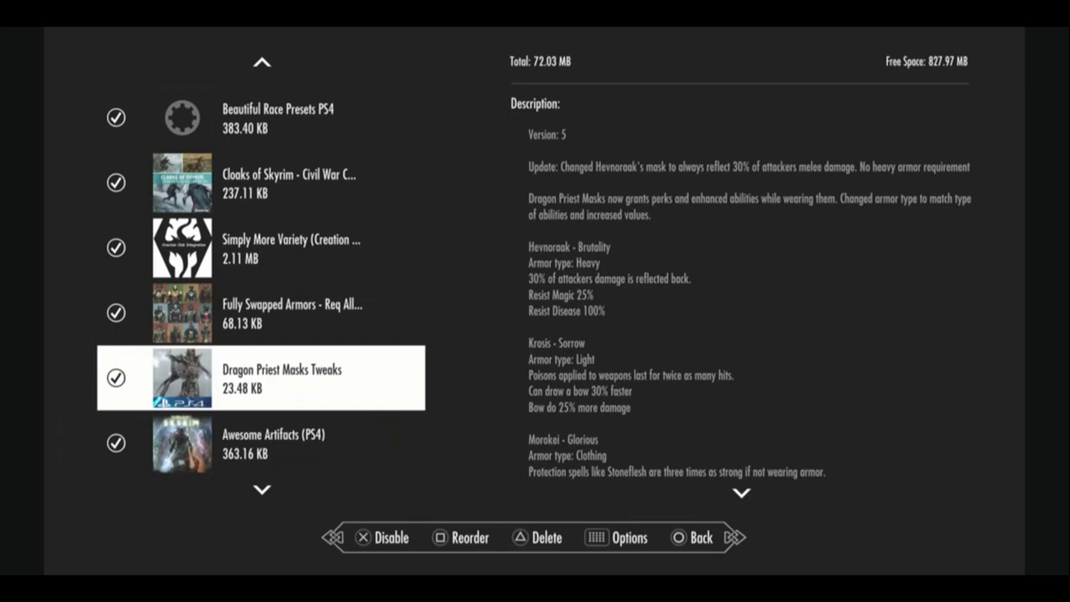
key(Down)
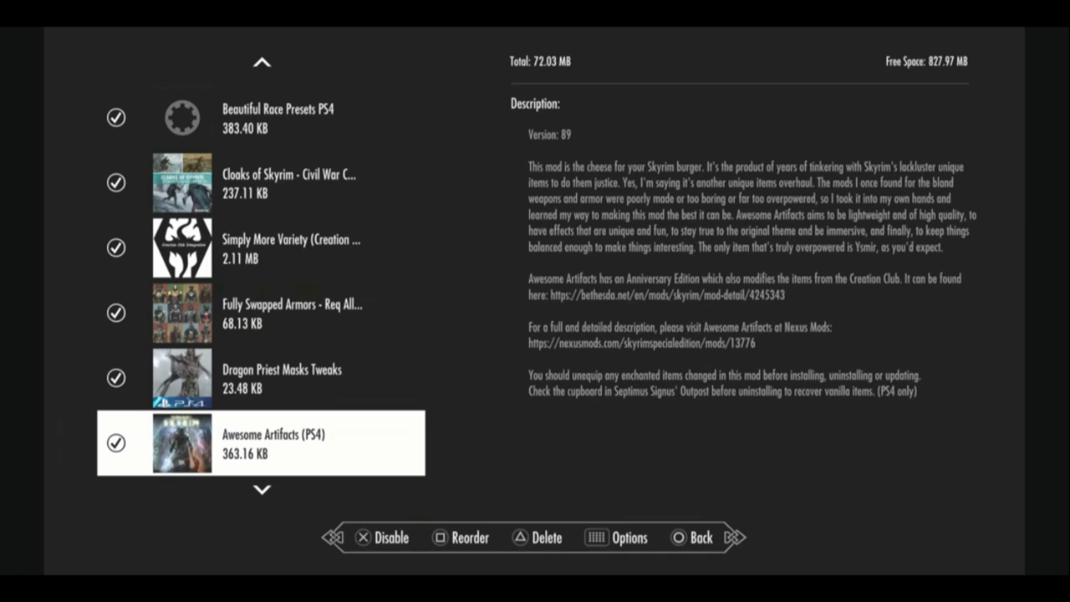
- Look ahead to the World Map-Vibrant map mod and return to the Weapons and Magic of Skyrim description
key(Down)
key(Down)
key(Down)
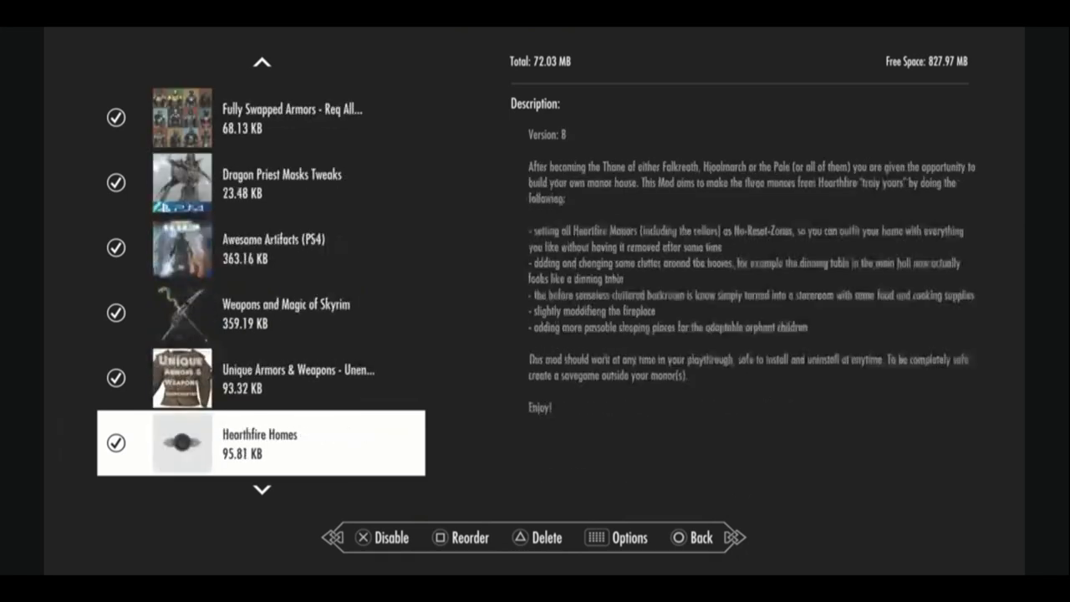
key(Down)
key(Down)
key(Down)
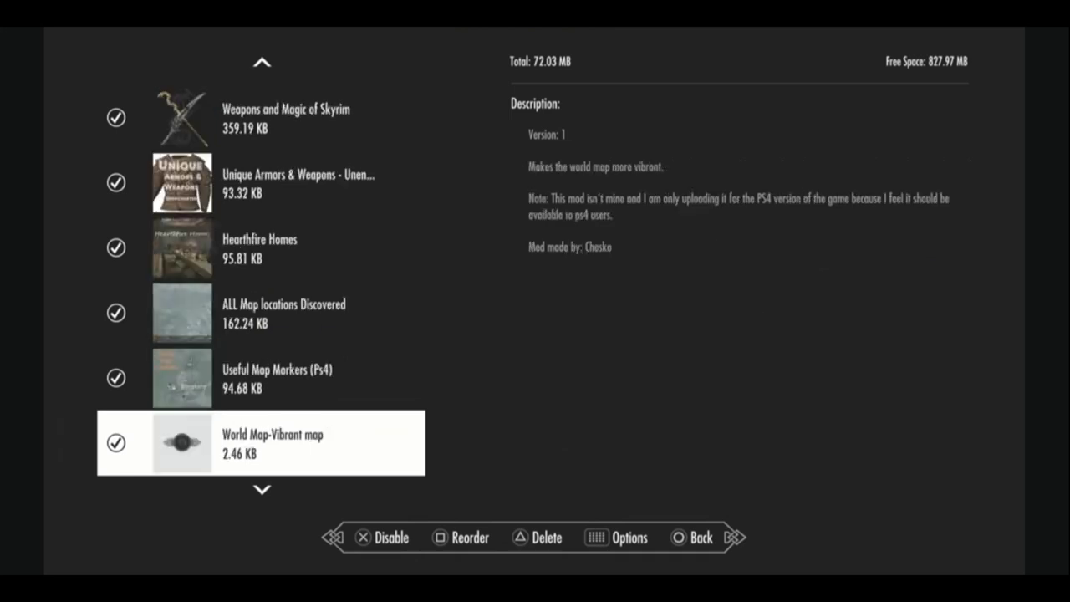
key(Up)
key(Up)
key(Up)
key(Up)
key(Up)
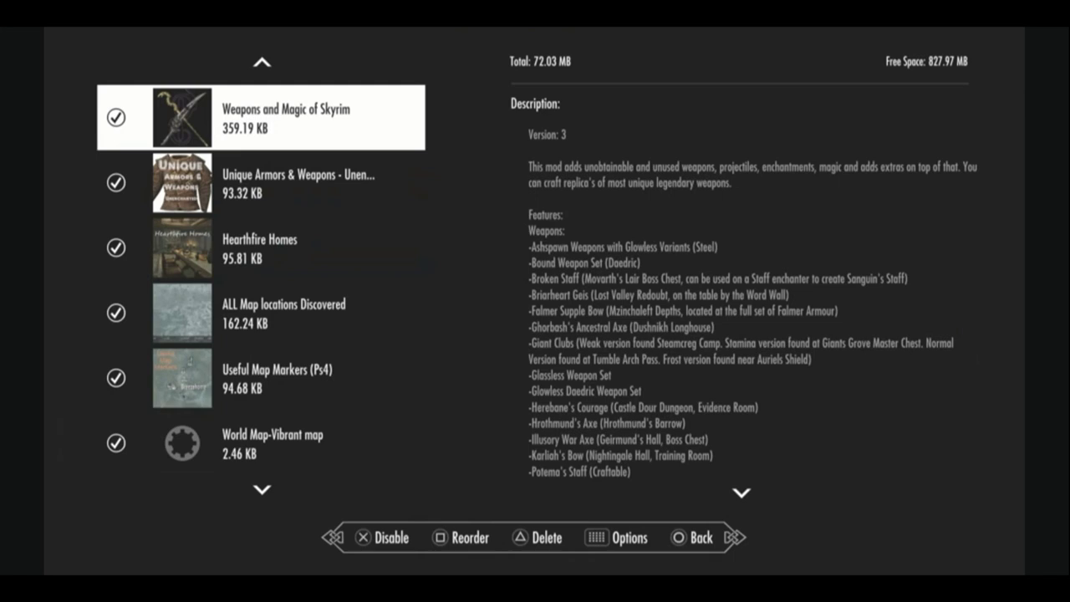
- Review the descriptions of Unique Armors & Weapons, Hearthfire Homes and ALL Map locations Discovered
key(Down)
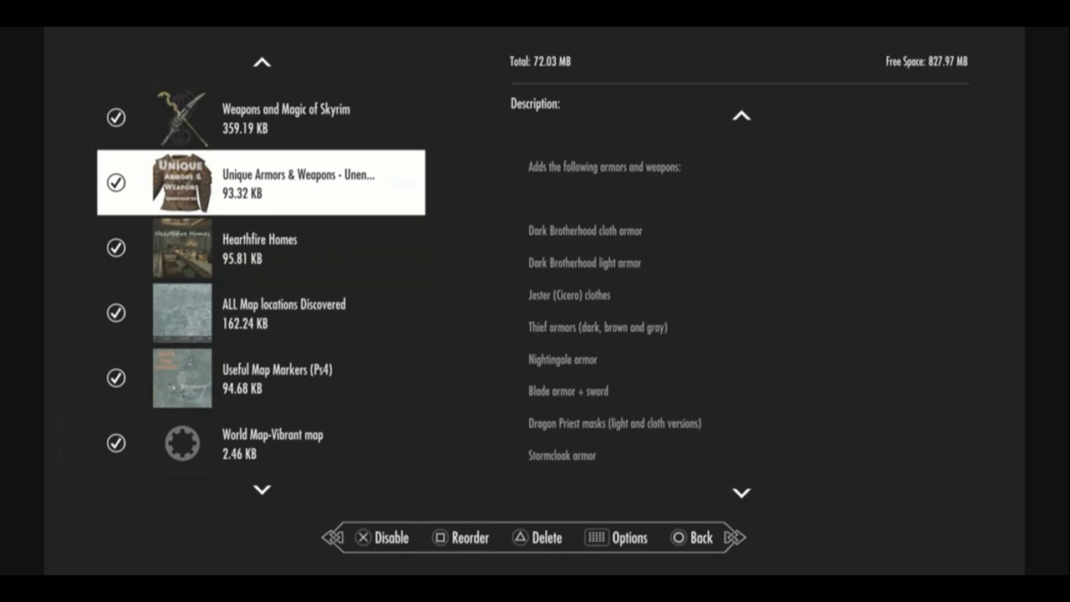
key(Down)
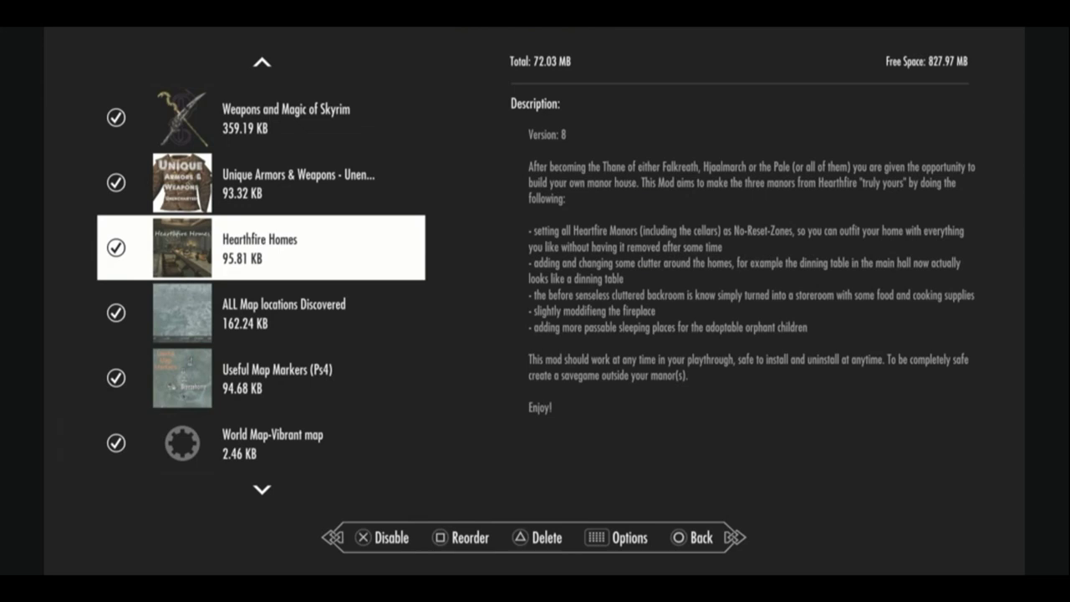
key(Down)
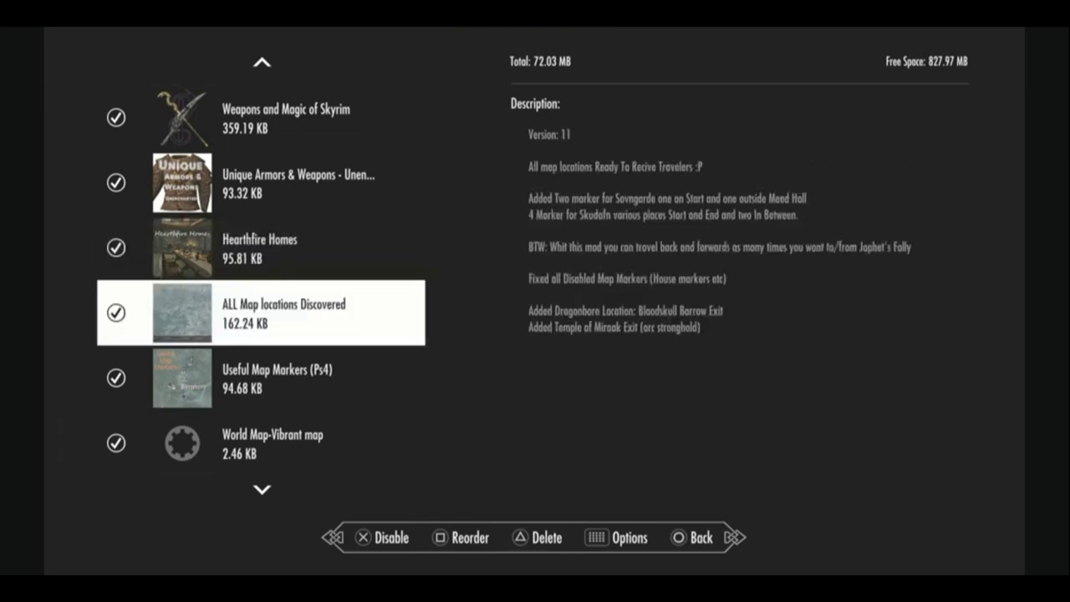
- Look through the mods up to [PS4] Multiple Followers System and return to the World Map-Vibrant map description
key(Down)
key(Down)
key(Down)
key(Down)
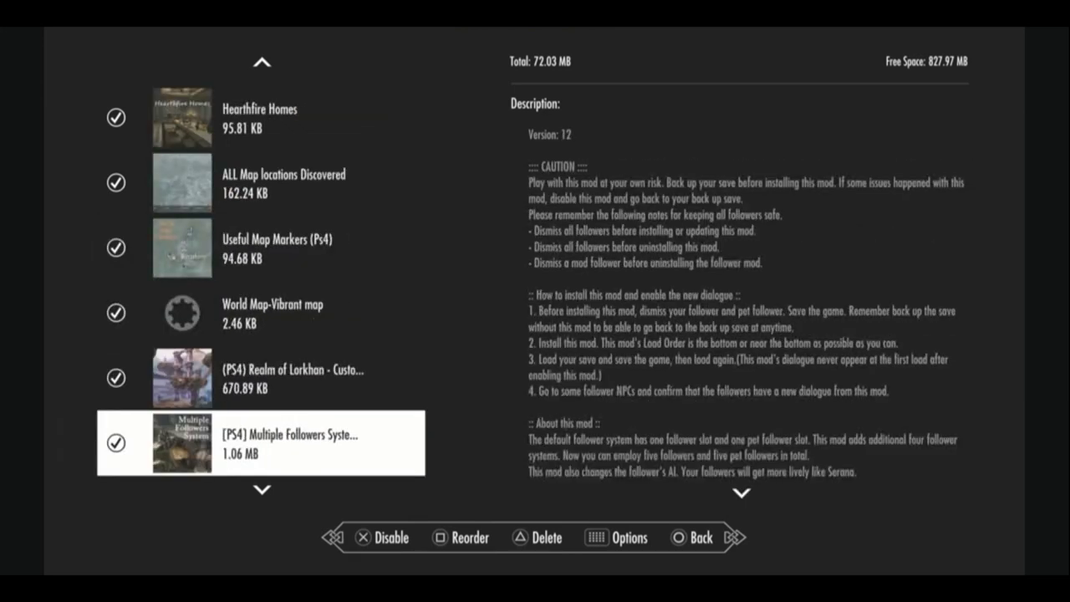
key(Up)
key(Up)
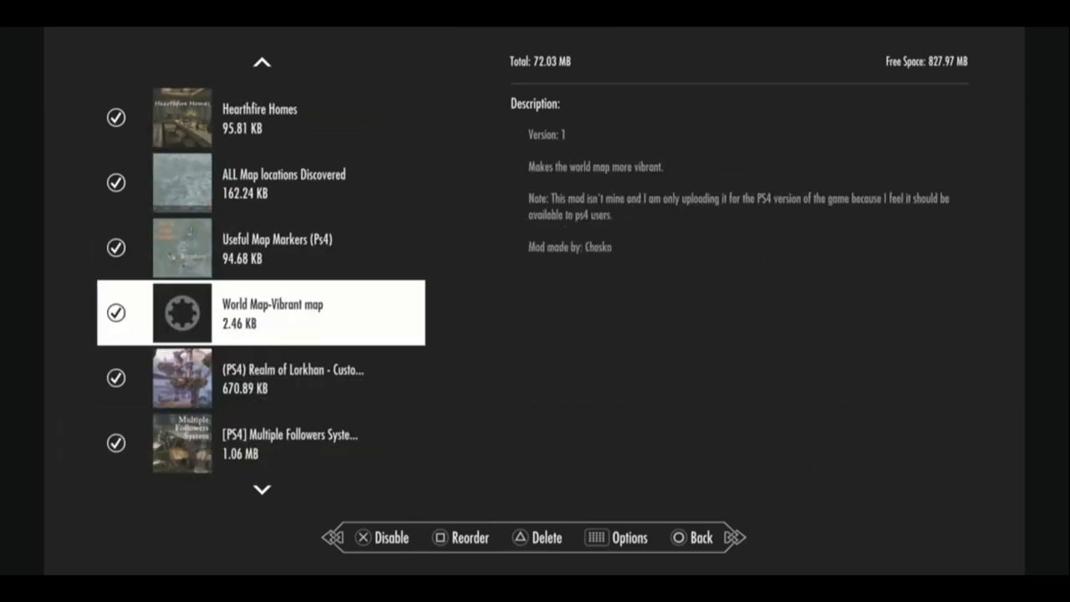
- Look ahead past Realistic Conversations to JK's Interiors (Full) and return to the (PS4) Realm of Lorkhan description
key(Down)
key(Down)
key(Down)
key(Down)
key(Down)
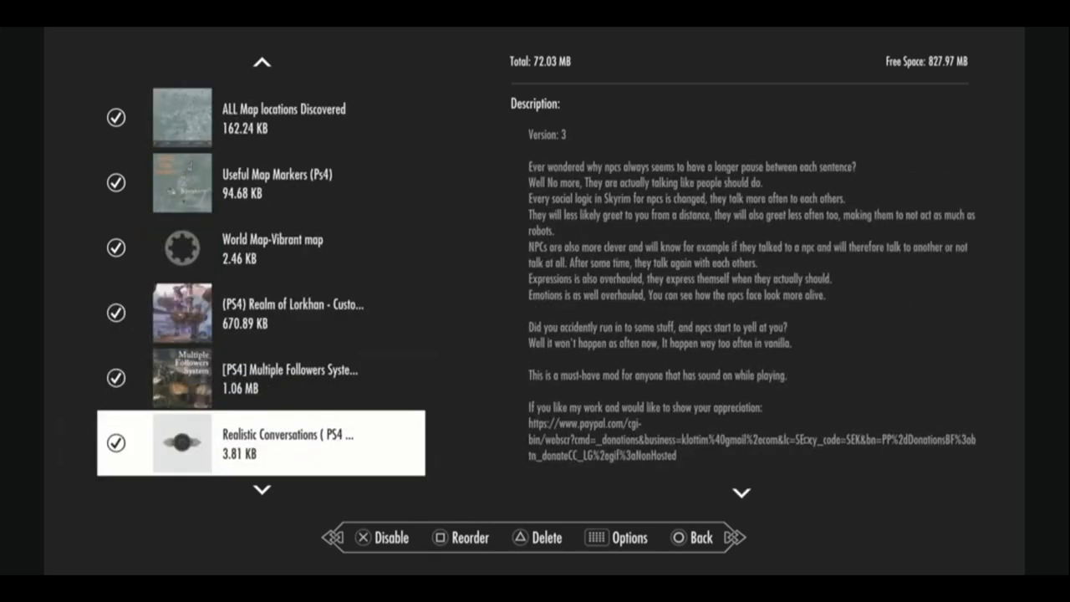
key(Down)
key(Up)
key(Up)
key(Up)
key(Up)
key(Up)
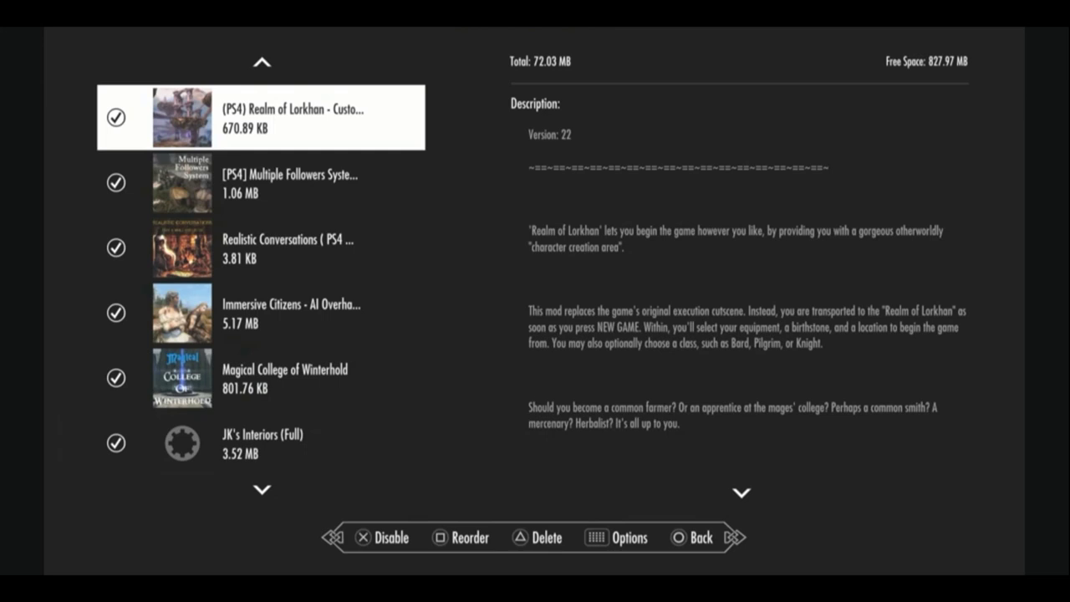
- Review the descriptions of [PS4] Multiple Followers System, Realistic Conversations and Immersive Citizens - AI Overhaul
click(261, 183)
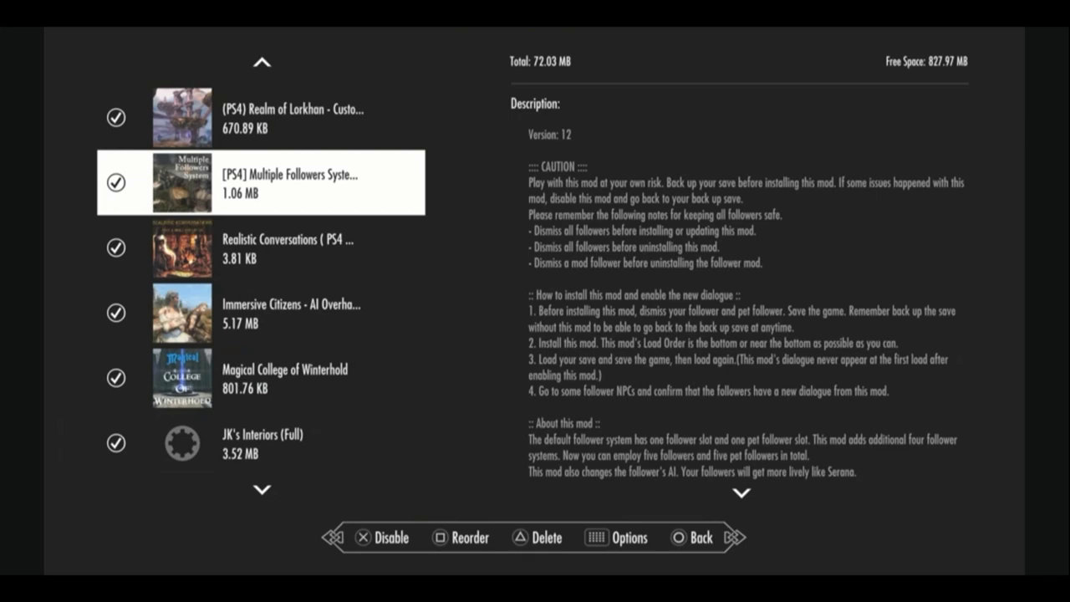
key(Down)
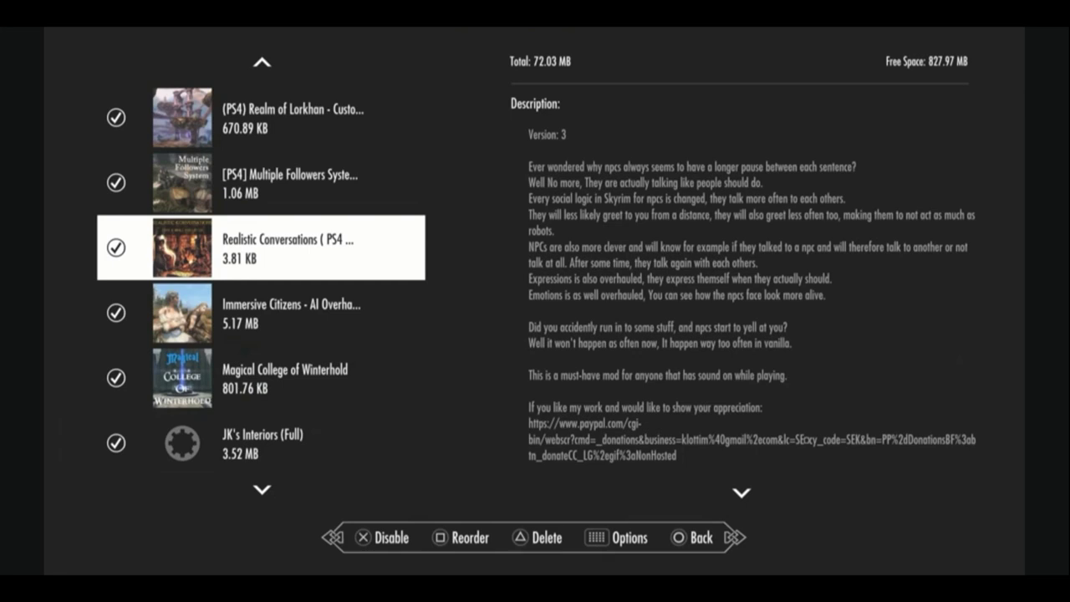
key(Down)
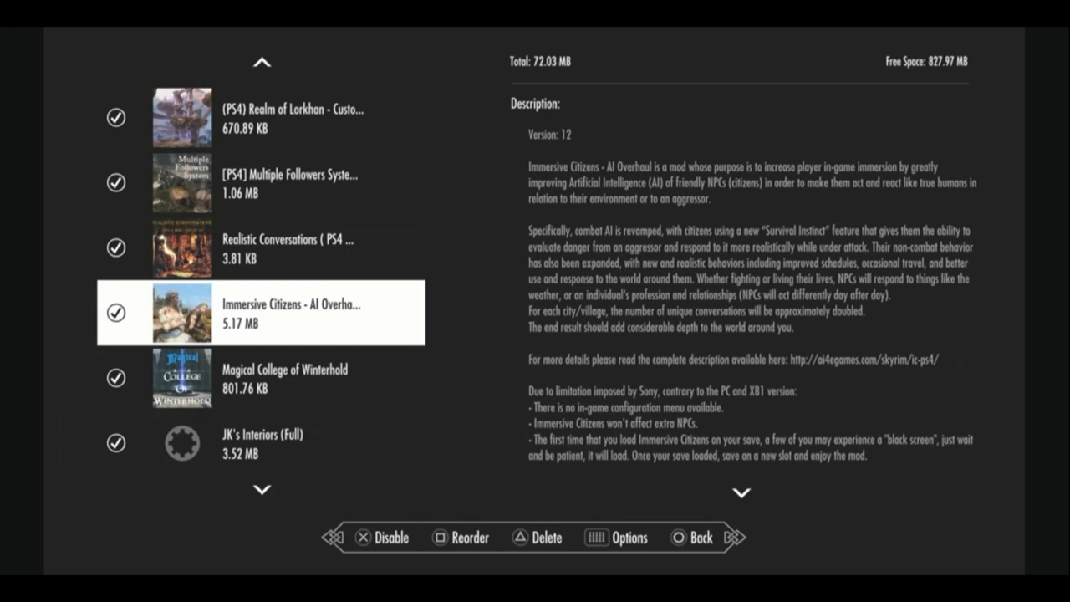
- Look ahead to [PS4] Go Away Map Clouds! at the end of the load order and return to the Magical College of Winterhold description
key(Down)
key(Down)
key(Down)
key(Down)
key(Down)
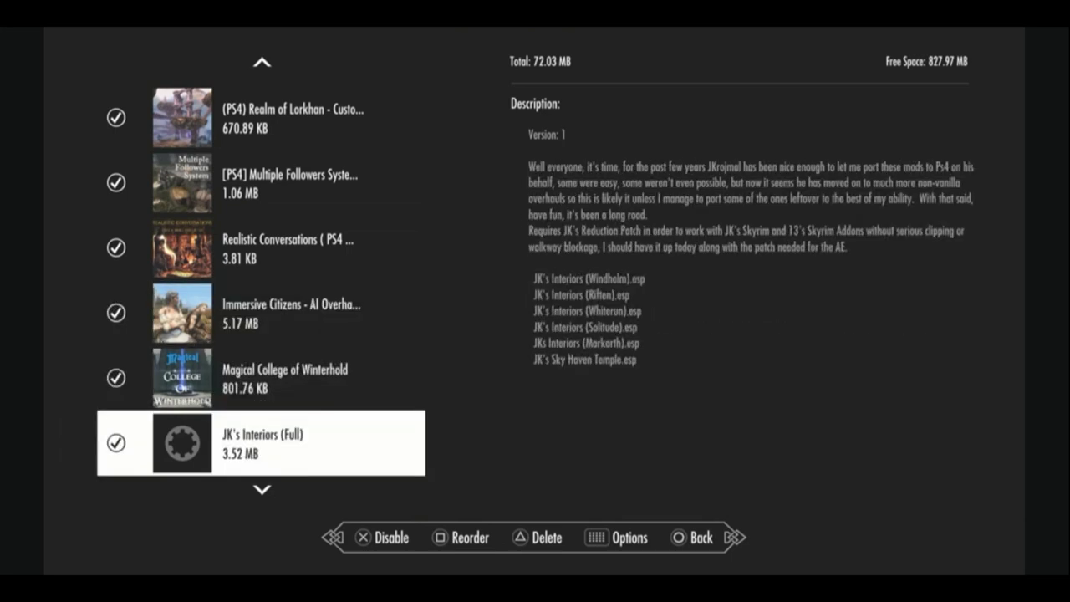
key(Down)
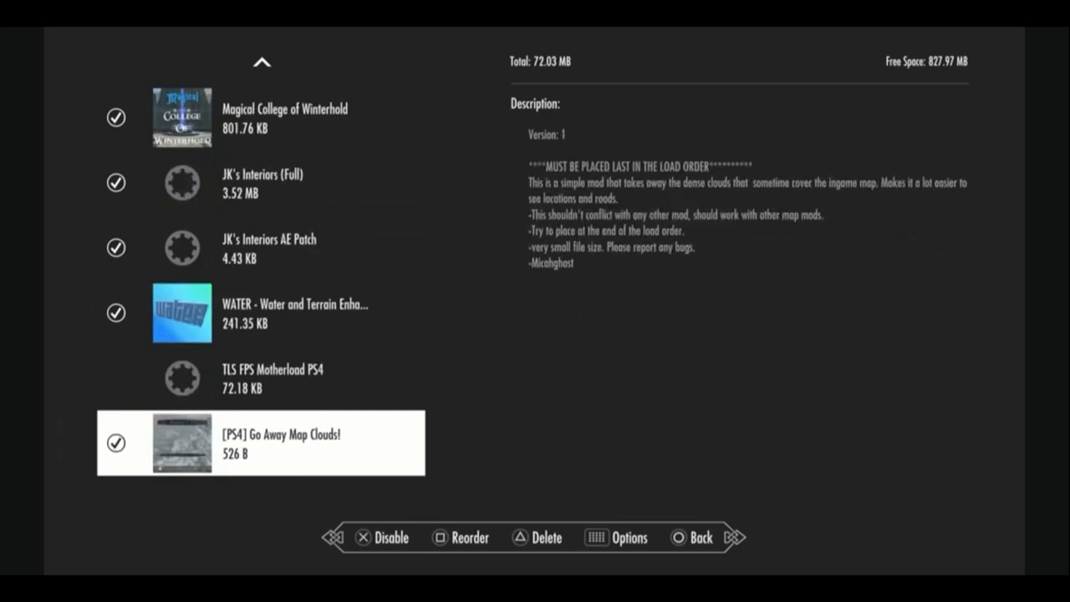
key(Up)
key(Up)
key(Up)
key(Up)
key(Up)
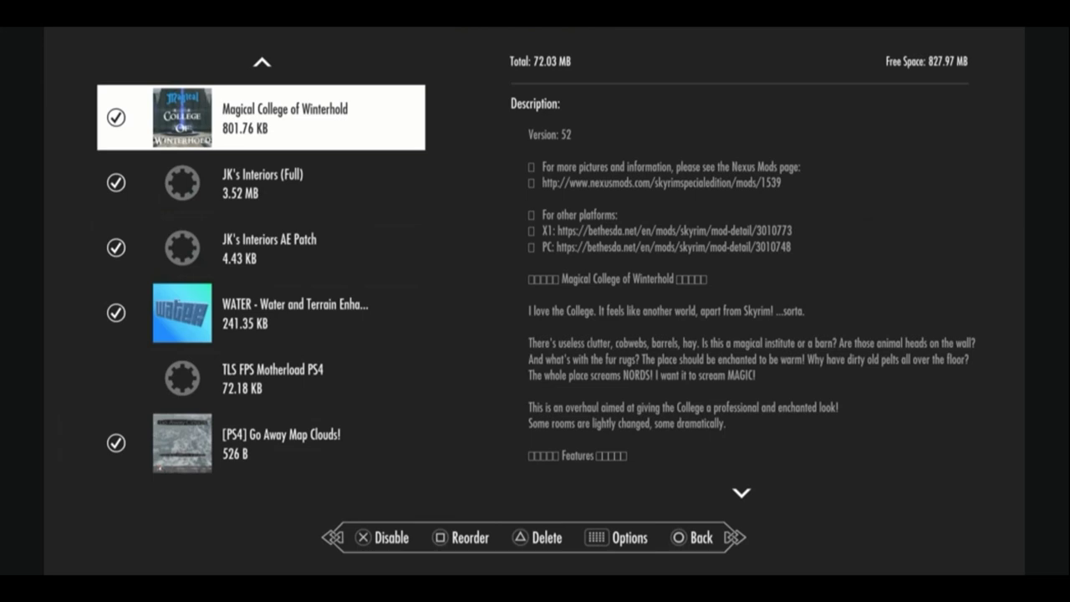
- Review the JK's Interiors (Full) and JK's Interiors AE Patch descriptions, rechecking Magical College of Winterhold in between
click(261, 182)
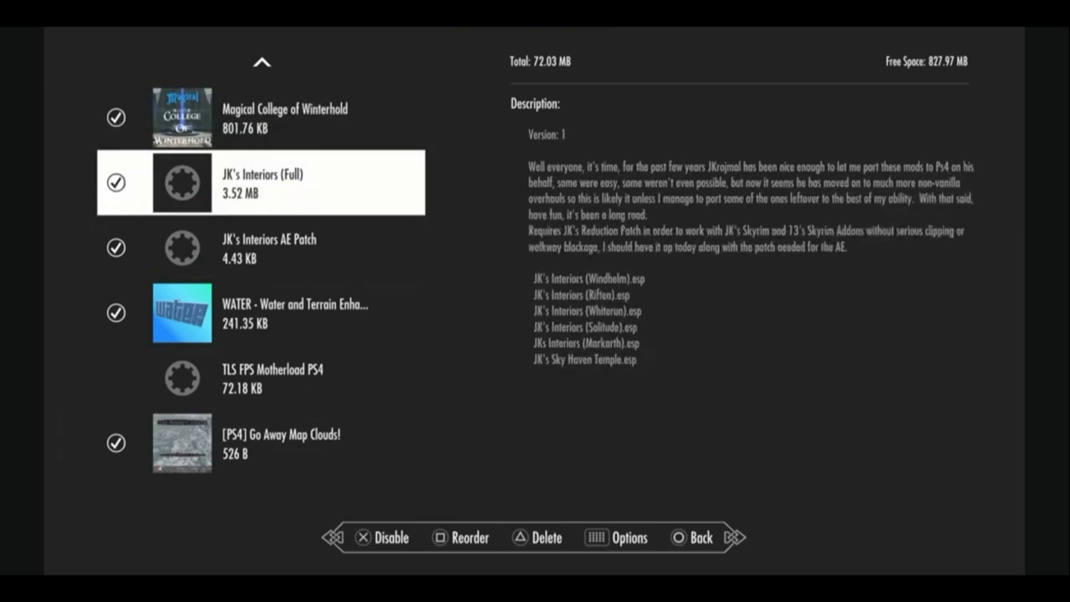
click(261, 117)
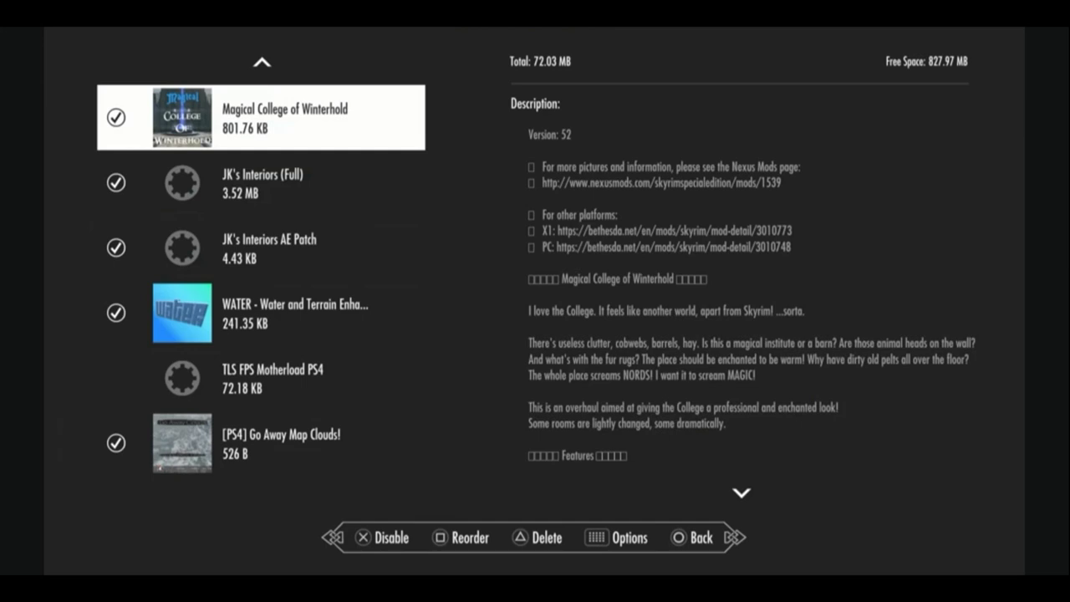
click(260, 182)
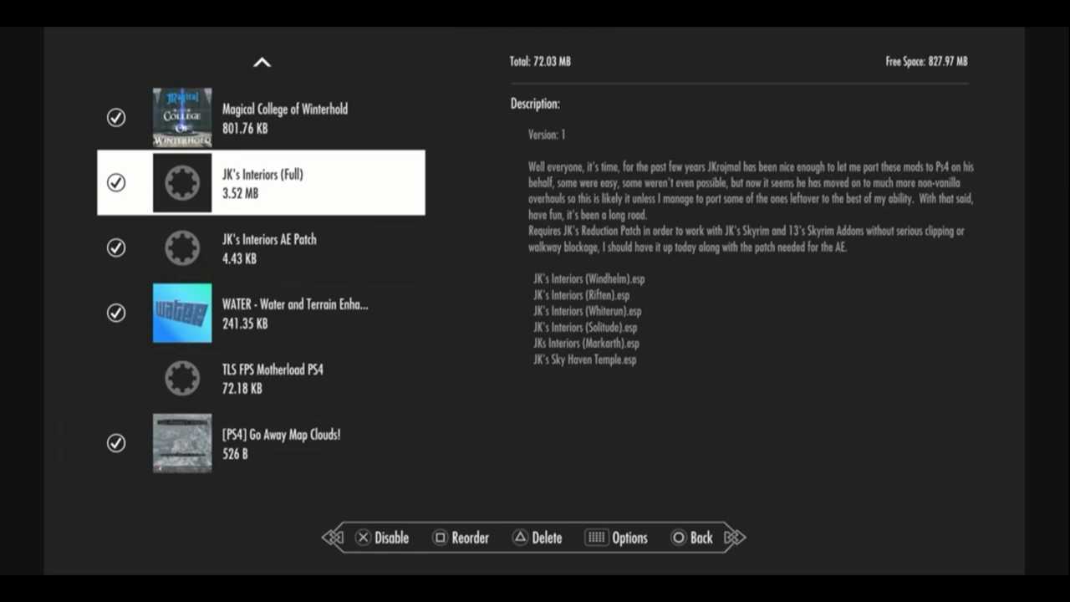
key(Down)
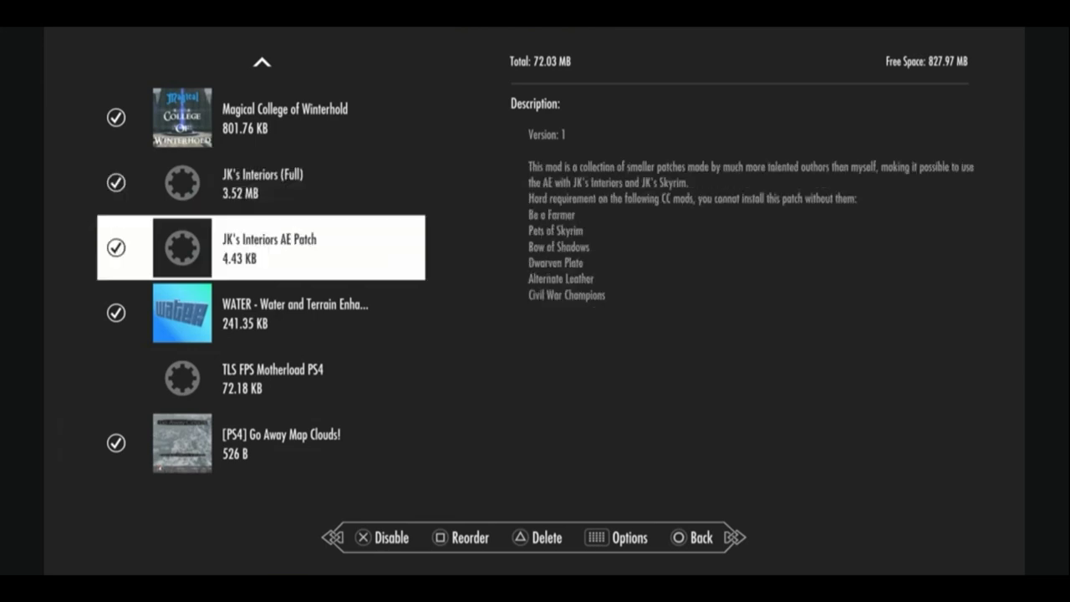
key(Up)
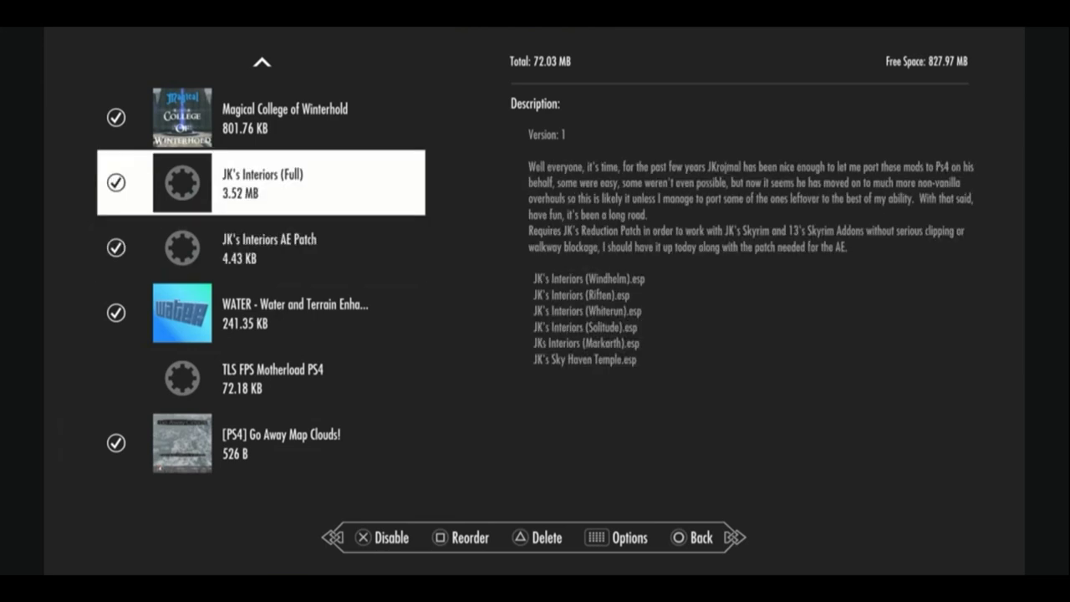
key(Down)
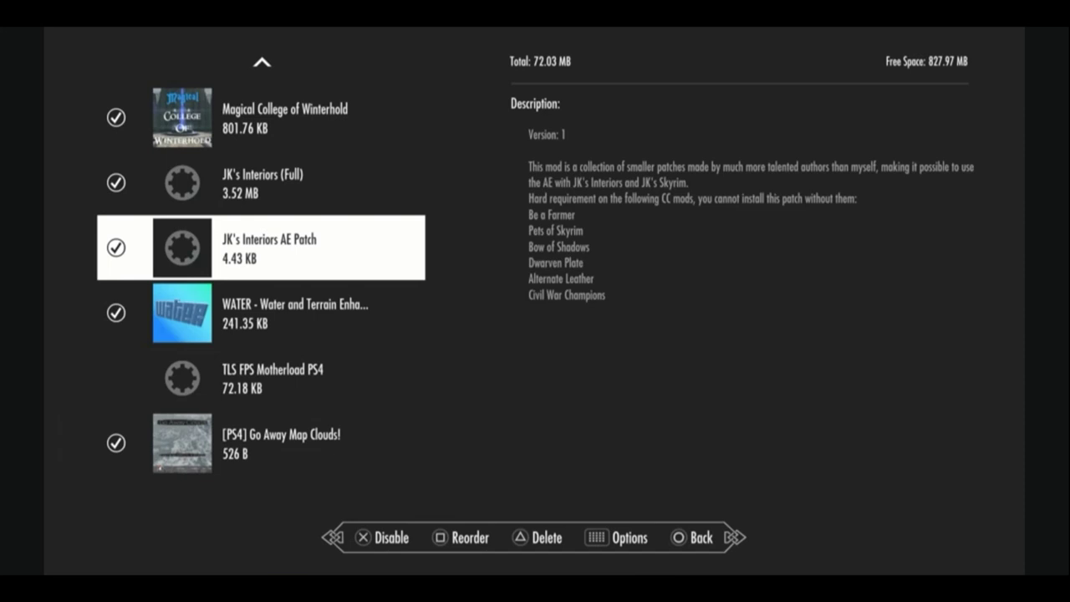
- Review the descriptions of WATER - Water and Terrain Enhancement, TLS FPS Motherload PS4 and [PS4] Go Away Map Clouds!
key(Down)
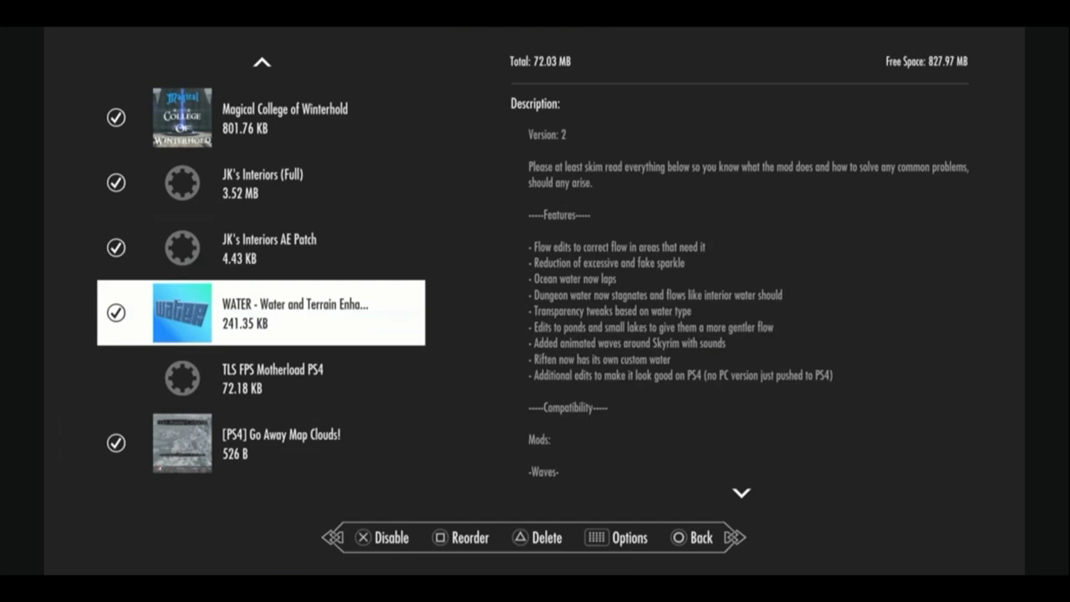
key(Down)
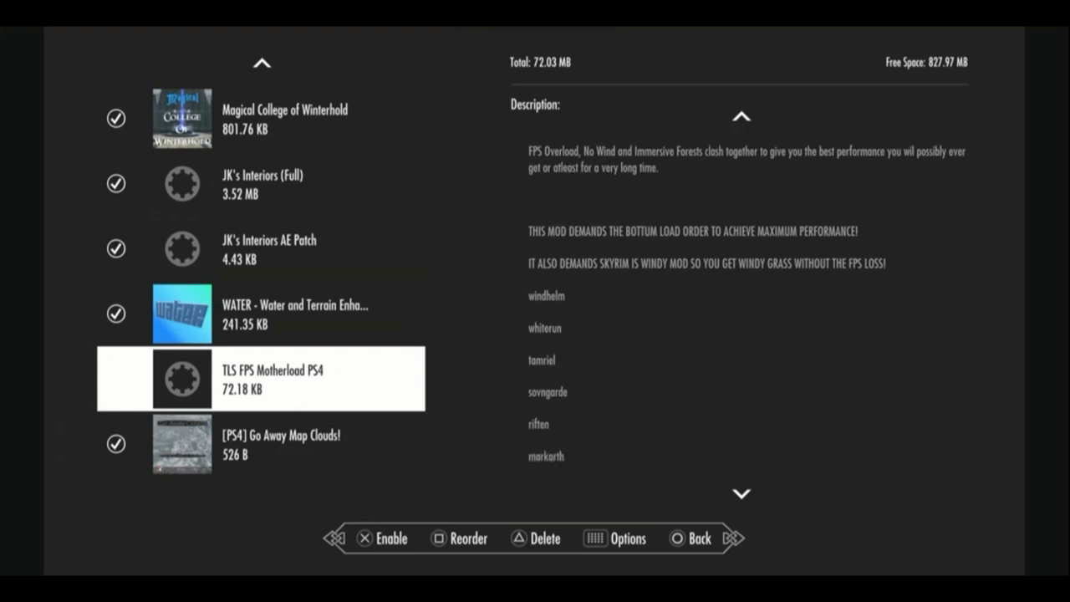
key(Down)
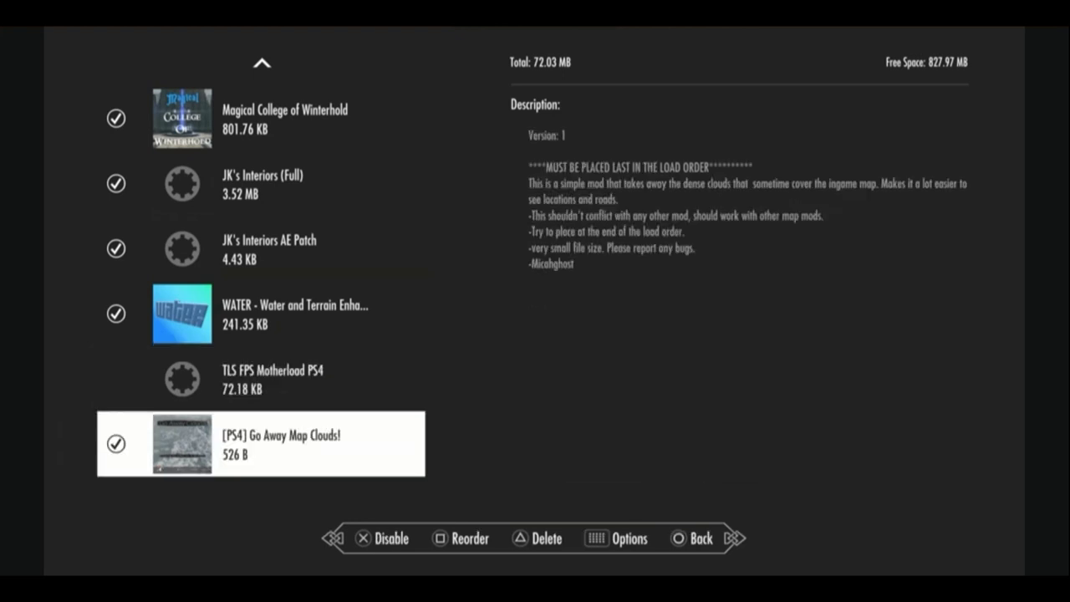